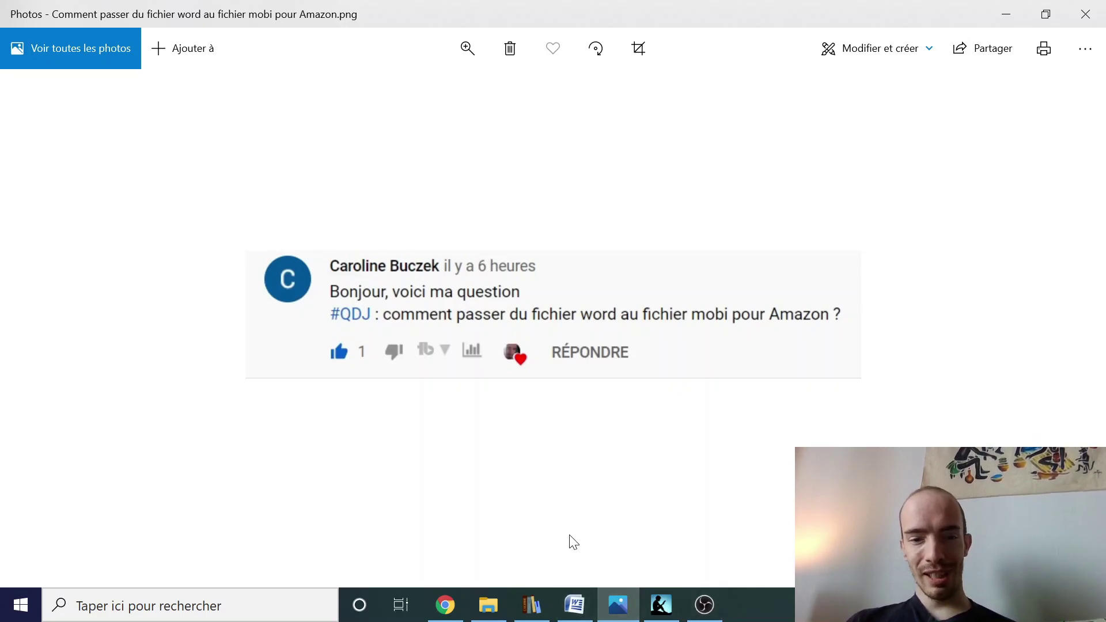
Step: Switch to Chrome and open calibre's Windows download page from the calibre search results
click(444, 606)
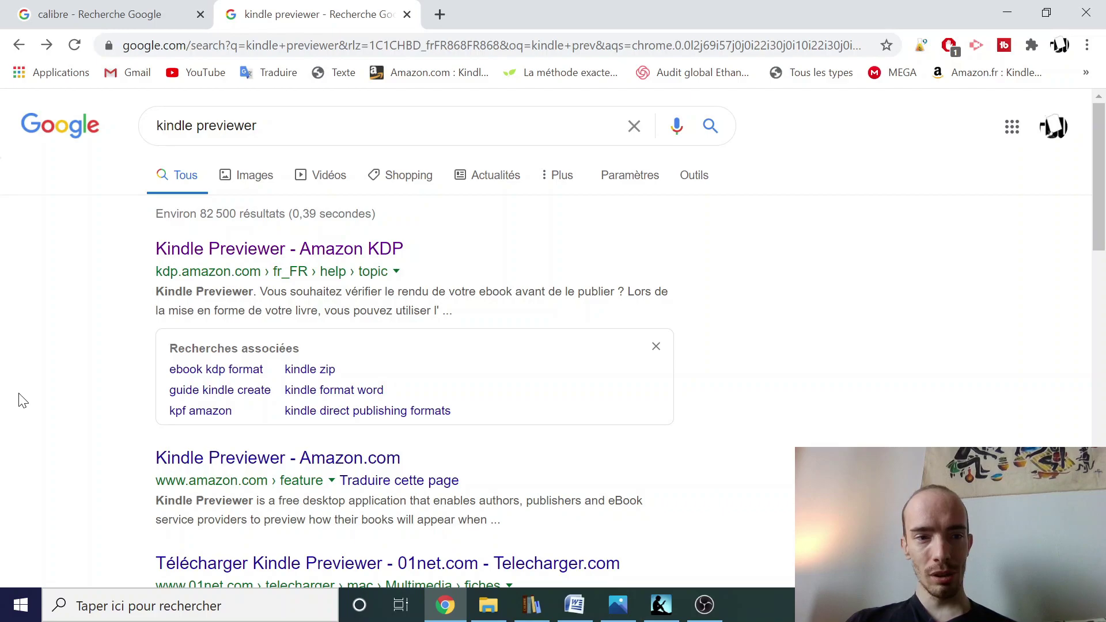
click(92, 10)
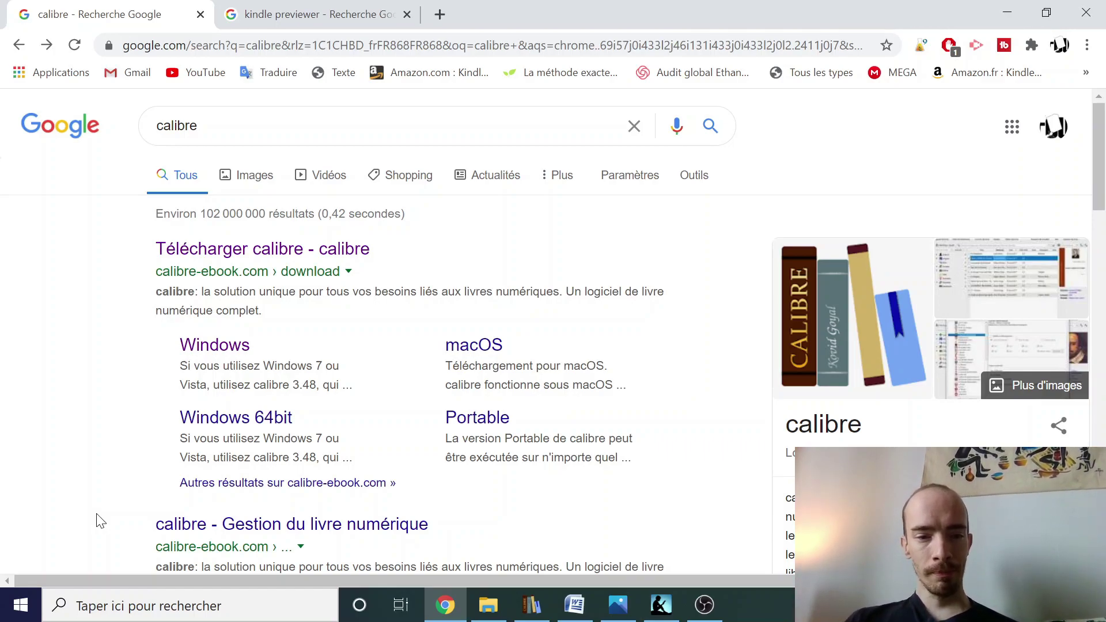
click(357, 252)
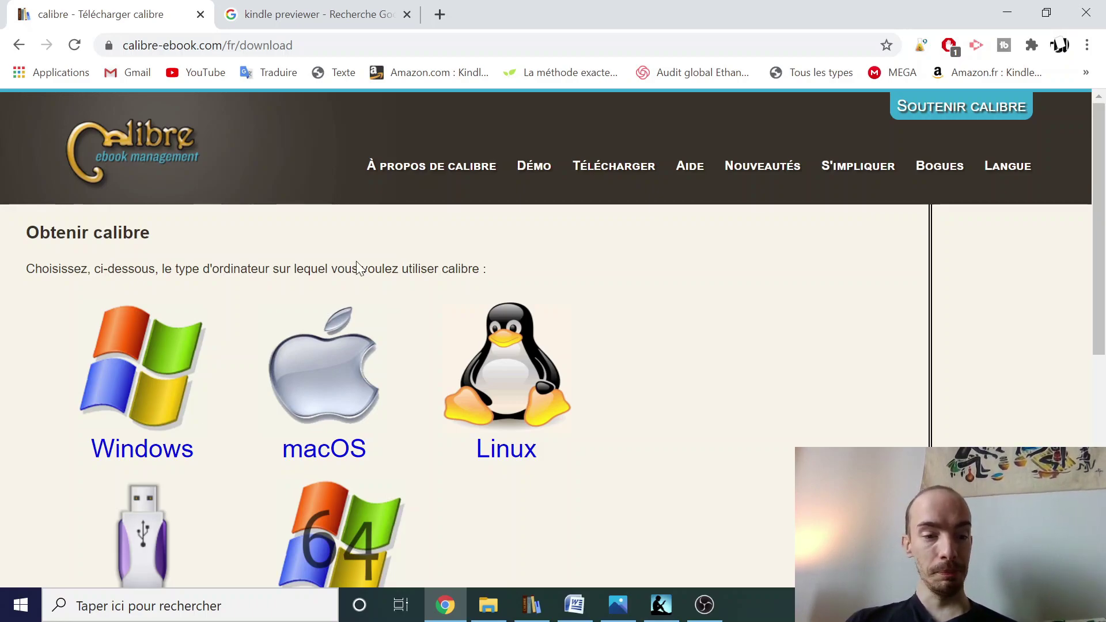
click(152, 380)
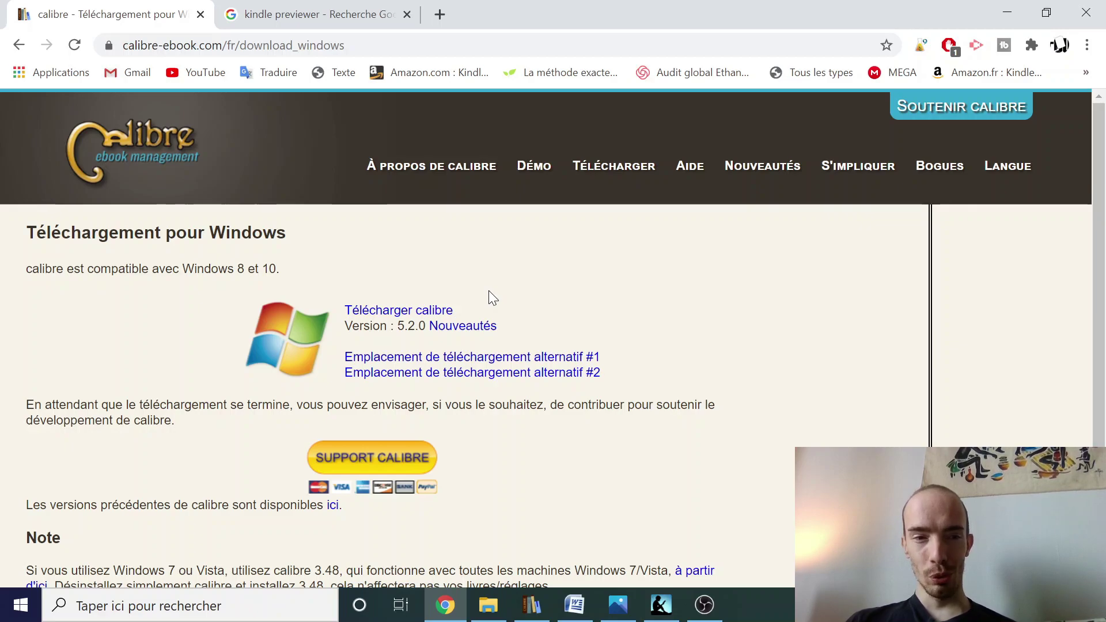
Step: Switch to the Word manuscript and examine the styles applied to the main title, the subtitle and the chapter 1 heading
click(586, 612)
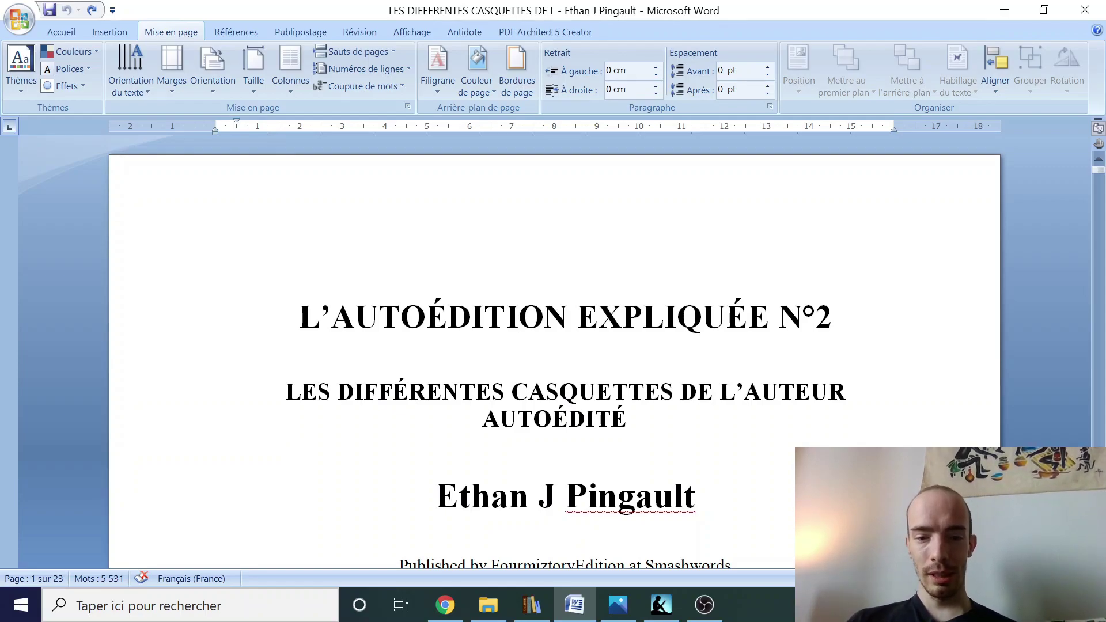
scroll(555, 346, down, 1)
scroll(555, 346, up, 1)
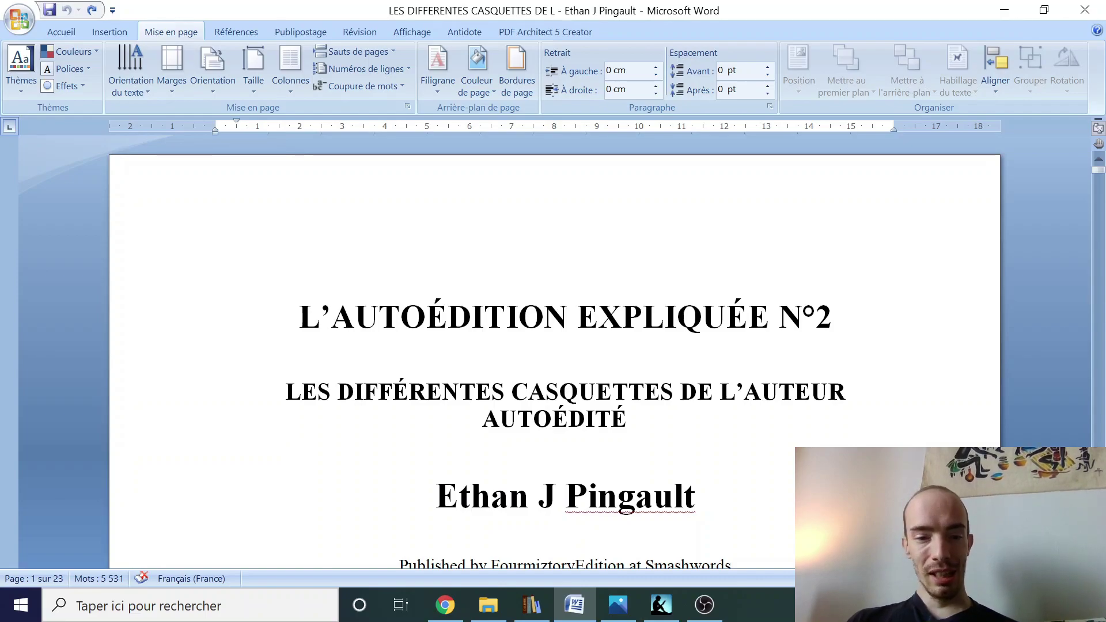
scroll(554, 346, down, 3)
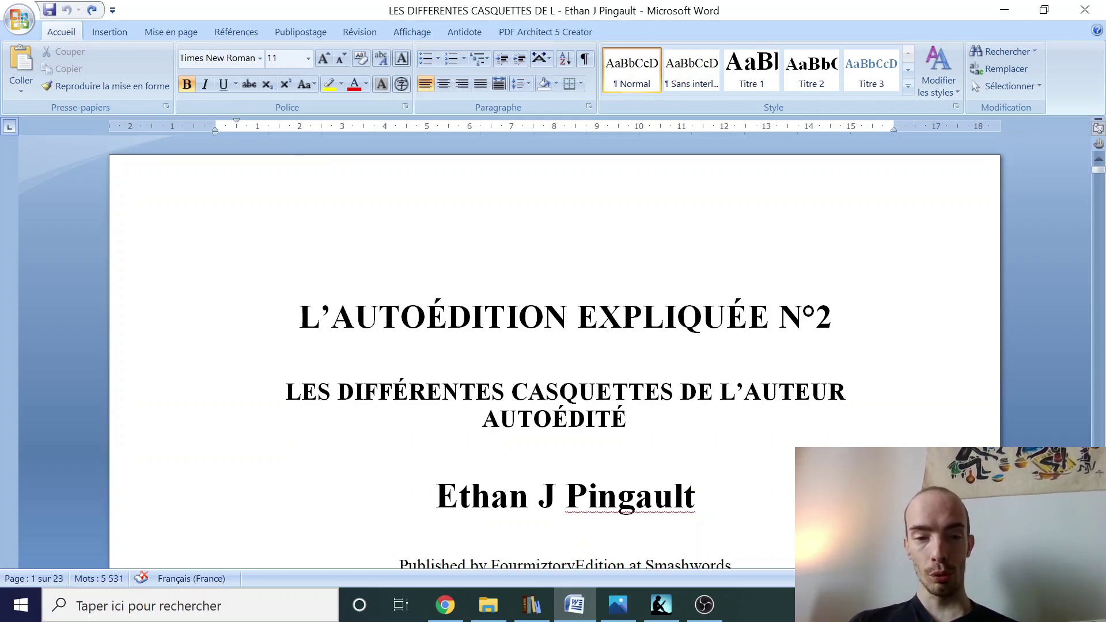
scroll(555, 345, down, 1)
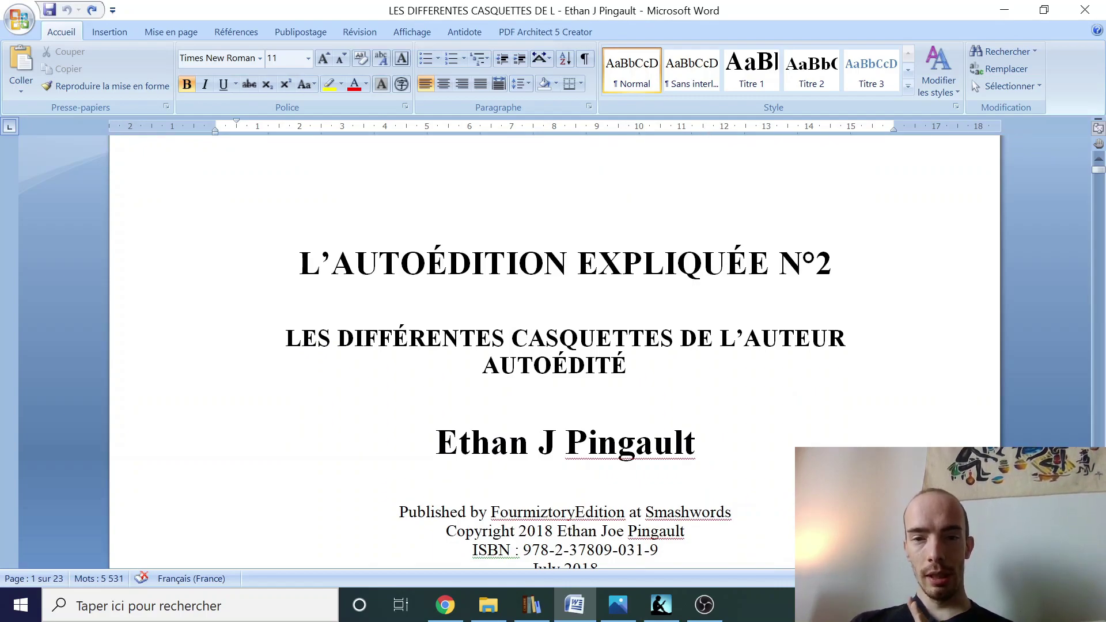
click(506, 263)
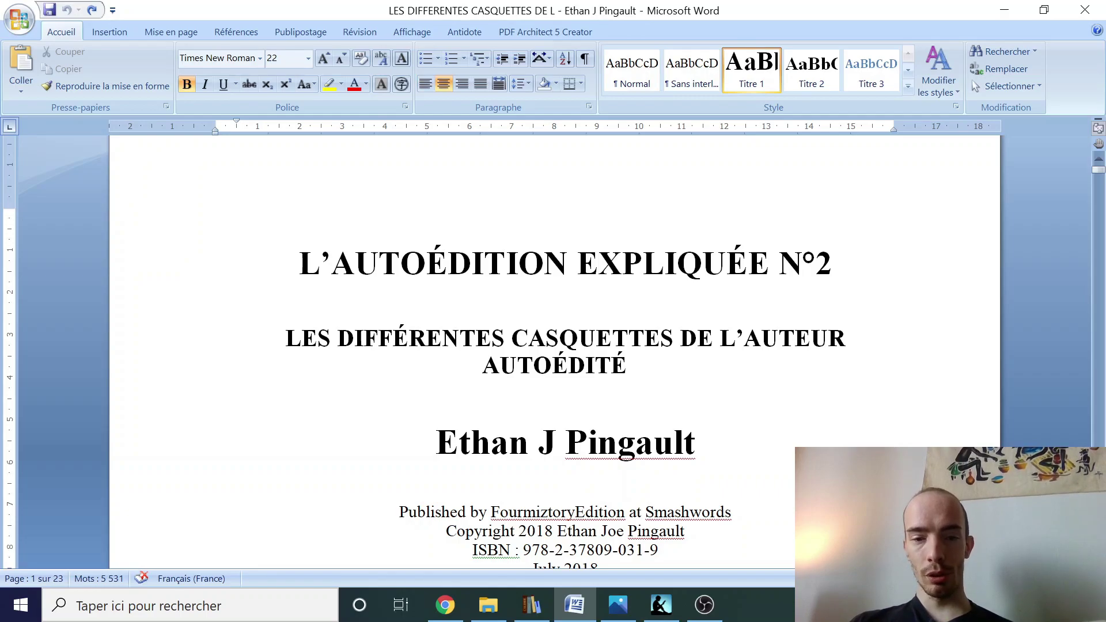
click(560, 338)
scroll(560, 338, down, 6)
scroll(561, 338, down, 20)
scroll(563, 291, down, 9)
click(563, 291)
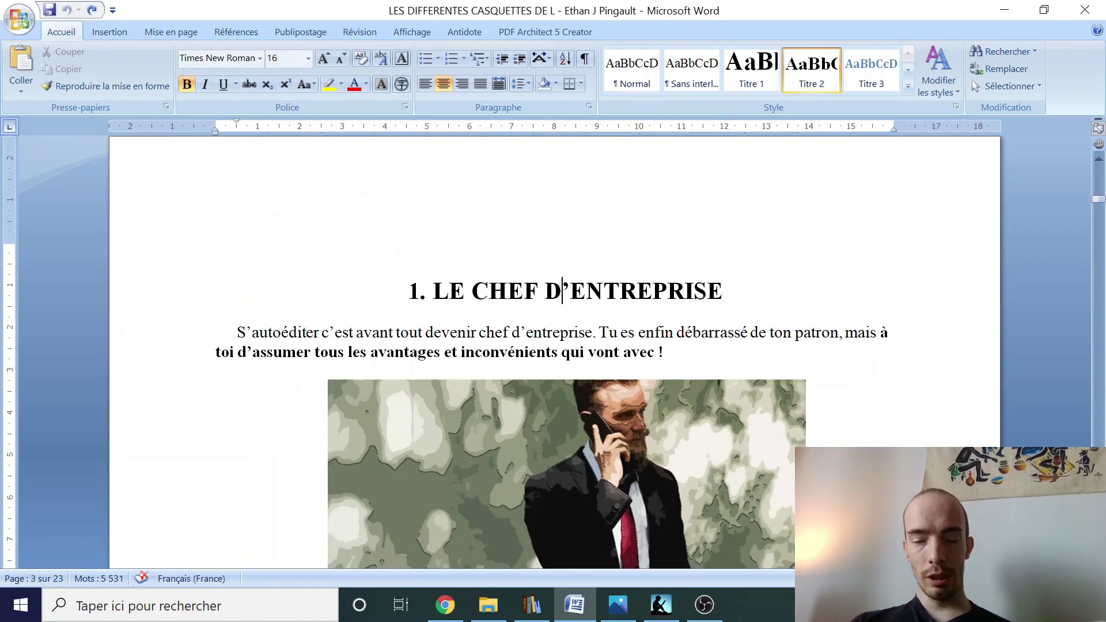
Step: Review the page breaks separating the title page, the introduction and chapter 1
scroll(859, 250, up, 12)
scroll(854, 249, up, 15)
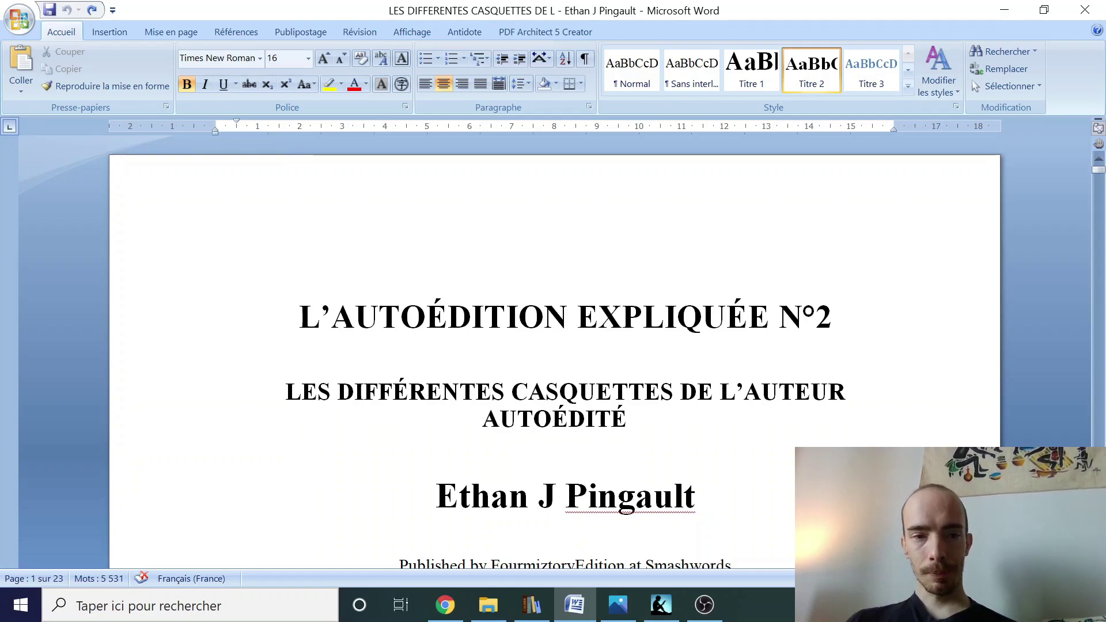
scroll(543, 334, down, 15)
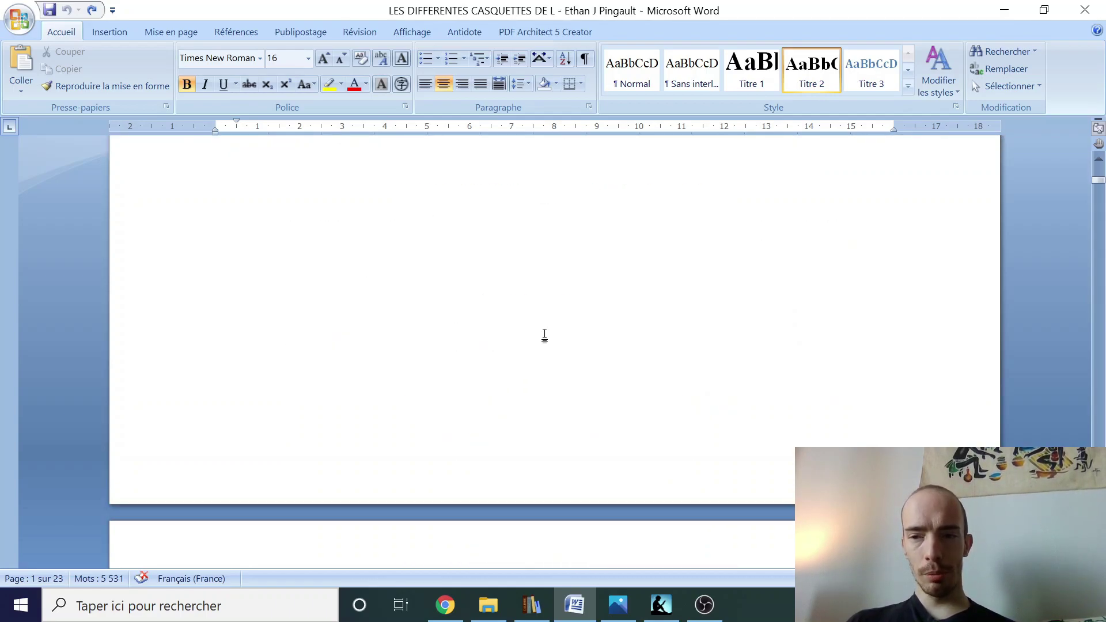
scroll(555, 346, up, 3)
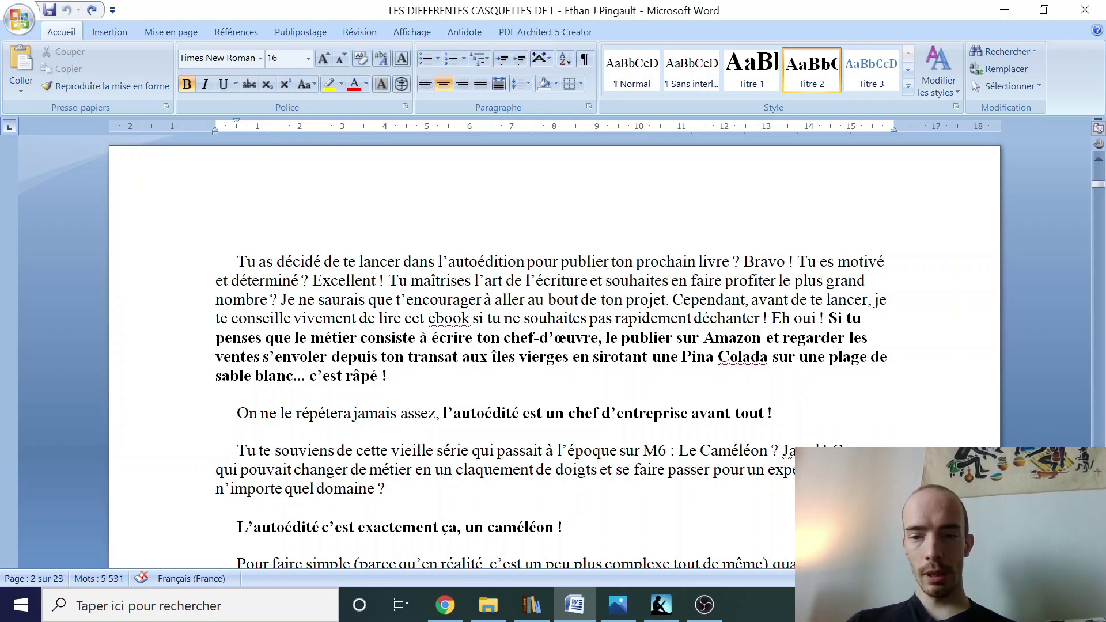
scroll(541, 340, down, 12)
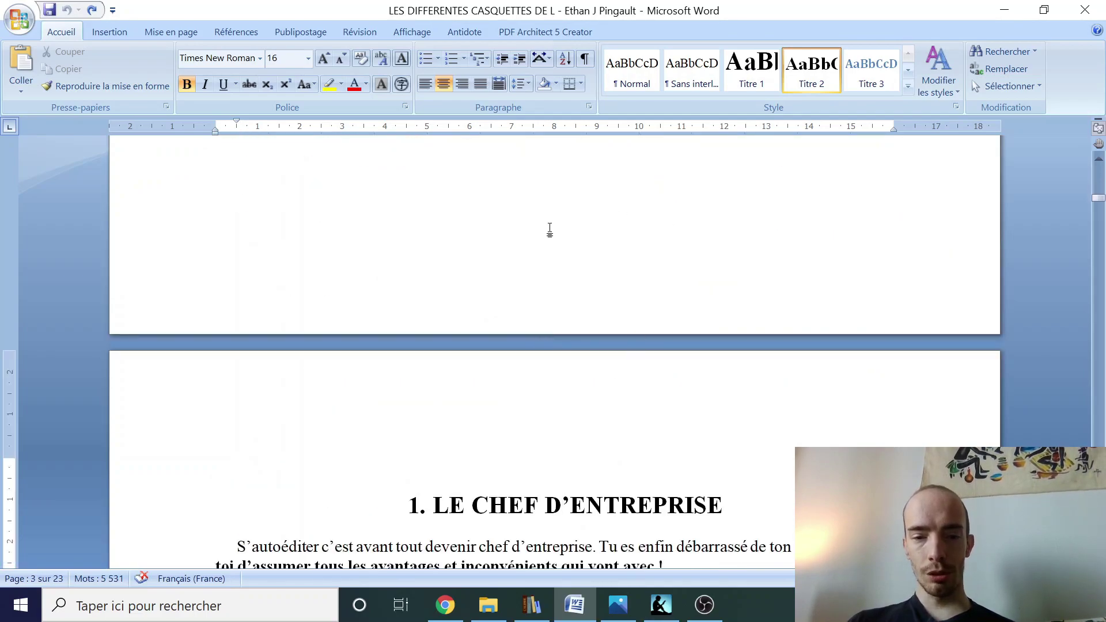
scroll(550, 231, down, 10)
scroll(553, 346, up, 6)
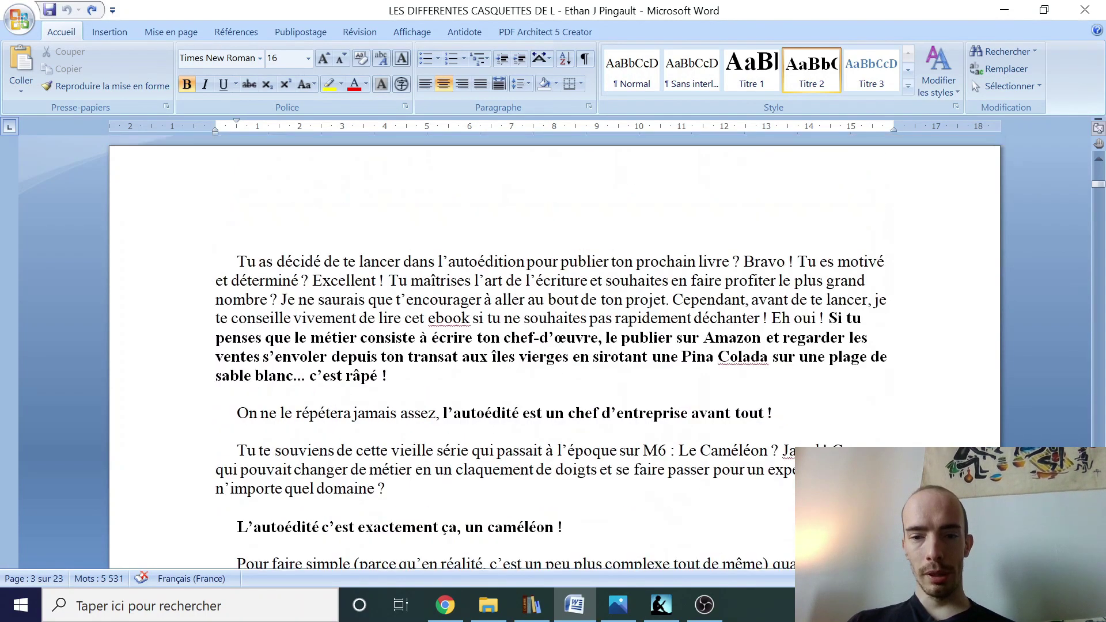
scroll(553, 352, down, 1)
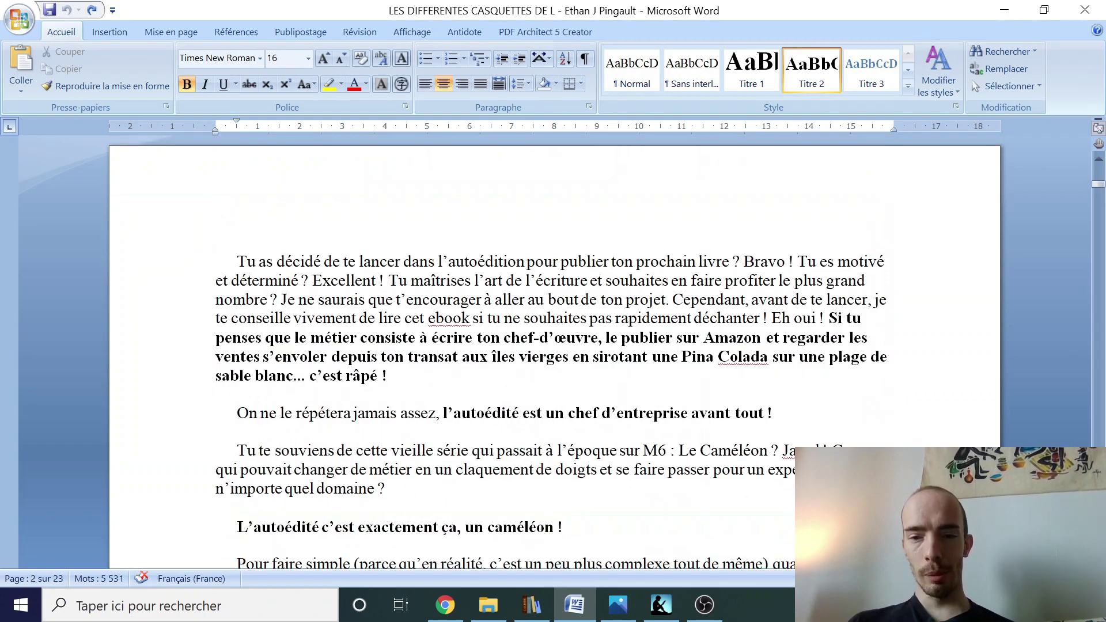
Step: Examine the style and paragraph layout of the introduction's body text on page 2
click(887, 262)
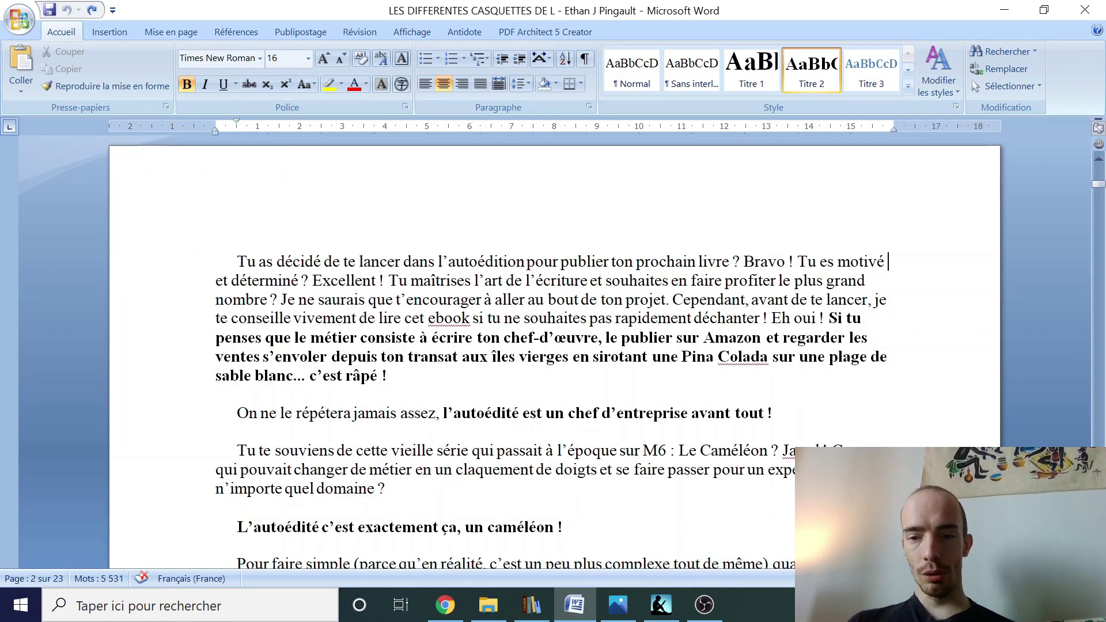
key(Down)
key(Down)
key(Down)
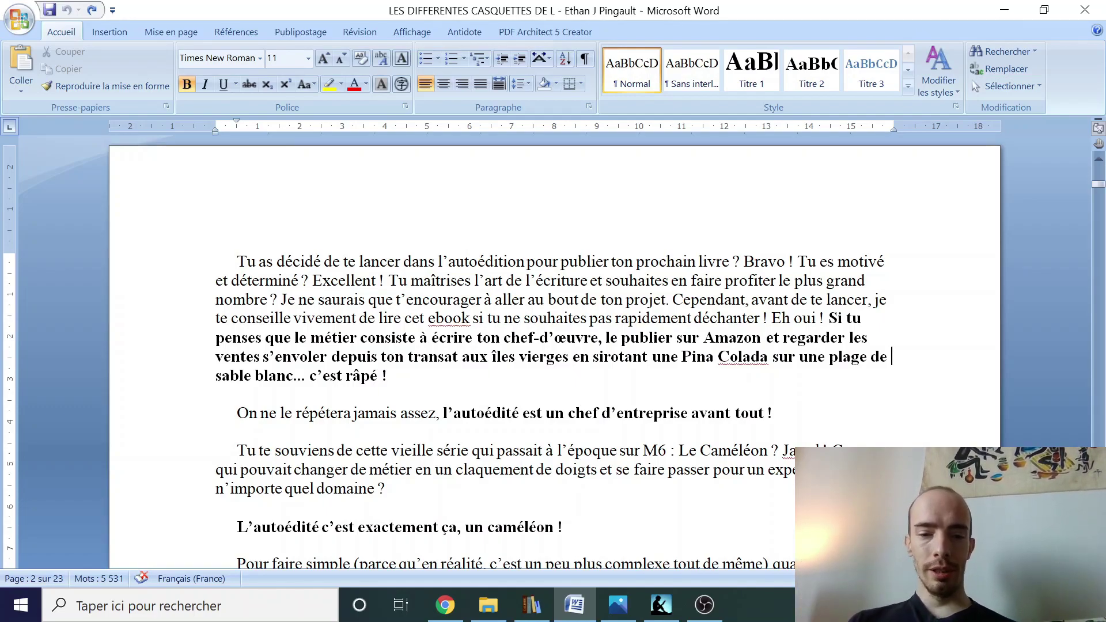
scroll(553, 351, down, 3)
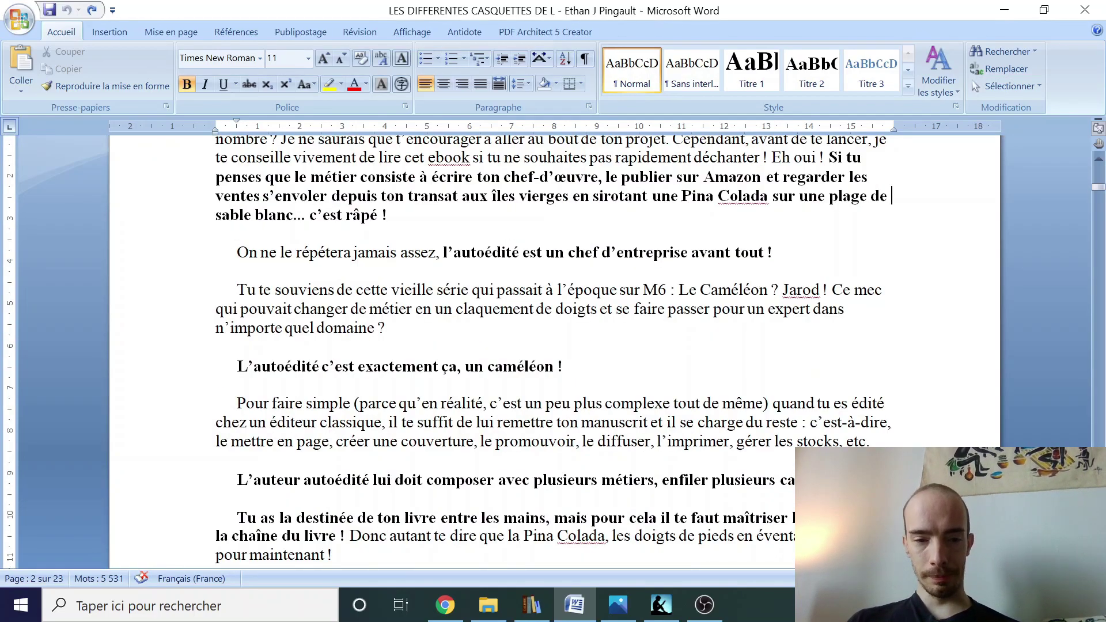
scroll(553, 351, down, 1)
scroll(553, 351, up, 6)
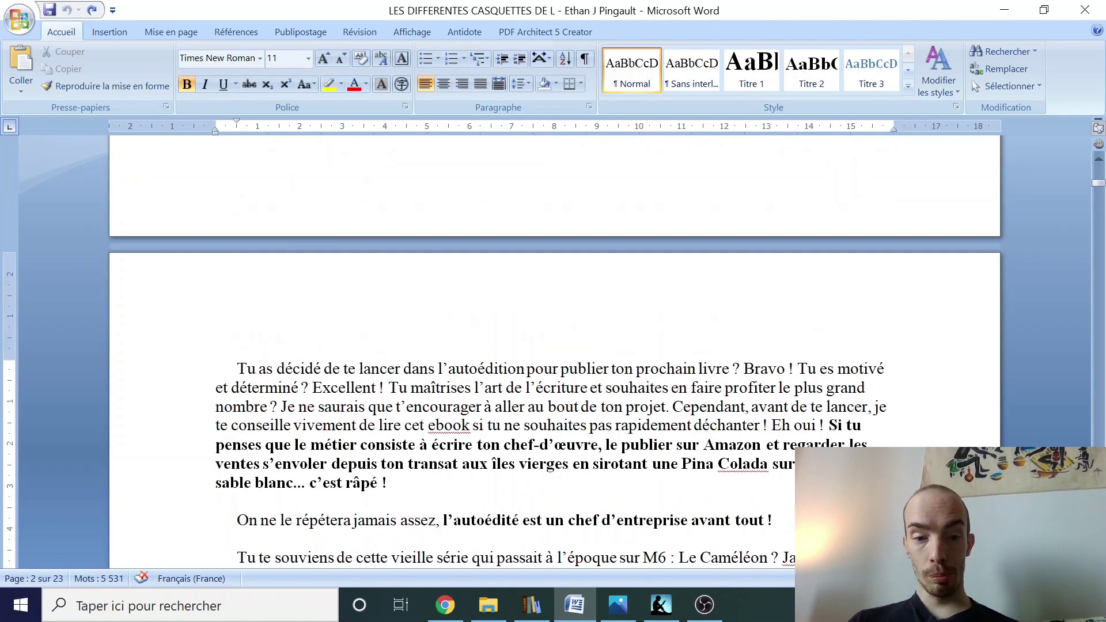
scroll(553, 352, down, 2)
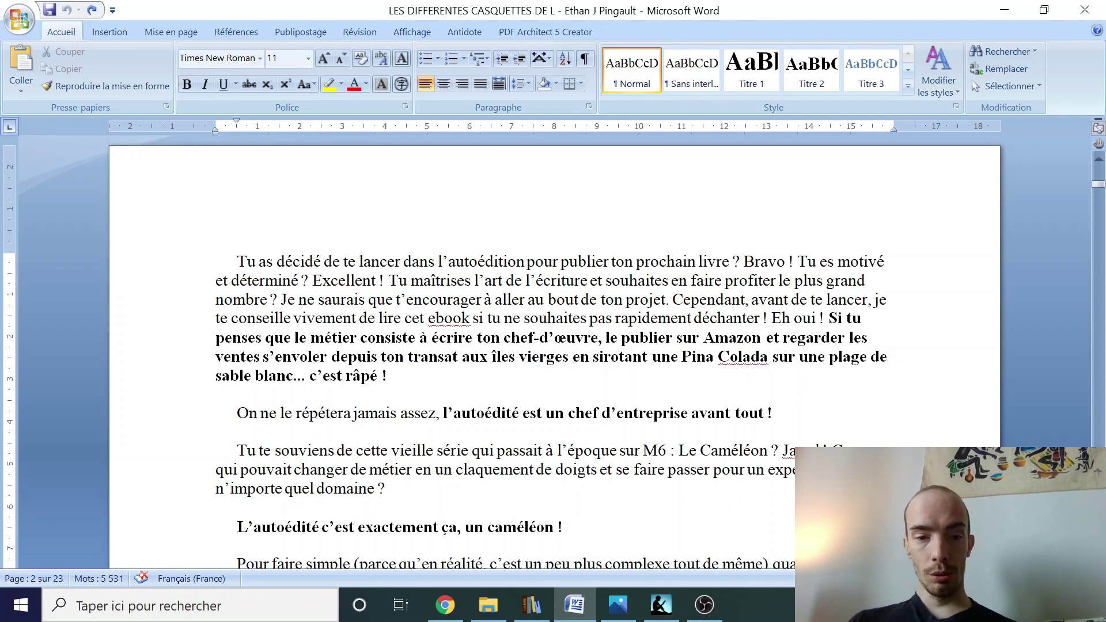
Step: Check the formatting of chapter 1's heading, its picture and the bulleted list under "Qu'est-ce qu'un chef d'entreprise ?"
scroll(480, 388, down, 20)
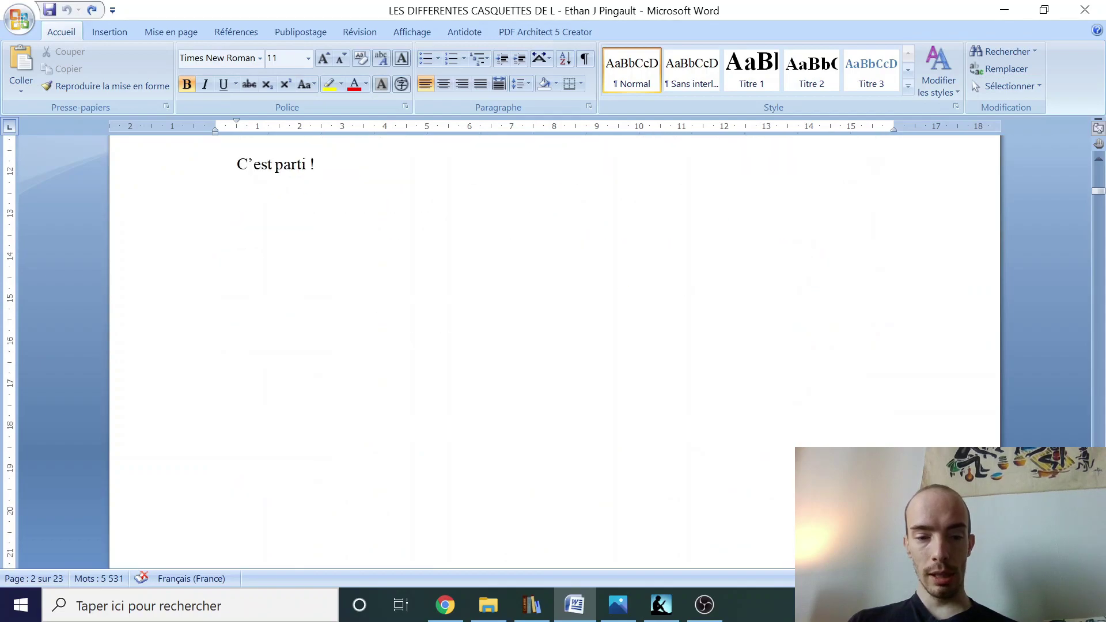
click(489, 291)
scroll(489, 291, down, 2)
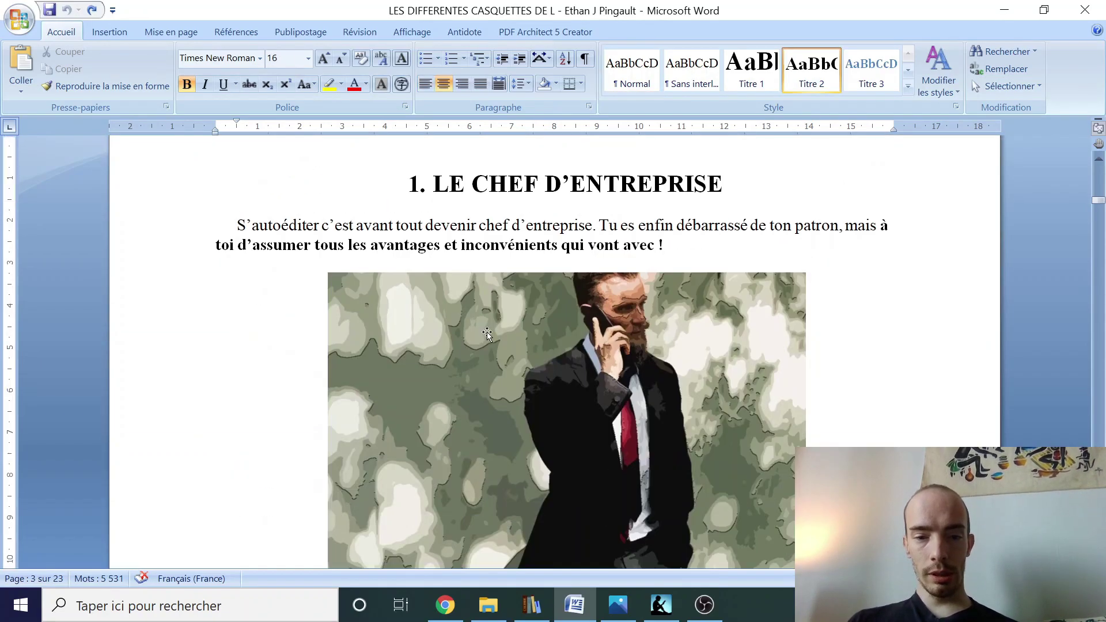
click(559, 352)
scroll(558, 353, down, 5)
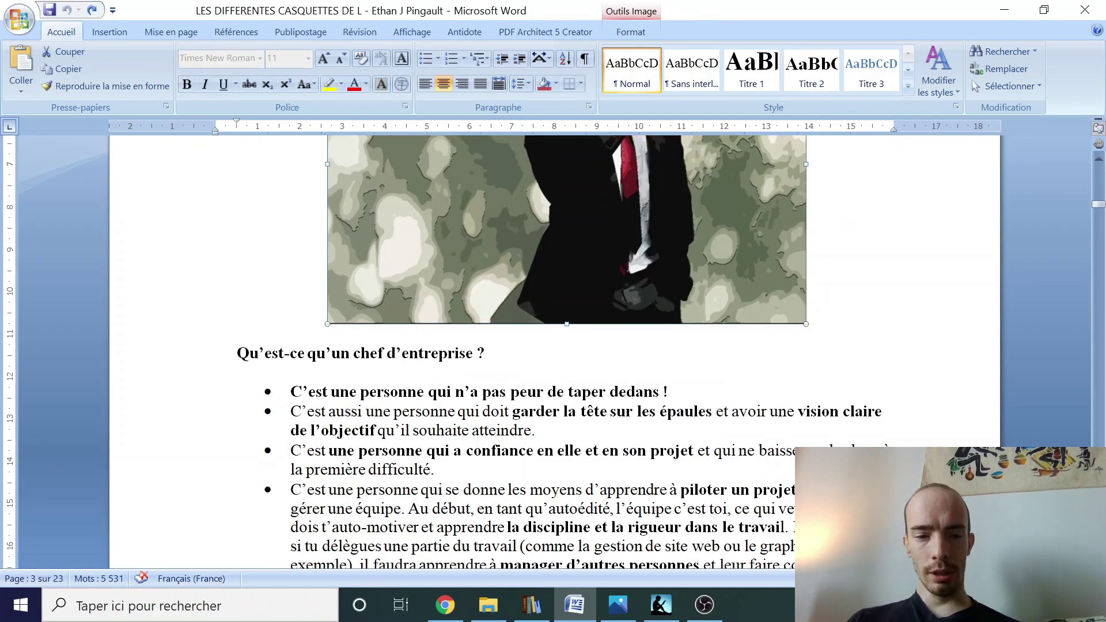
key(Down)
key(Down)
key(Down)
scroll(553, 352, down, 10)
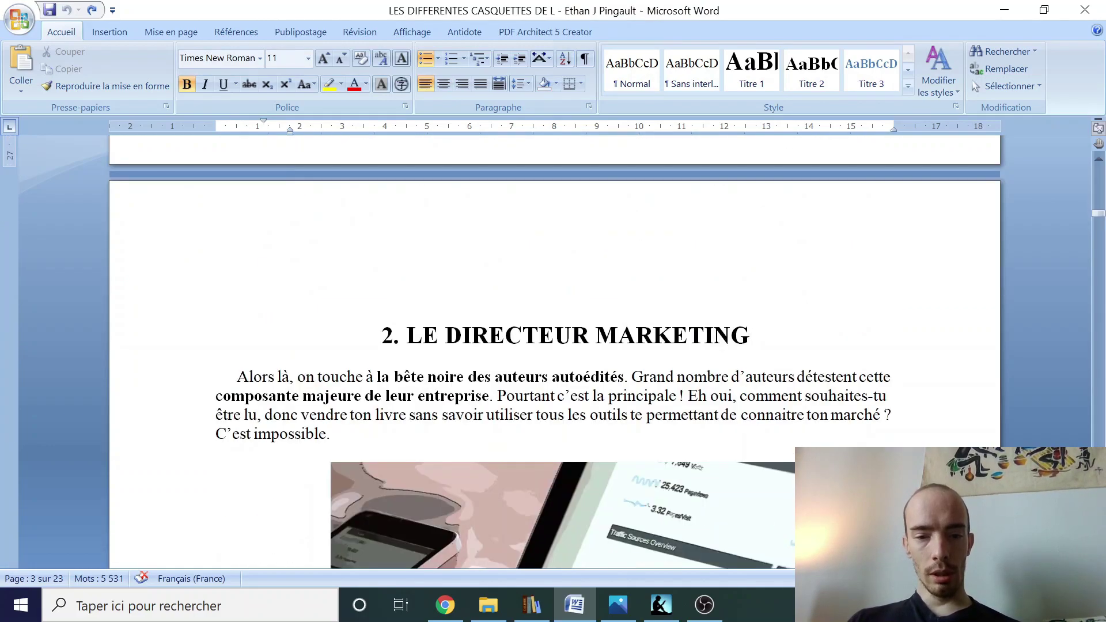
Step: Review the layout of chapter 2, "LE DIRECTEUR MARKETING", and return to the manuscript's title page
scroll(389, 340, down, 3)
scroll(389, 340, up, 3)
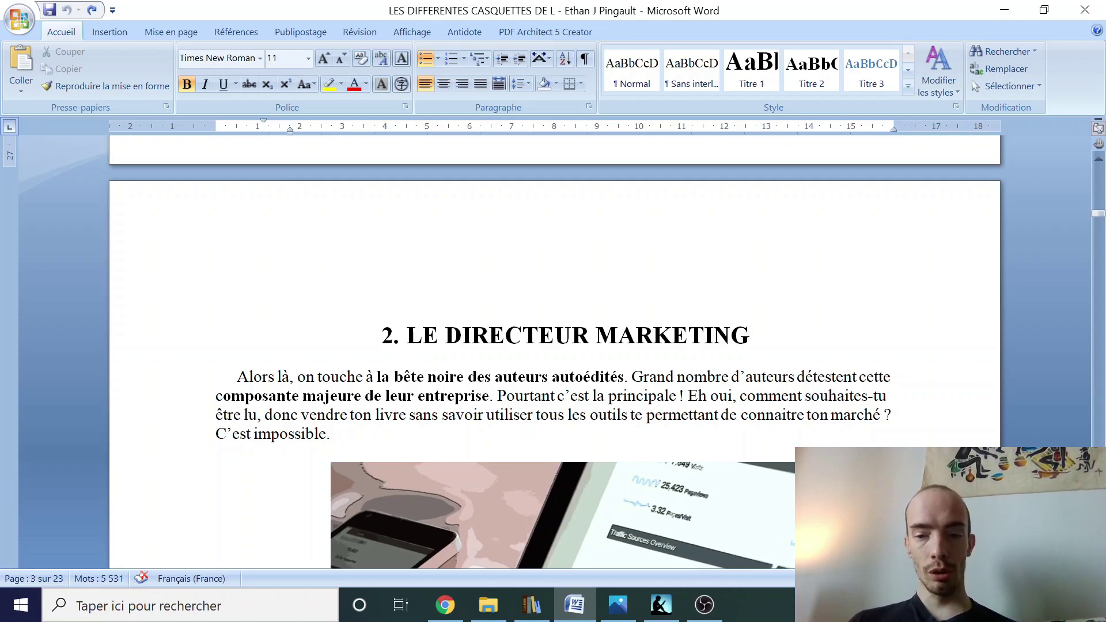
scroll(389, 337, down, 4)
scroll(390, 337, down, 5)
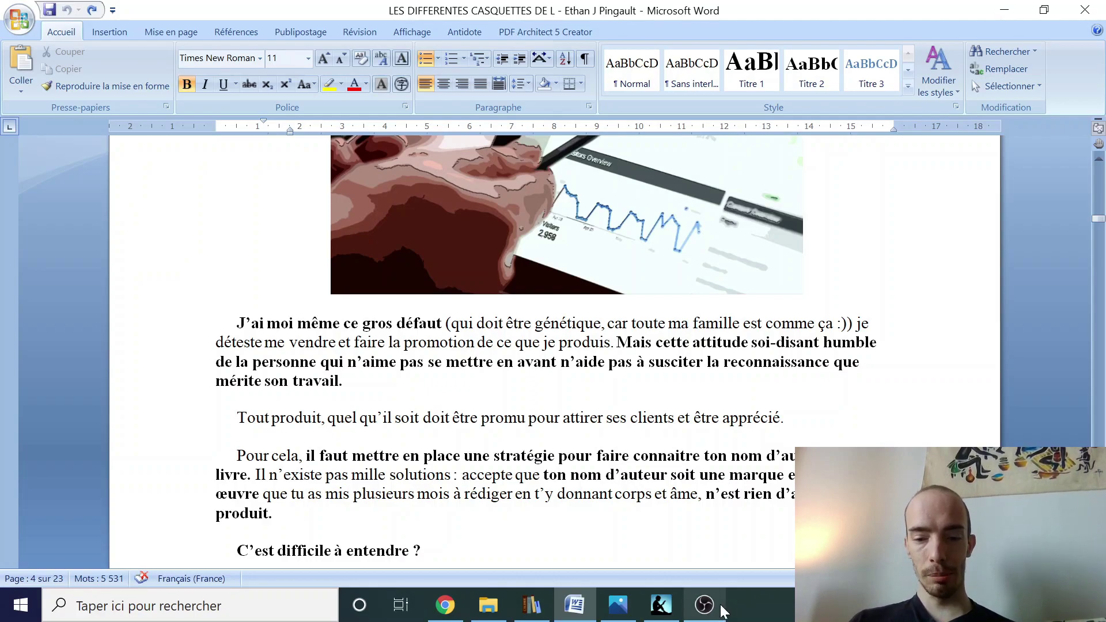
mouse_move(722, 609)
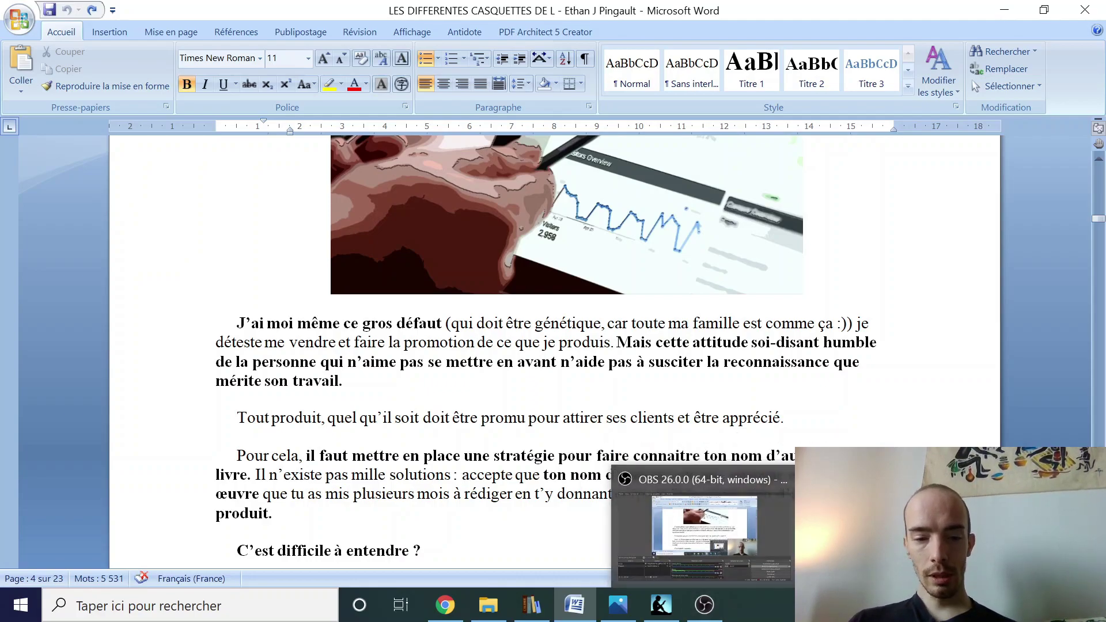
scroll(553, 345, down, 5)
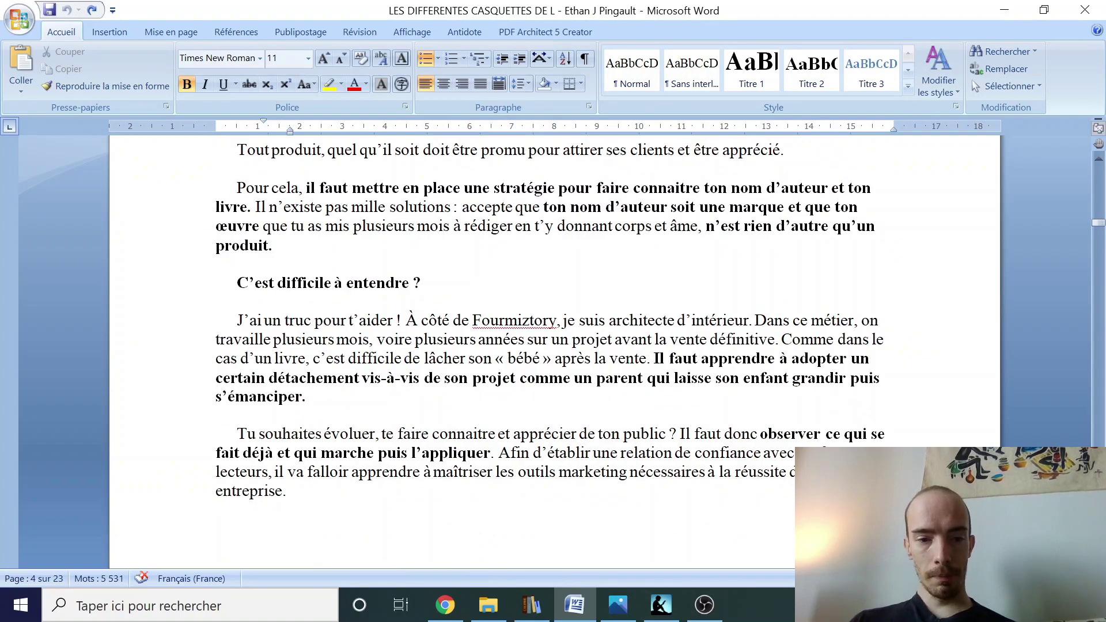
scroll(553, 346, up, 20)
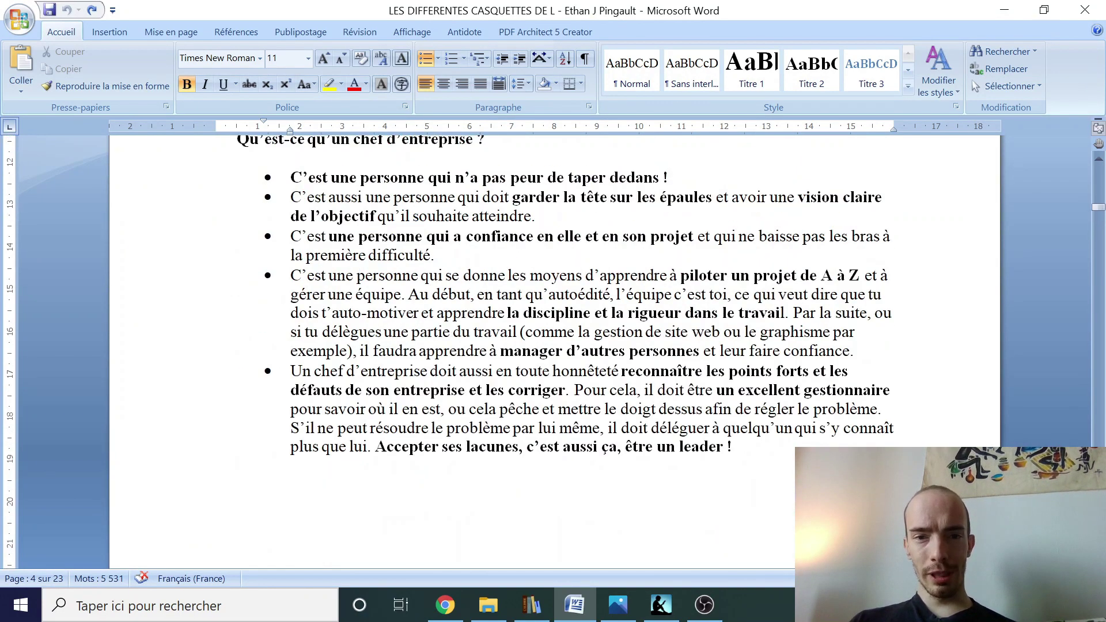
scroll(553, 346, up, 6)
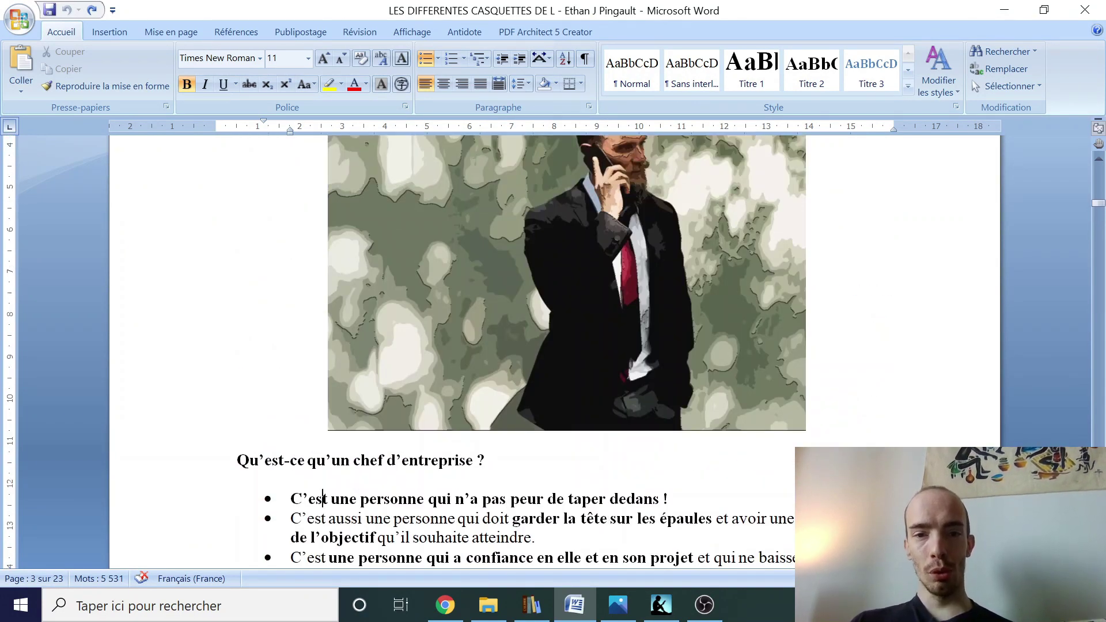
scroll(862, 395, up, 15)
scroll(862, 395, up, 15)
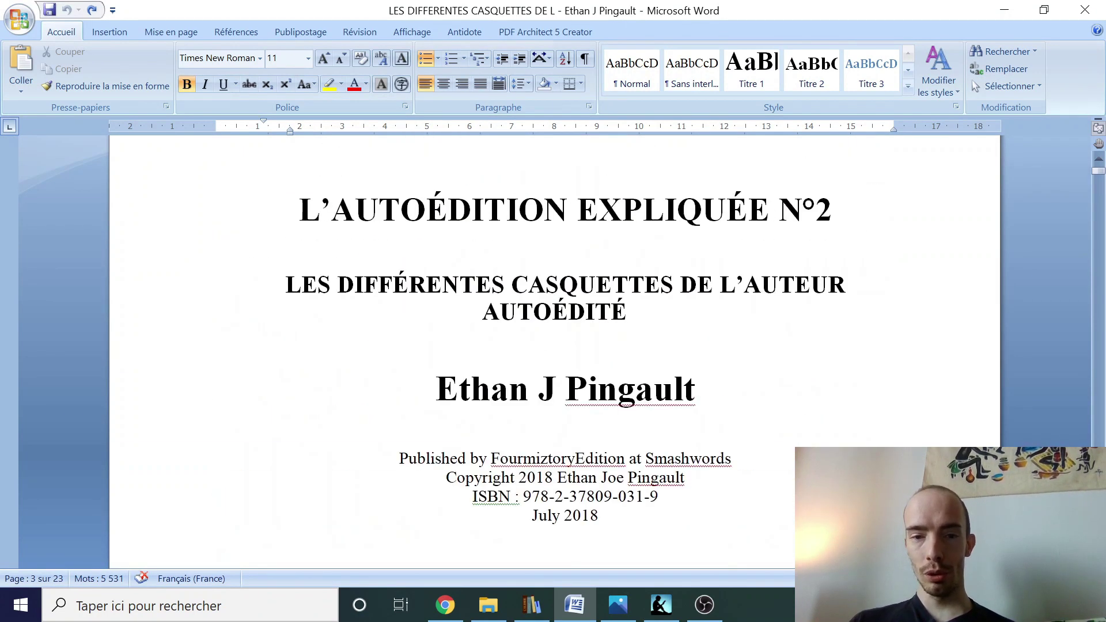
scroll(553, 346, up, 2)
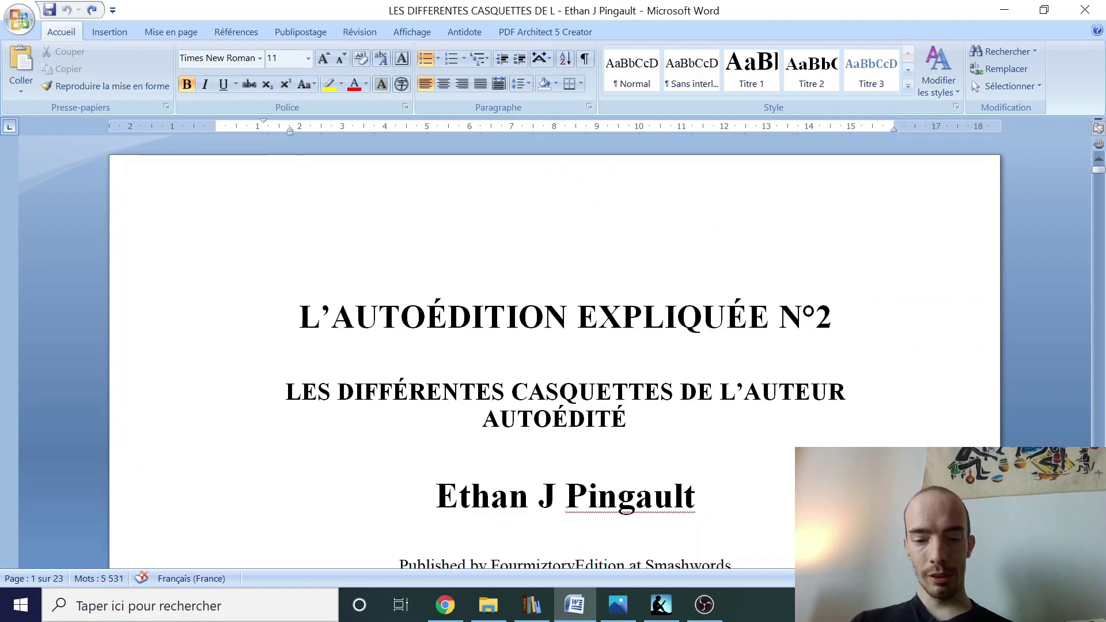
Step: Add the DOCX manuscript "LES DIFFERENTES CASQUETTES DE L" from the "L'autoédition expliquée N2" folder to the calibre library and open its metadata for editing
click(541, 604)
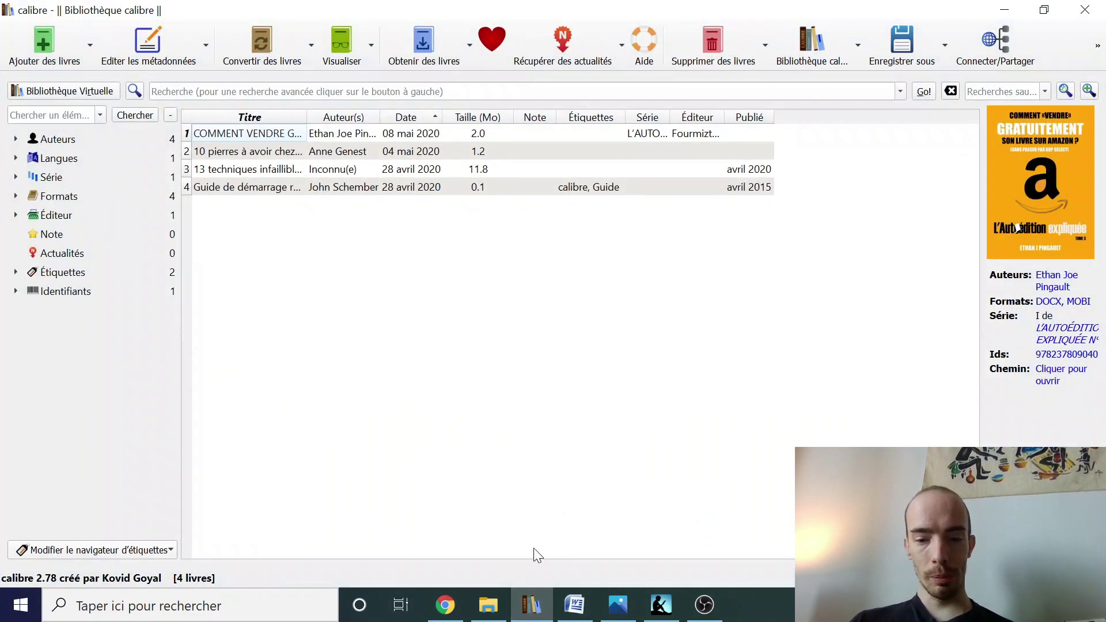
click(488, 605)
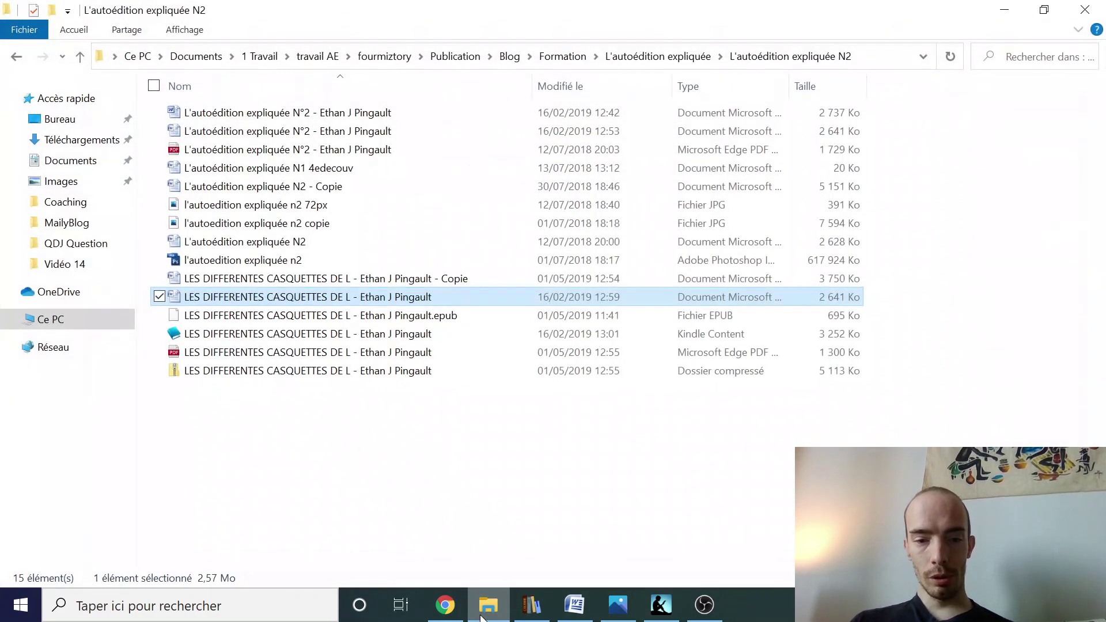
drag(338, 305, 720, 424)
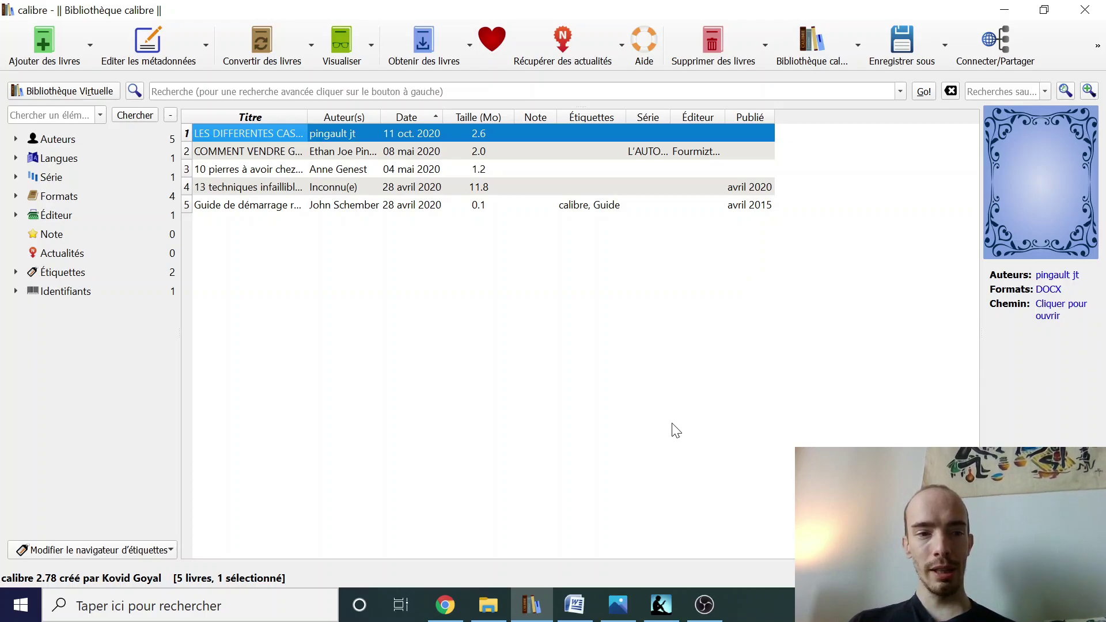
click(166, 62)
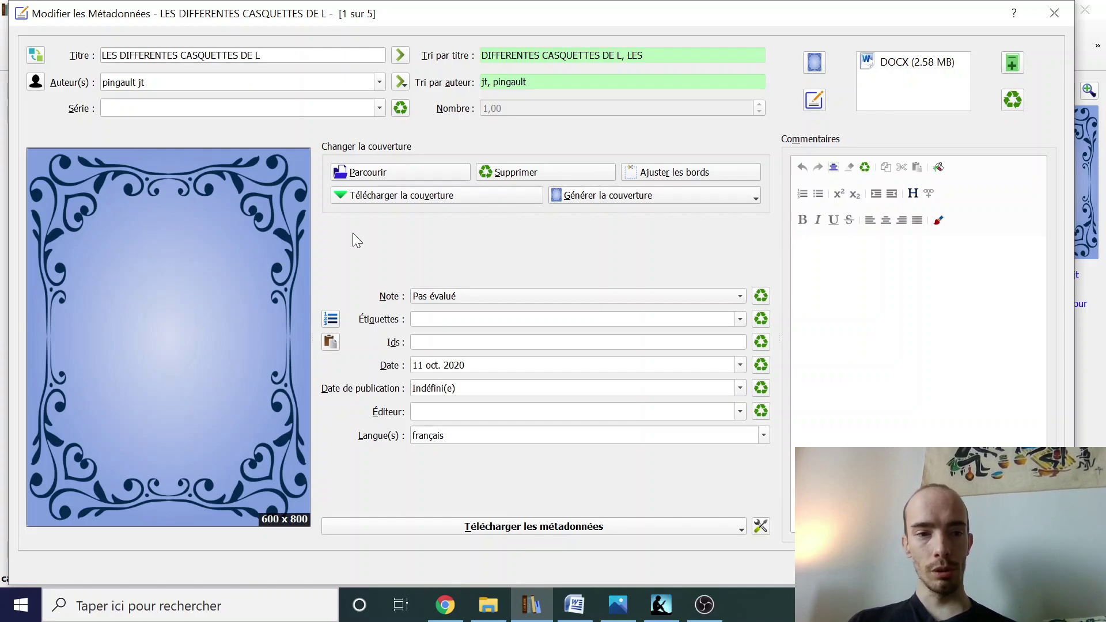
click(261, 56)
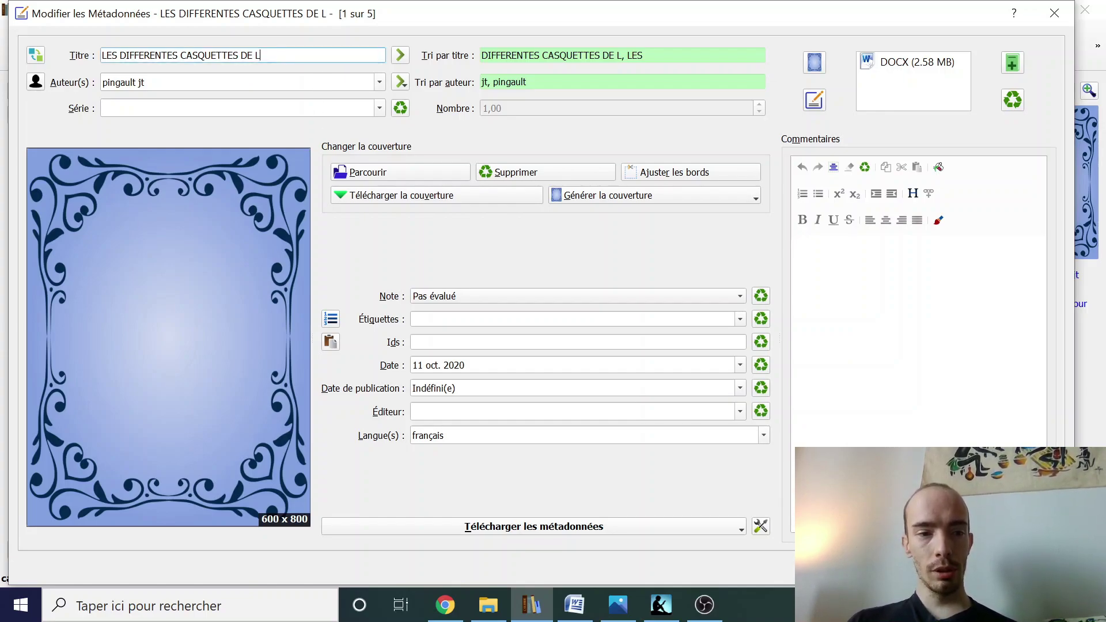
click(245, 82)
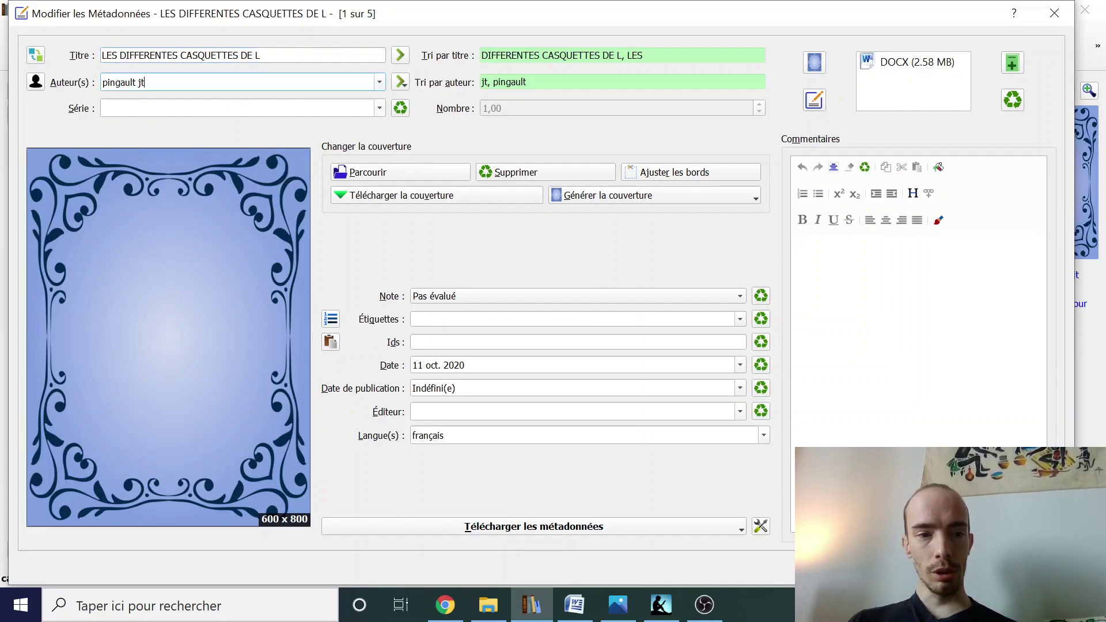
key(Tab)
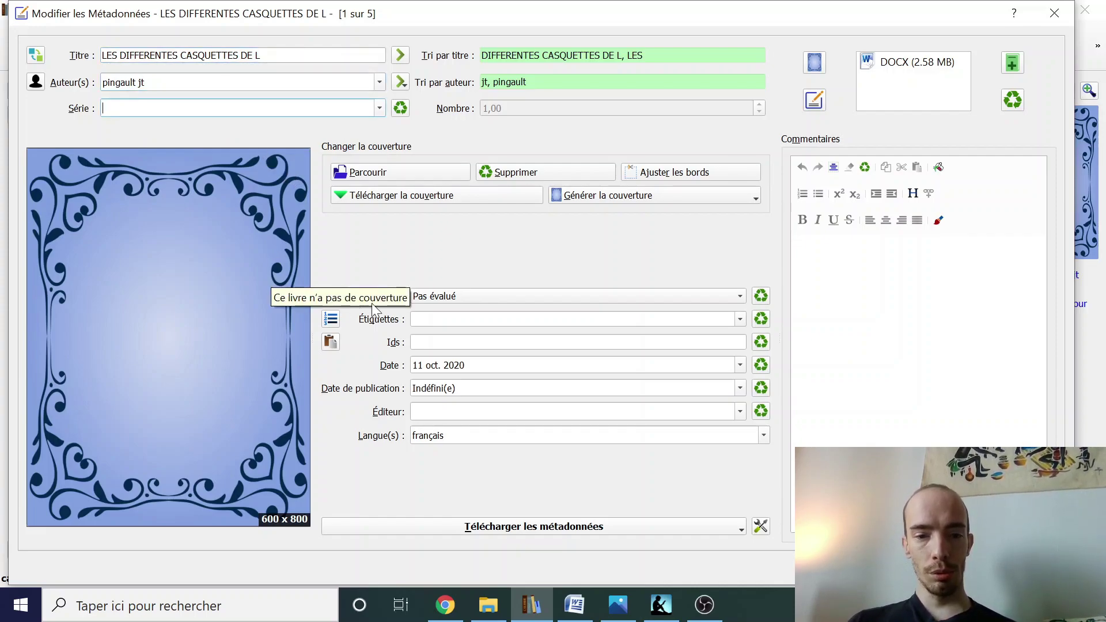
click(427, 342)
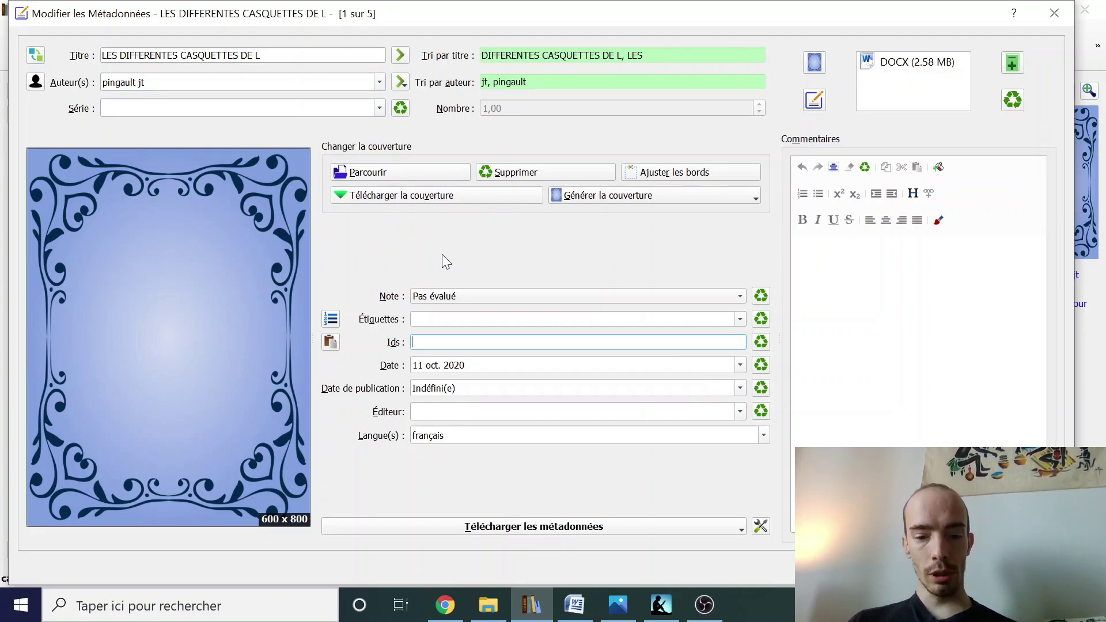
Step: Replace the book's title with "LES DIFFÉRENTES CASQUETTES DE L'AUTEUR AUTOÉDITÉ", copied from the Word manuscript's title page
click(582, 603)
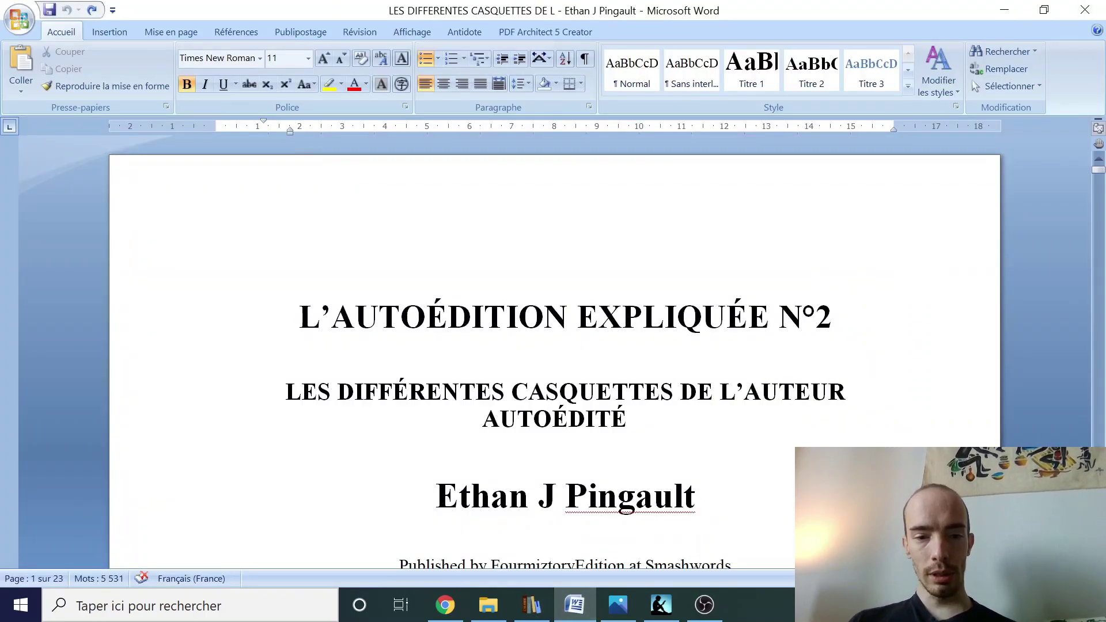
drag(286, 393, 638, 419)
key(ctrl+c)
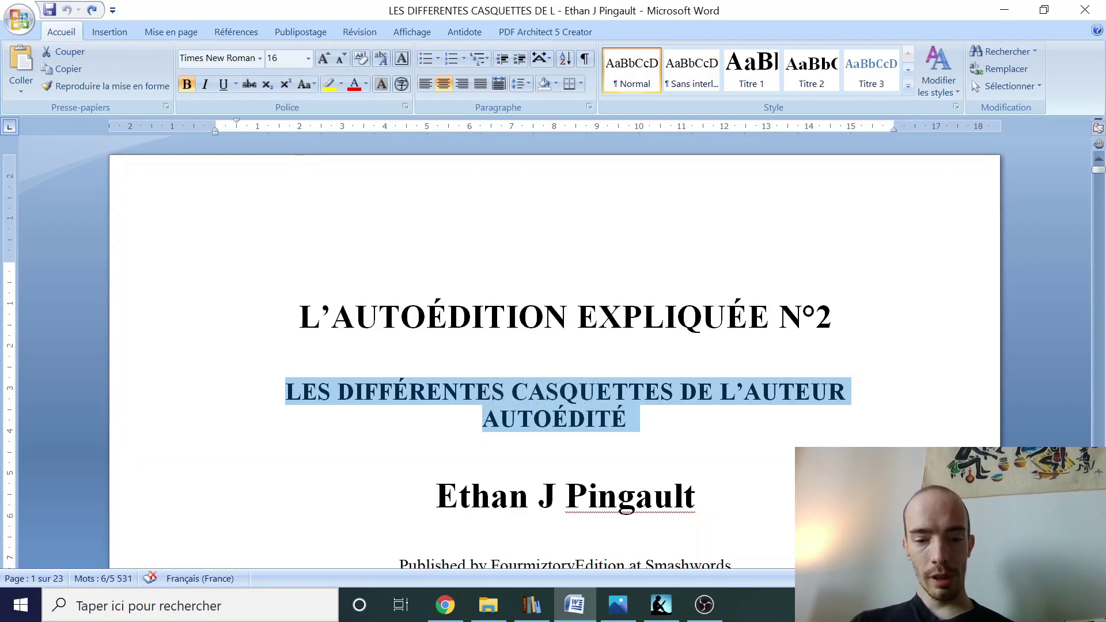
click(531, 608)
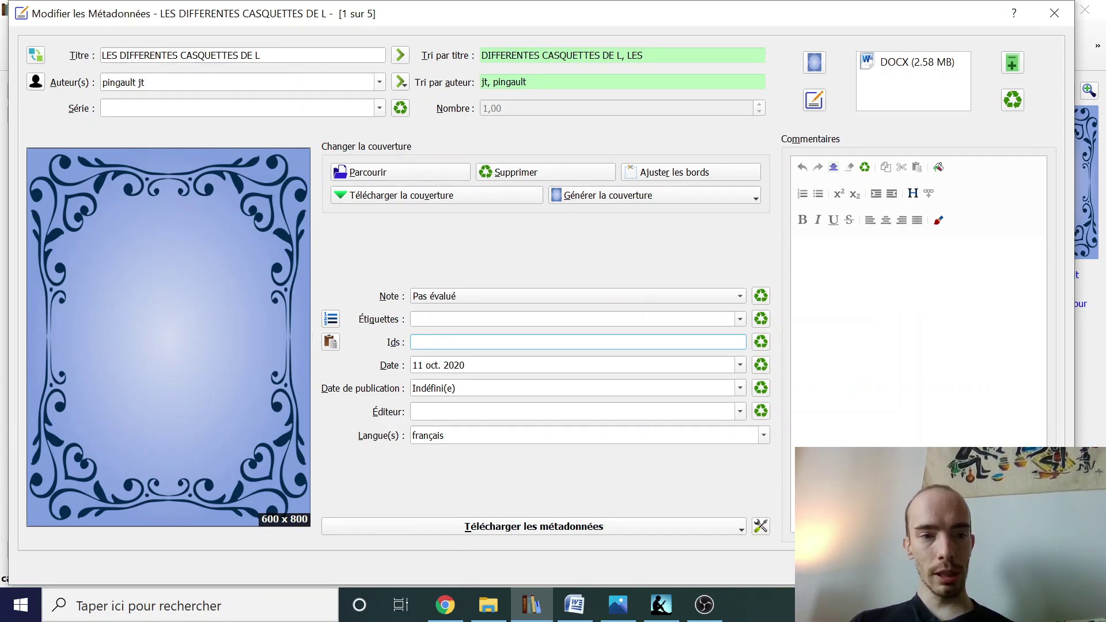
triple_click(209, 56)
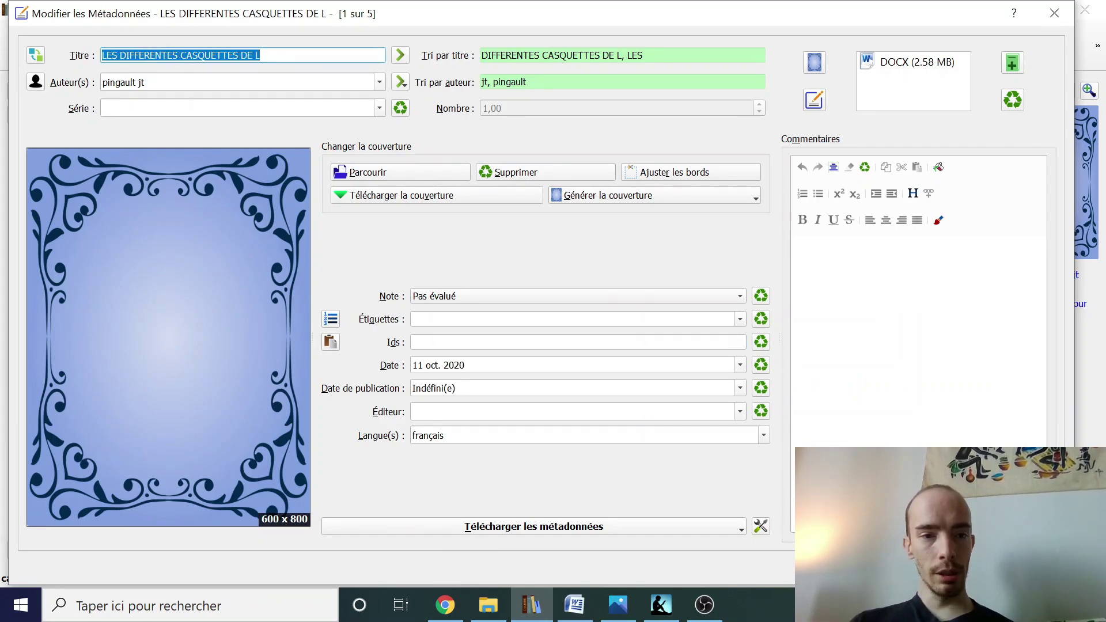
key(ctrl+v)
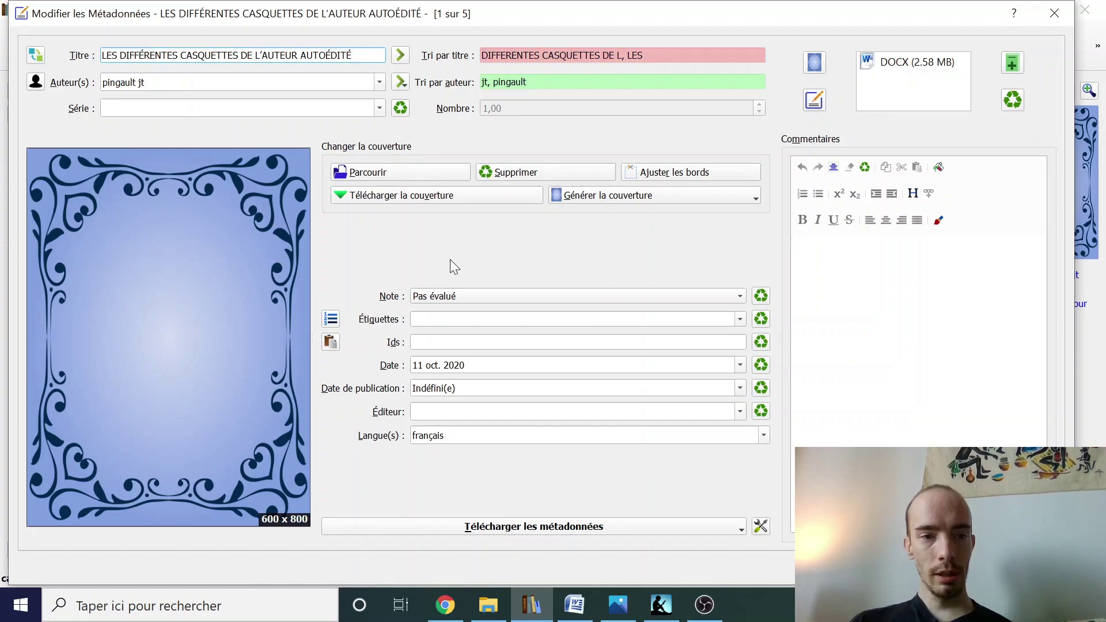
Step: Copy the series name "L'AUTOÉDITION EXPLIQUÉE" from the Word title page into the book's series metadata and set the series number to 2
click(563, 614)
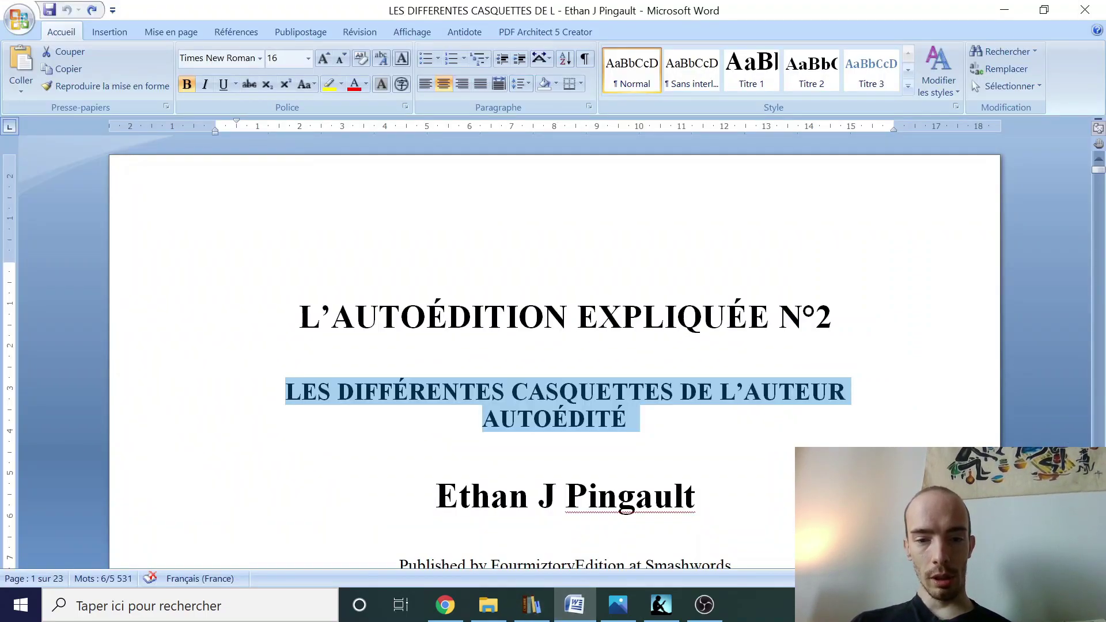
click(299, 316)
drag(299, 316, 772, 317)
key(ctrl+c)
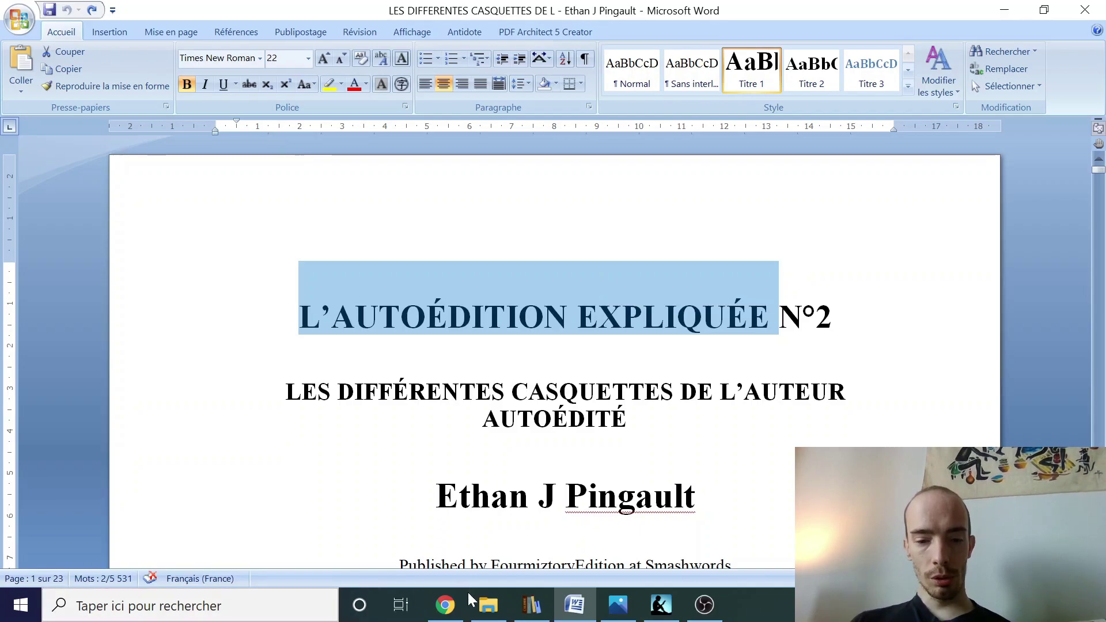
click(483, 609)
click(483, 609)
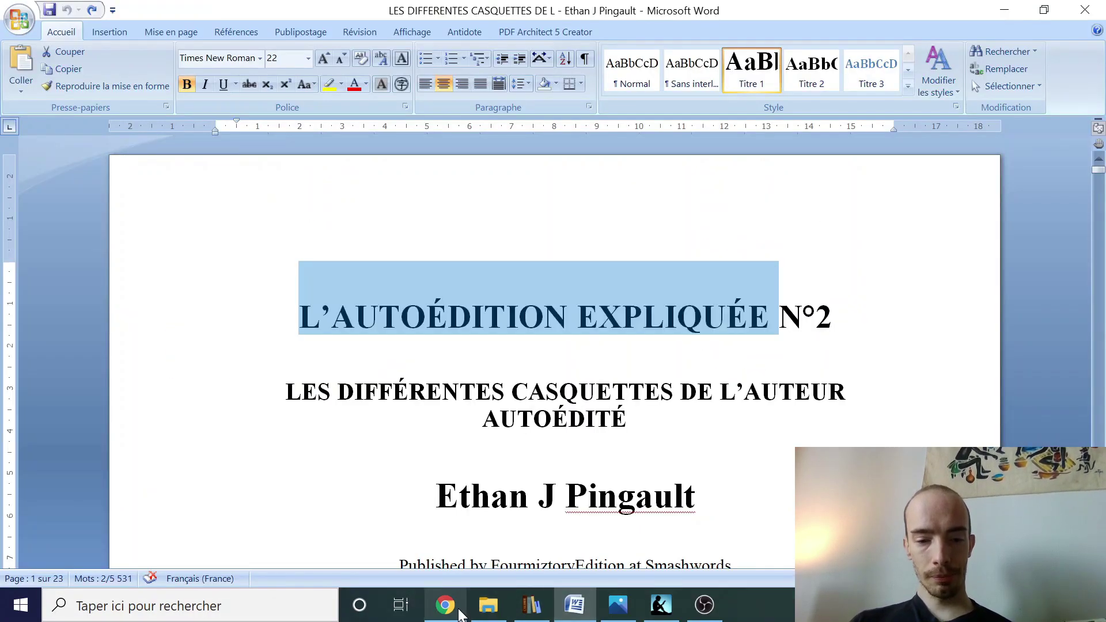
click(531, 605)
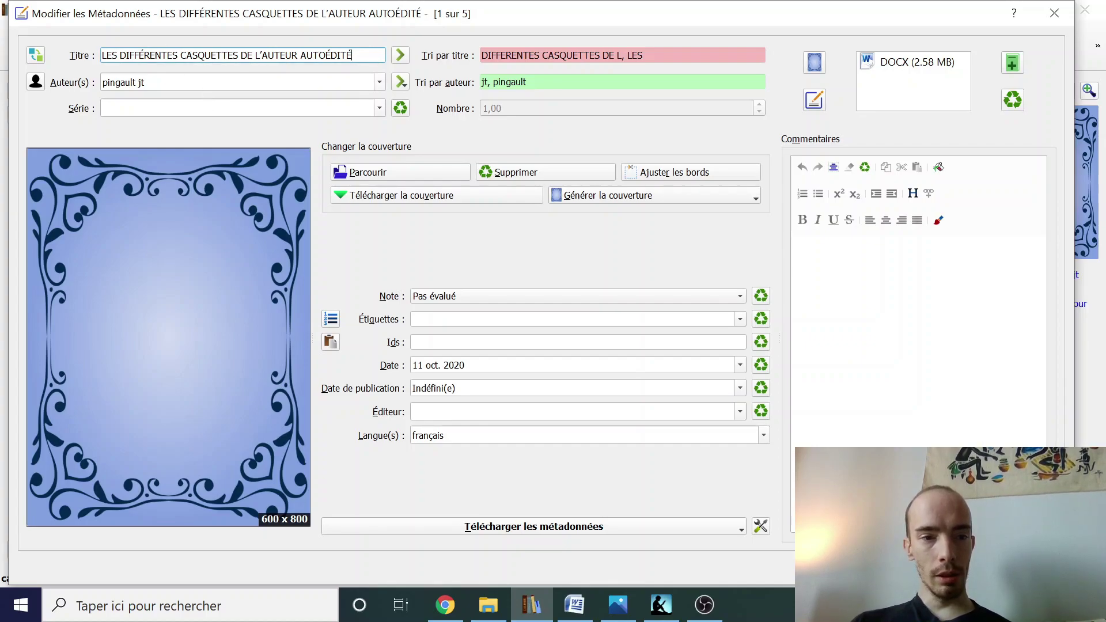
click(242, 109)
key(ctrl+v)
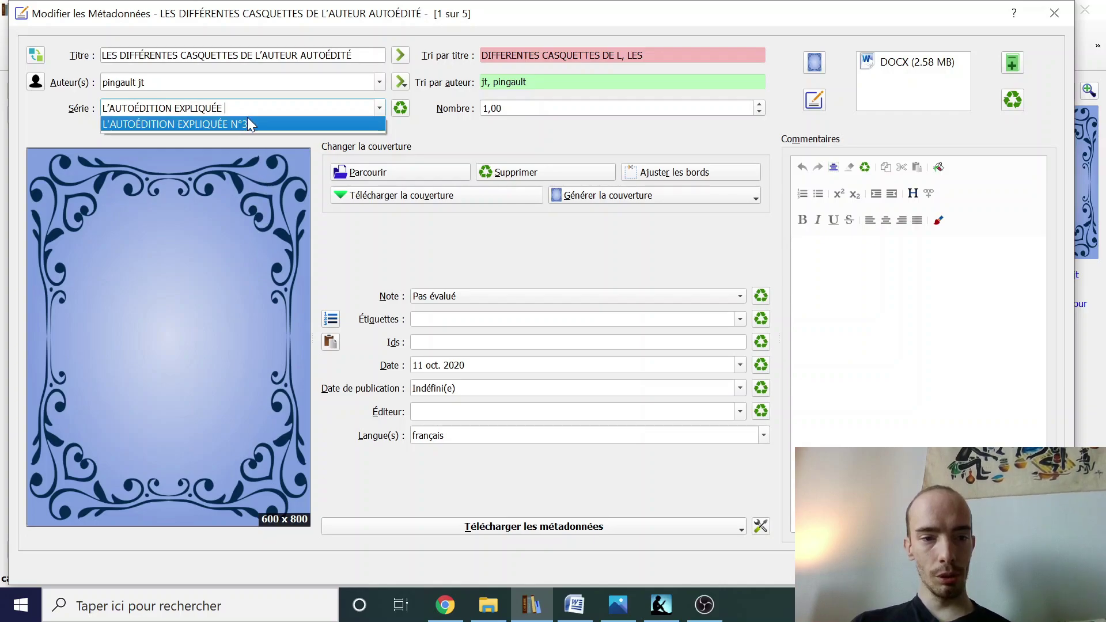
click(465, 126)
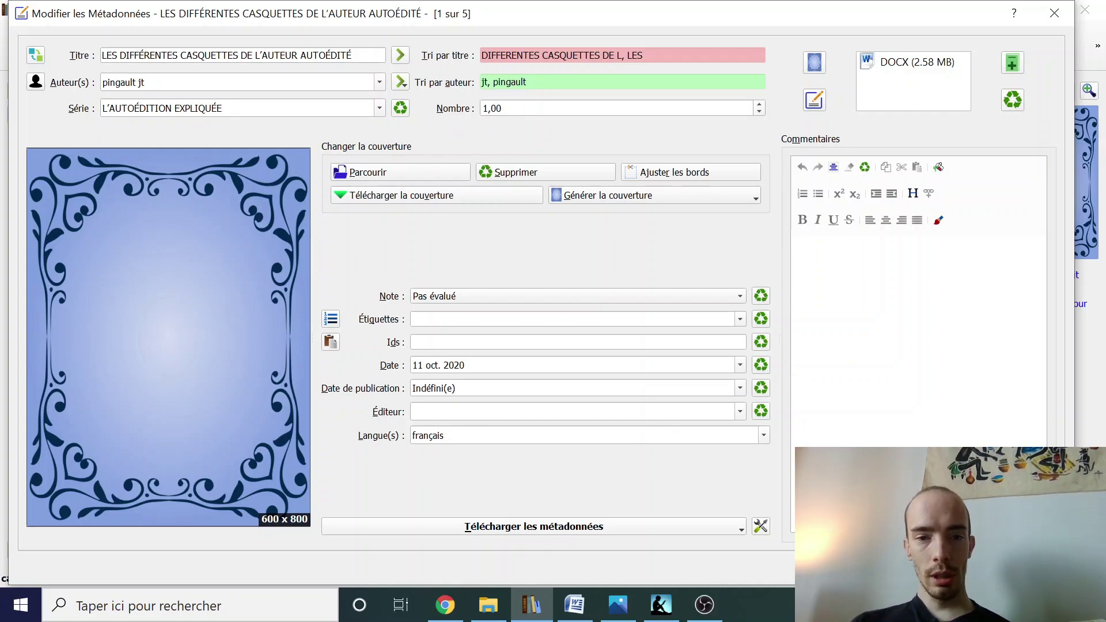
click(759, 105)
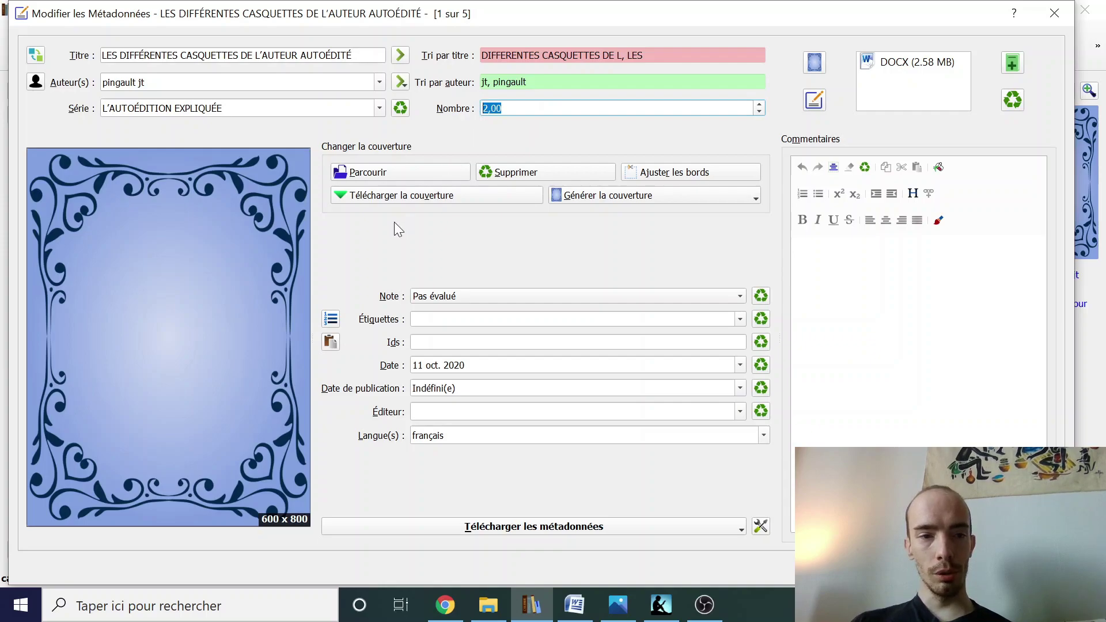
Step: Replace the book's author with the writer's full name already known to the library
drag(265, 81, 139, 83)
key(ctrl+a)
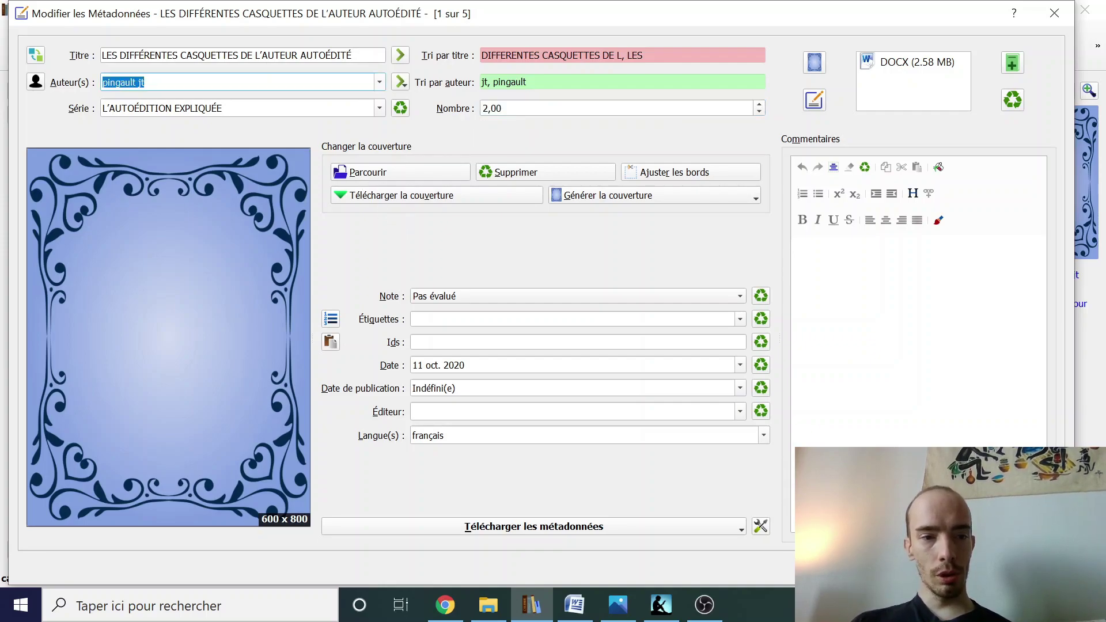
text(E)
click(248, 96)
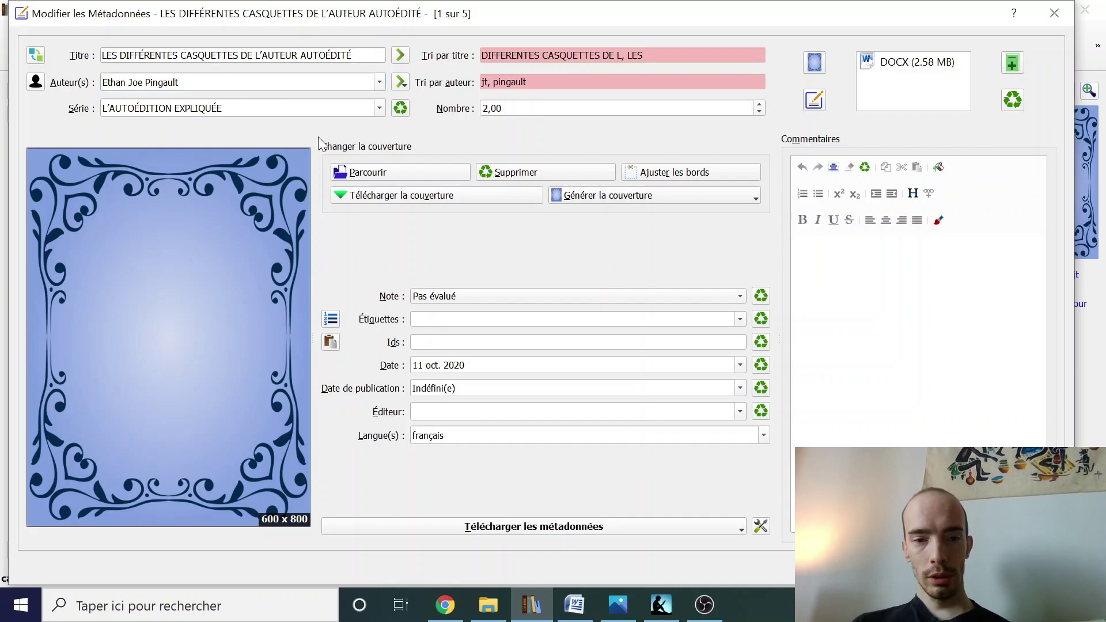
Step: Set the book's cover to the yellow "Les différentes casquettes de l'auteur autoédité" image from the "L'autoédition expliquée" folder
click(386, 172)
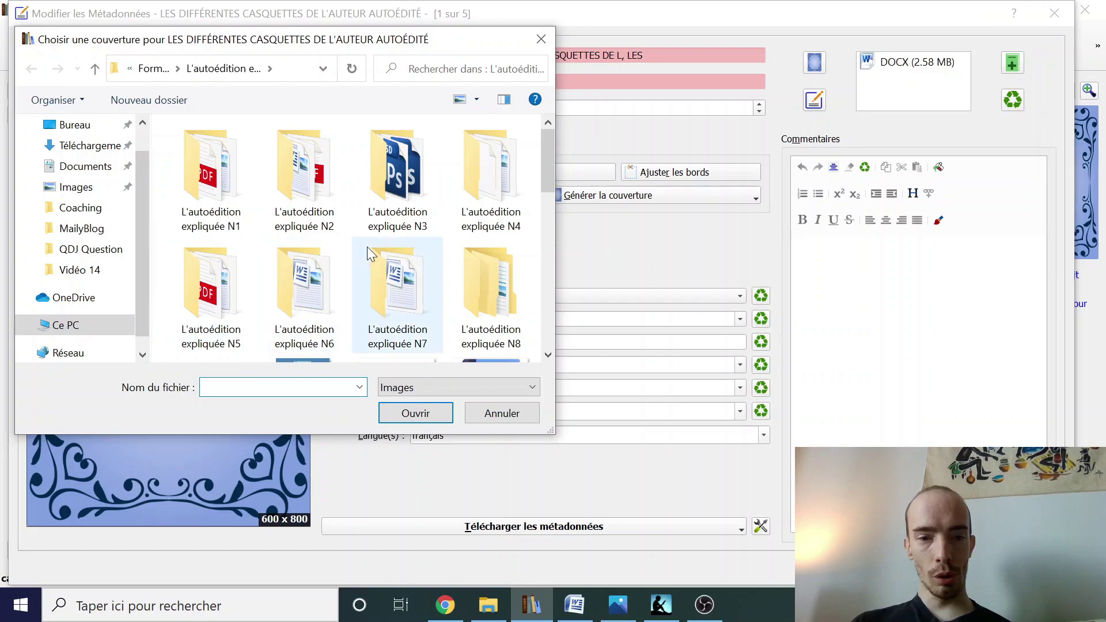
scroll(367, 253, down, 5)
scroll(368, 246, down, 3)
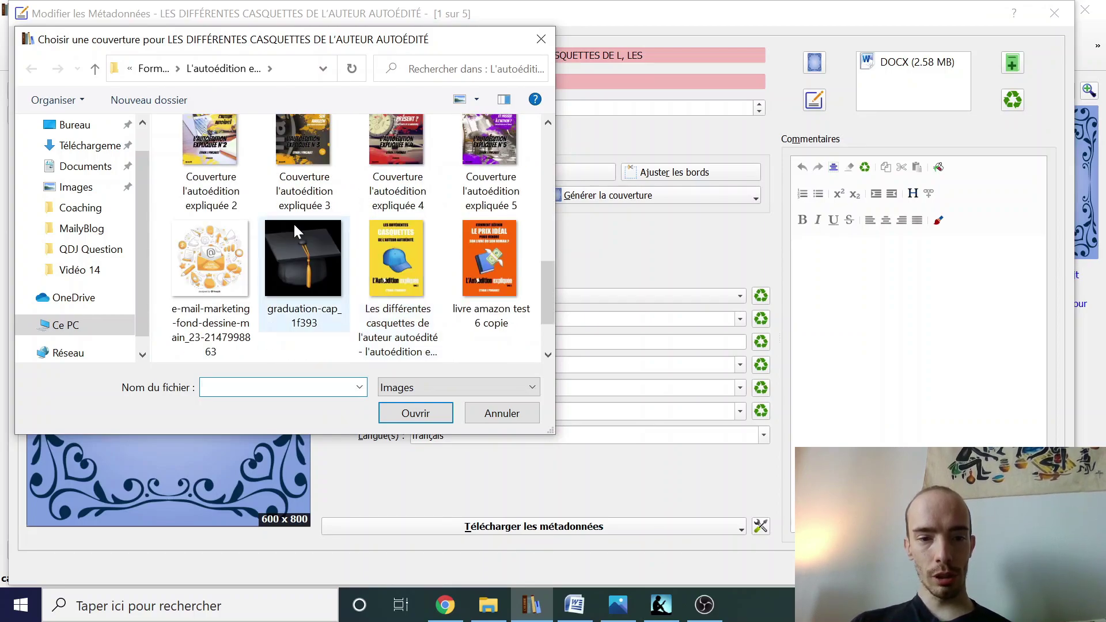
click(381, 300)
click(413, 412)
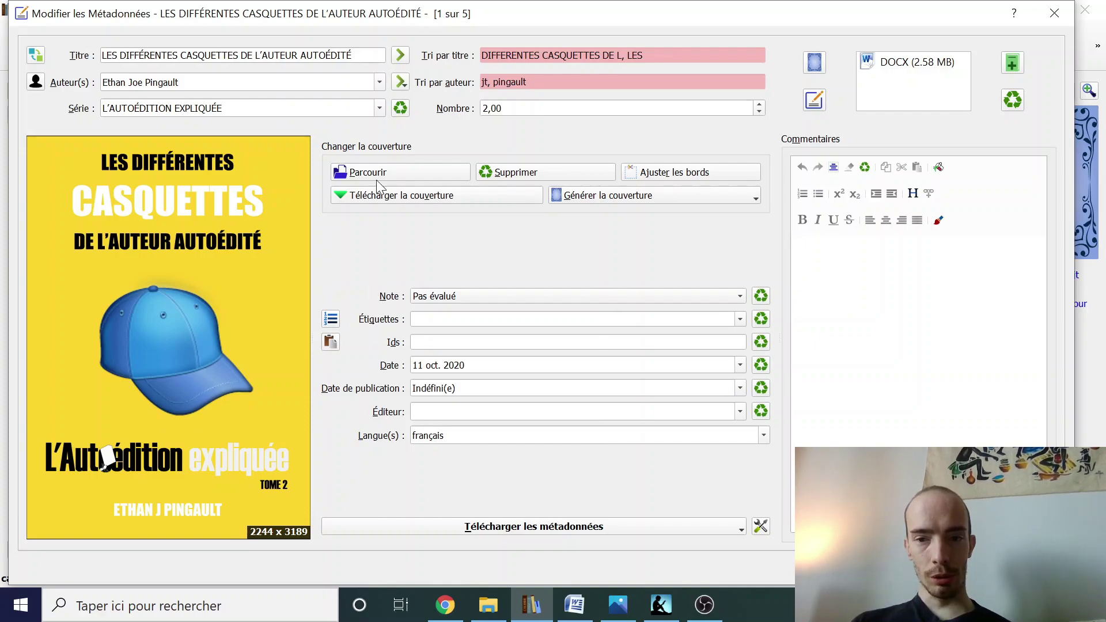
drag(518, 14, 493, 346)
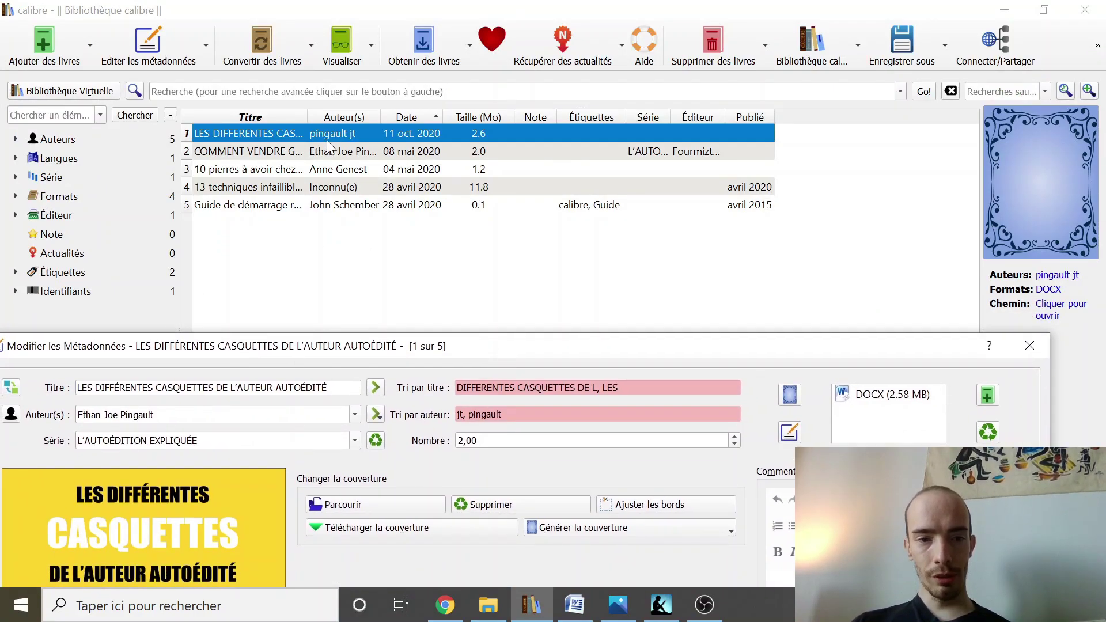
drag(358, 351, 372, 61)
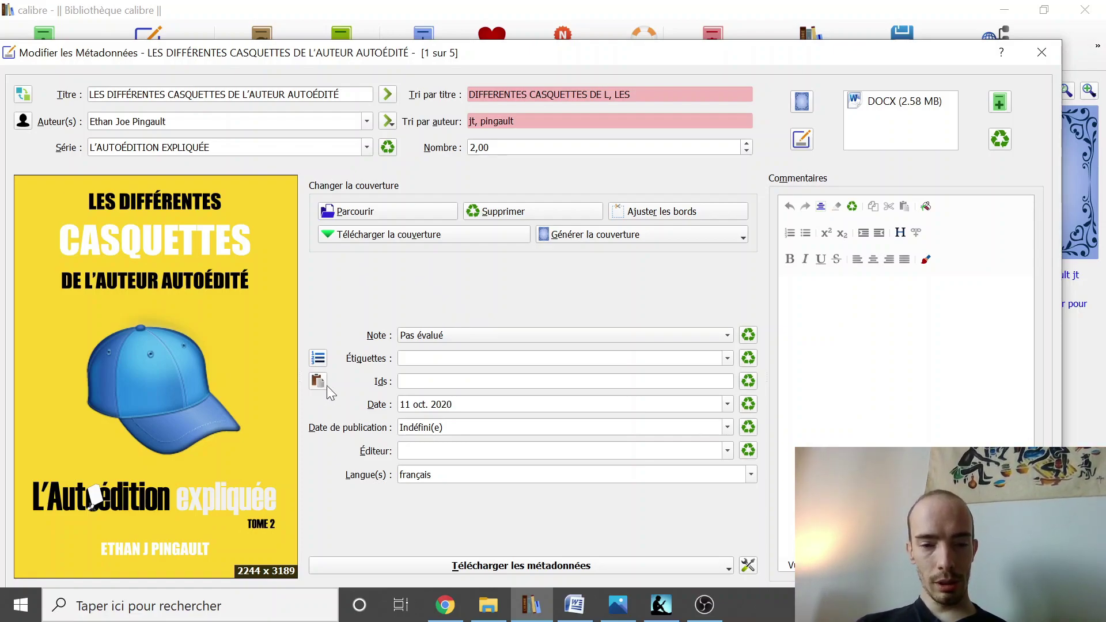
click(438, 381)
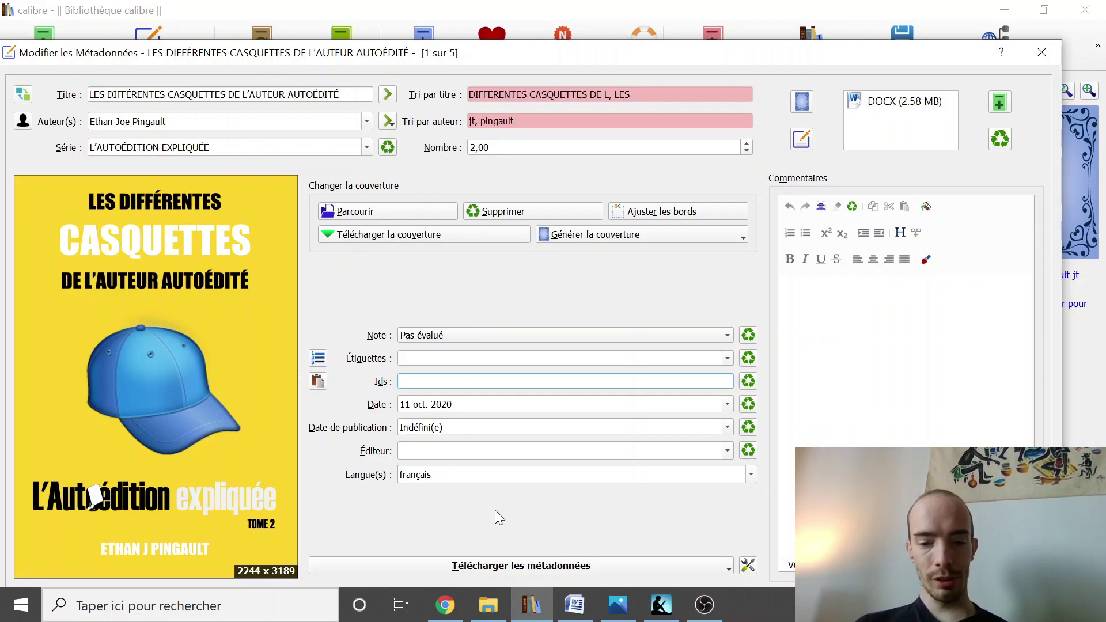
click(574, 604)
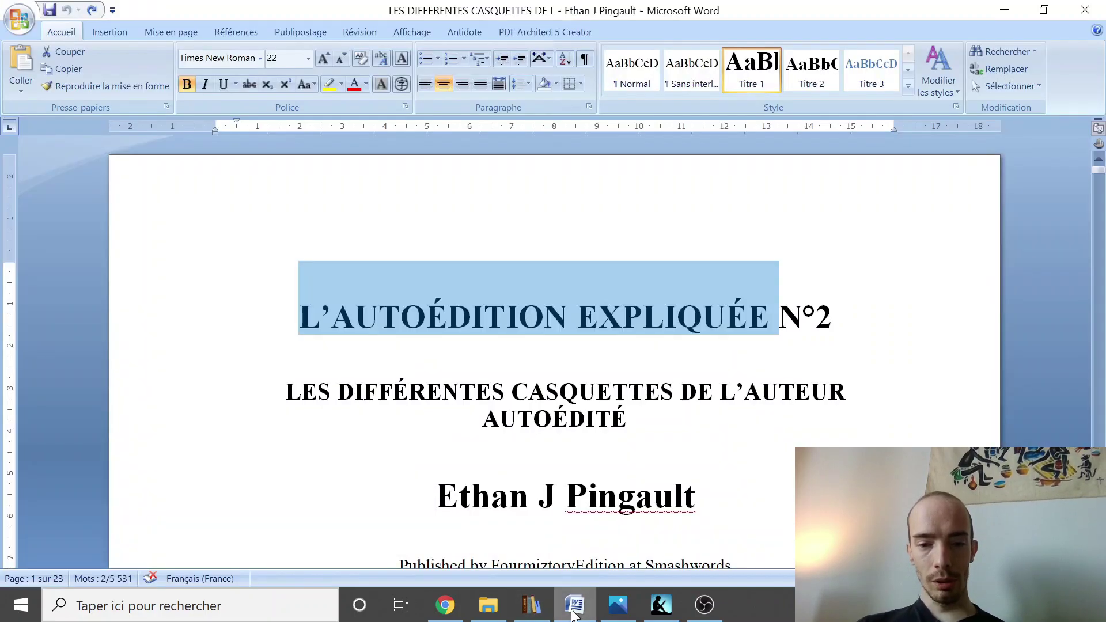
scroll(553, 346, down, 3)
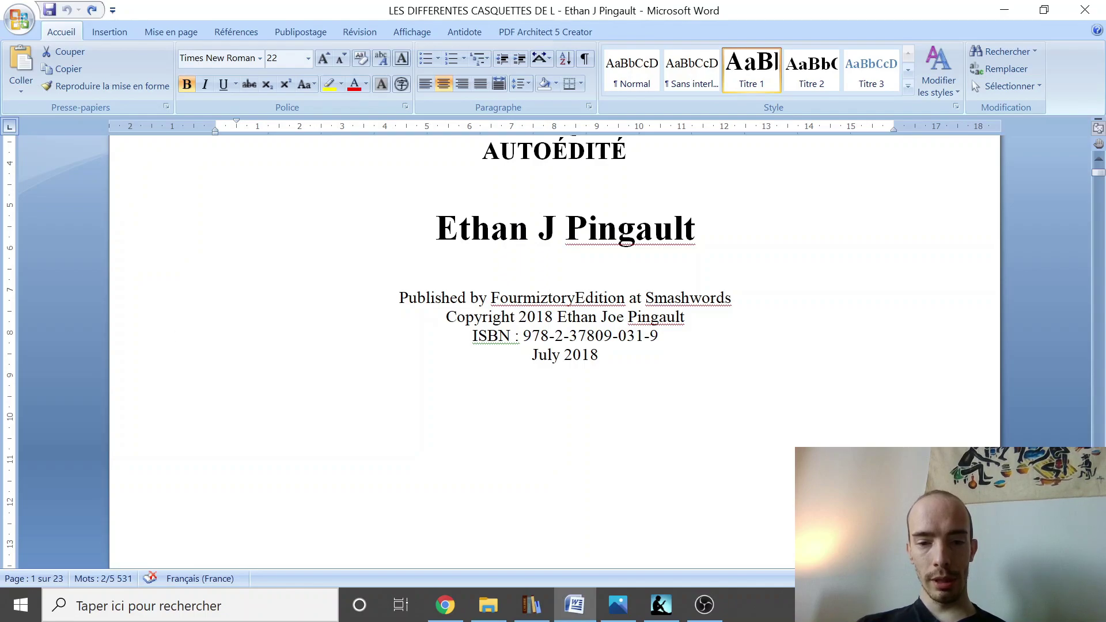
drag(659, 336, 523, 336)
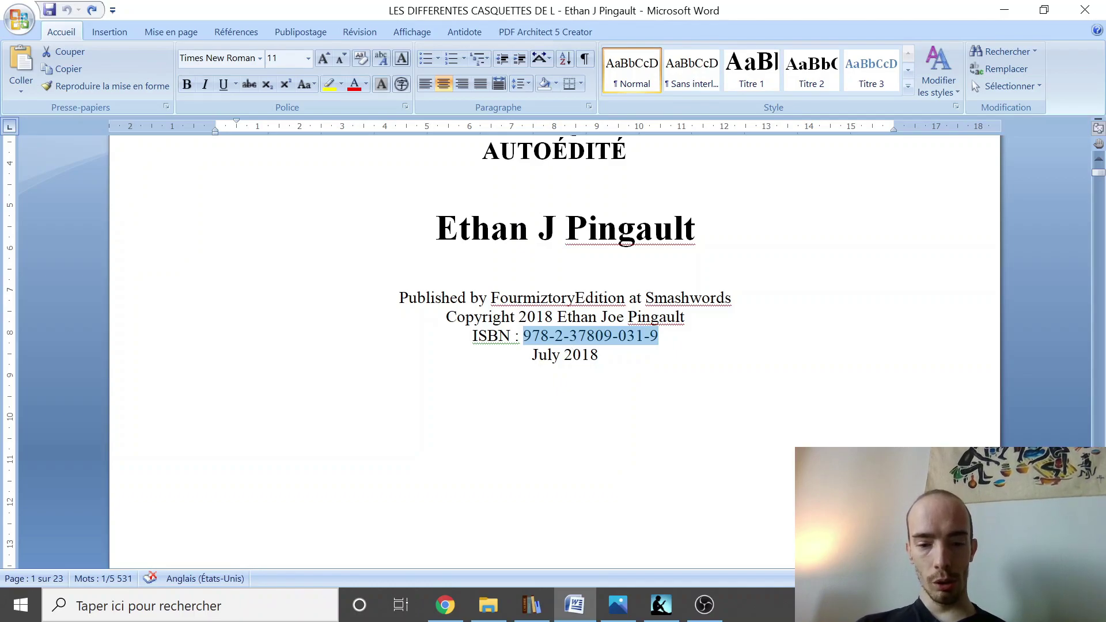
click(531, 605)
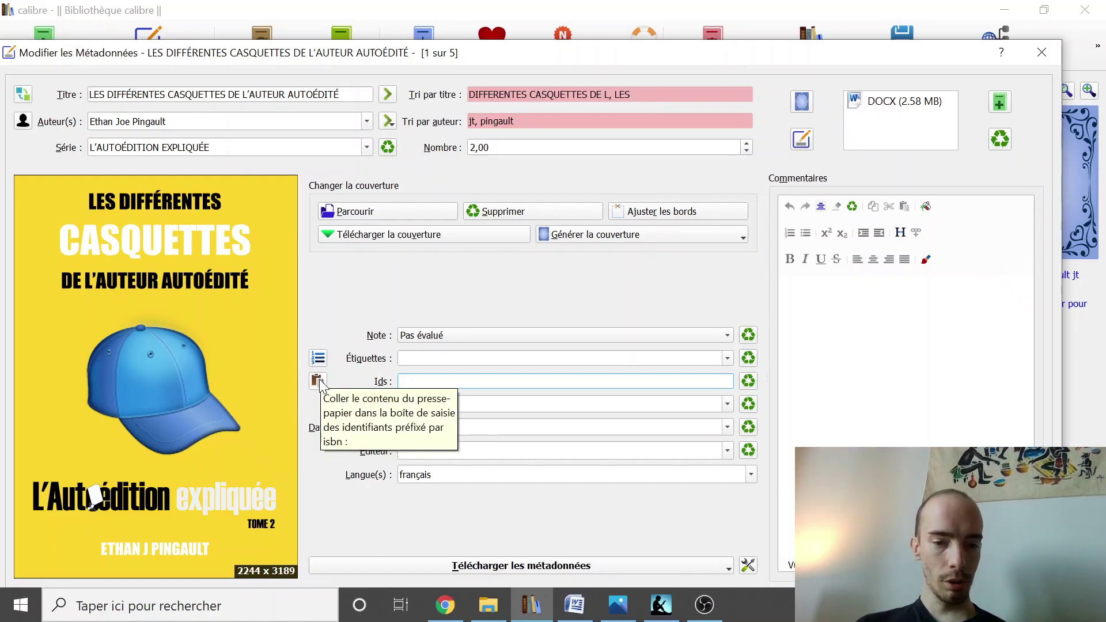
click(318, 382)
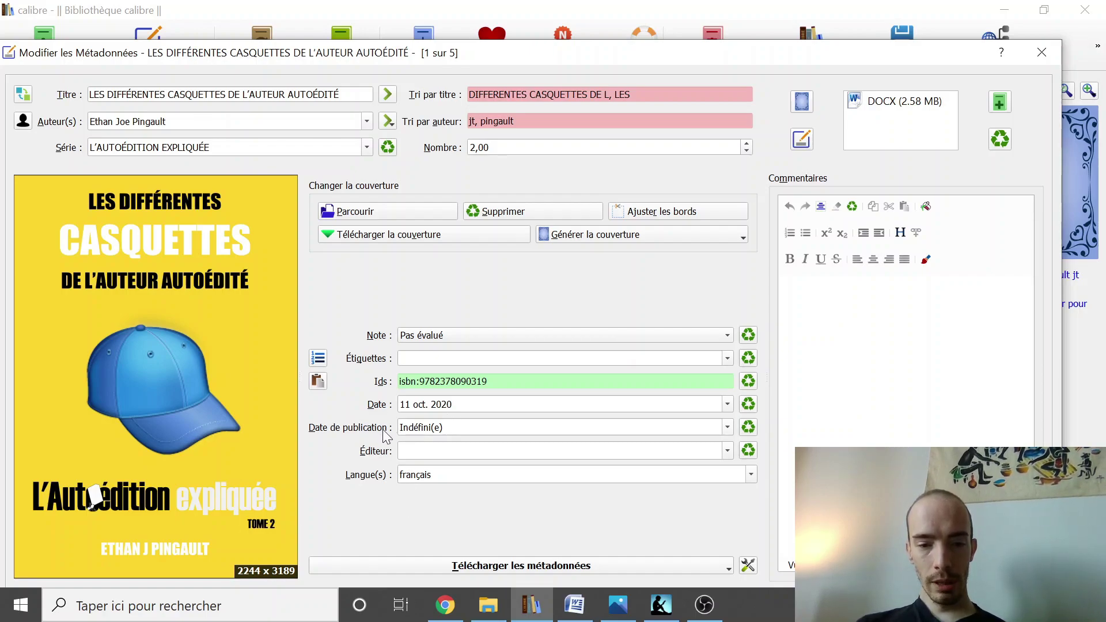
Step: Set the book's publication date to October 2020
click(728, 428)
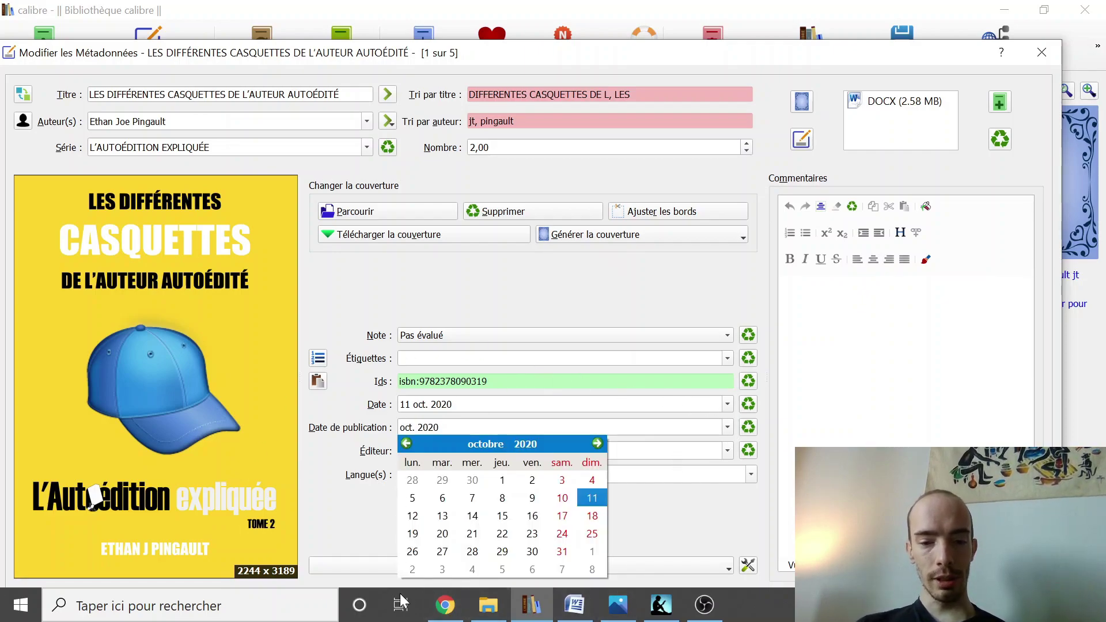
click(532, 536)
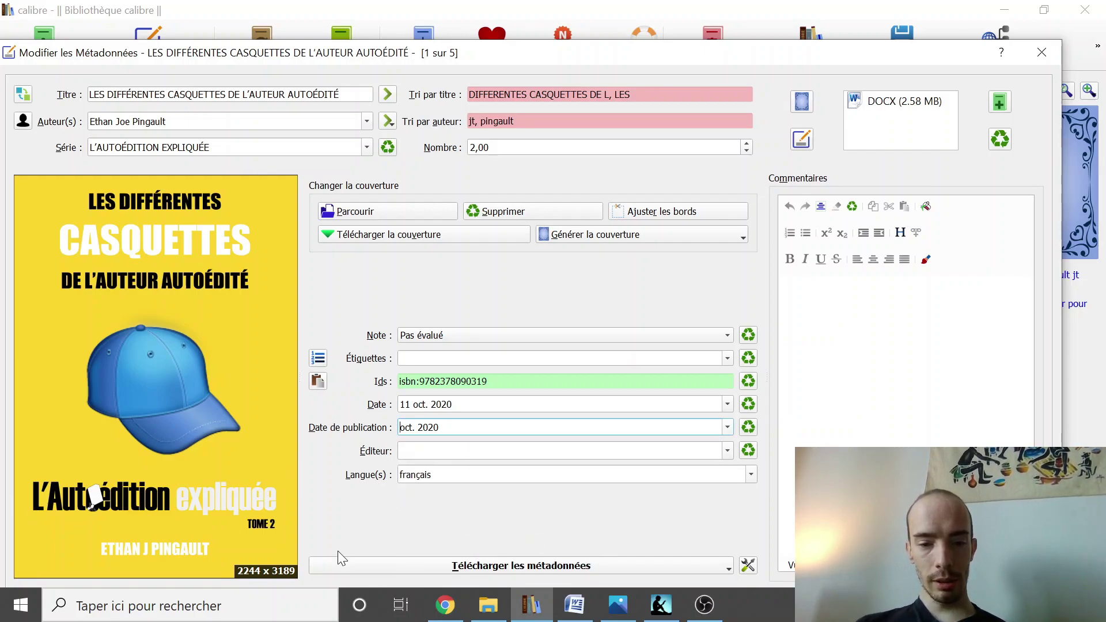
Step: Set the book's publisher to Fourmiztory and save the edited metadata
click(727, 451)
click(651, 464)
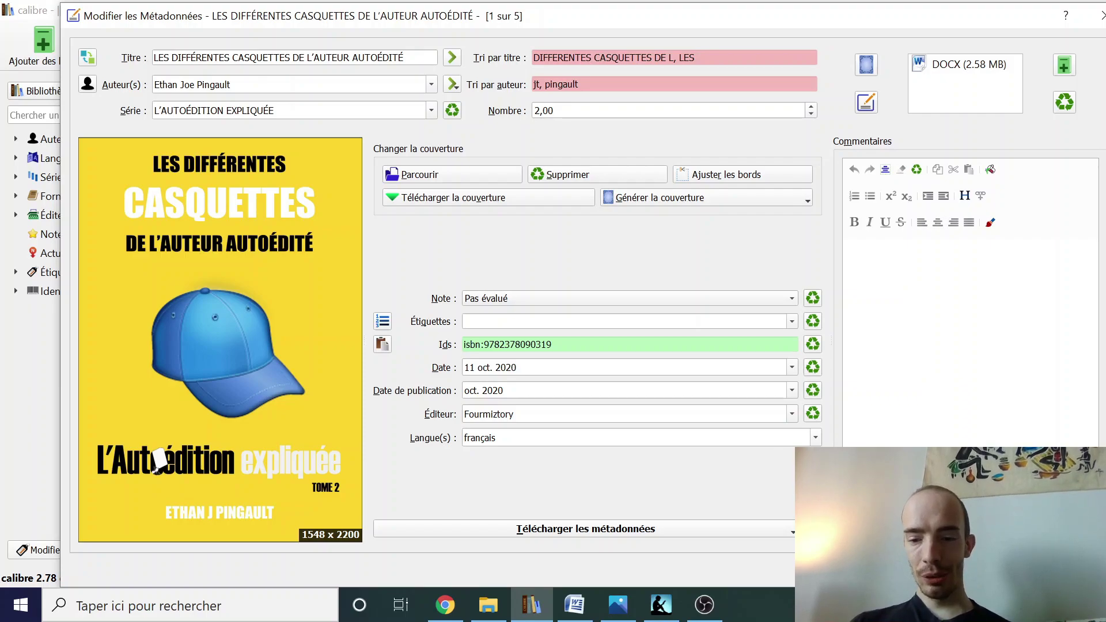
click(999, 570)
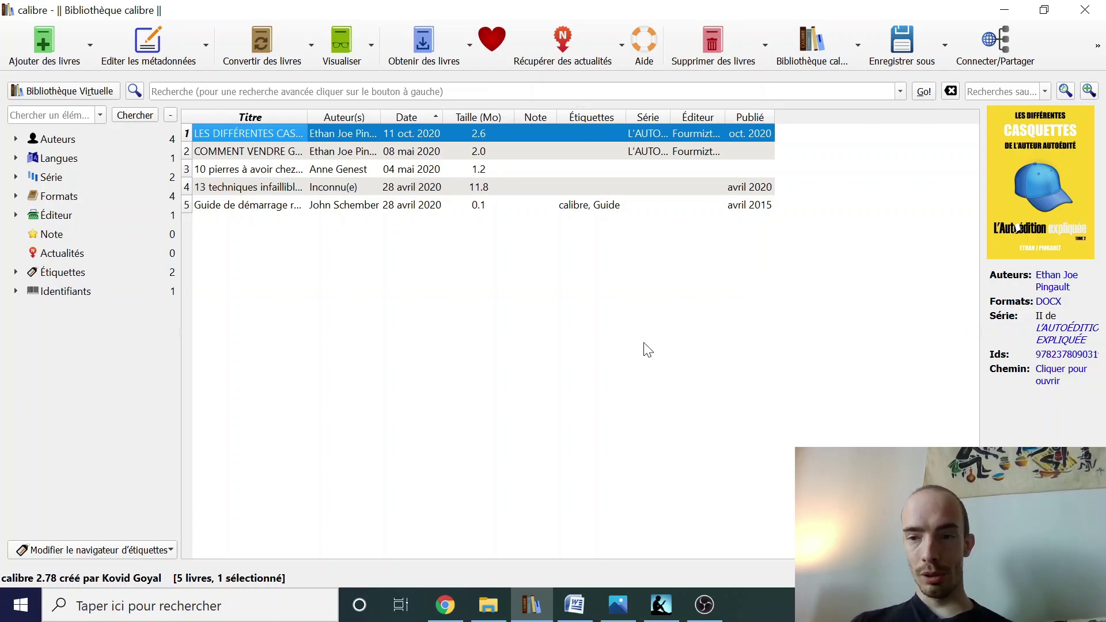
Step: Convert the "Les différentes casquettes de l'auteur autoédité" book from DOCX to MOBI
click(272, 52)
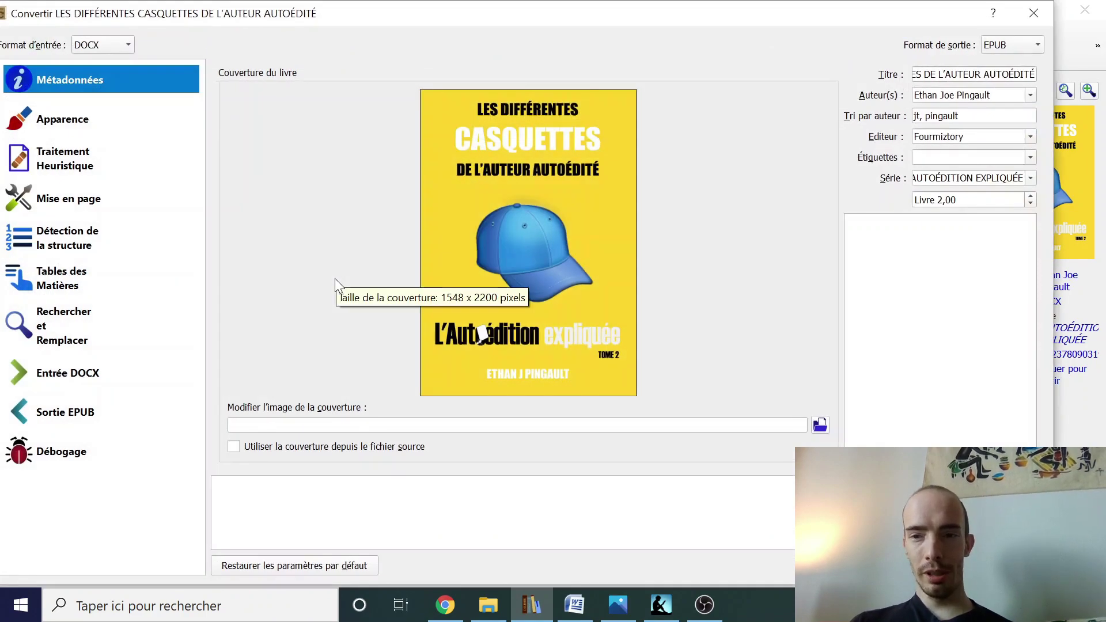
click(997, 45)
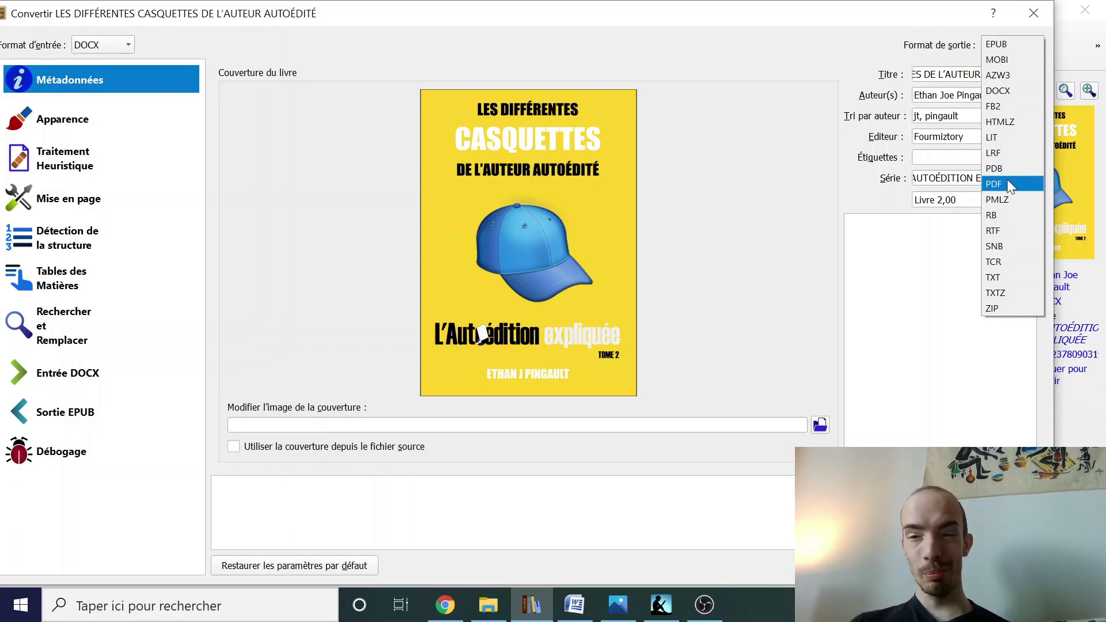
click(1004, 60)
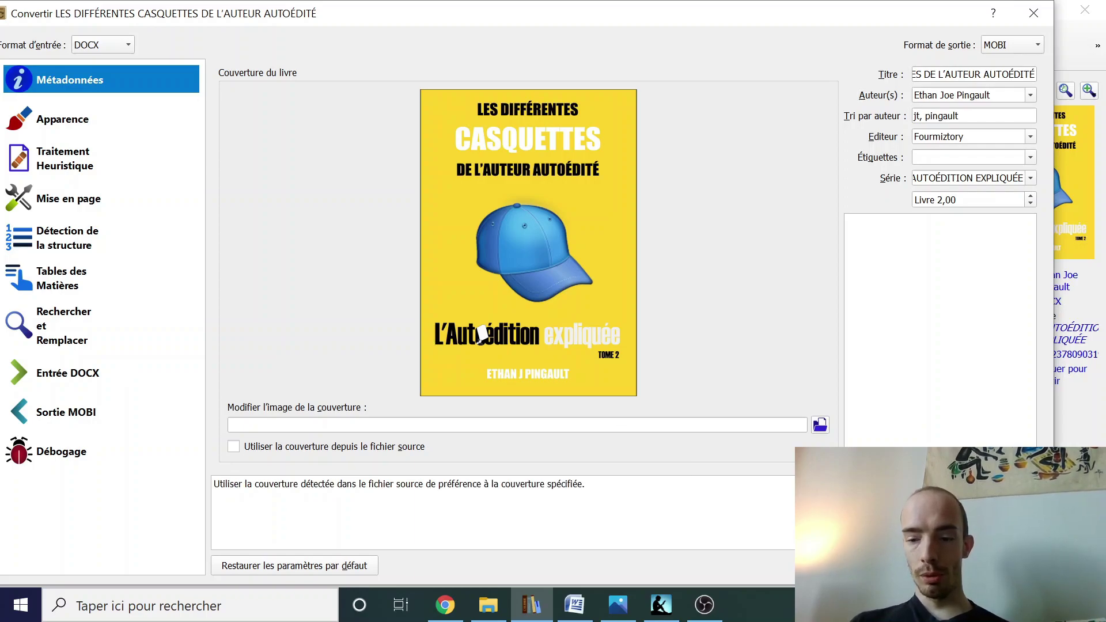
key(Return)
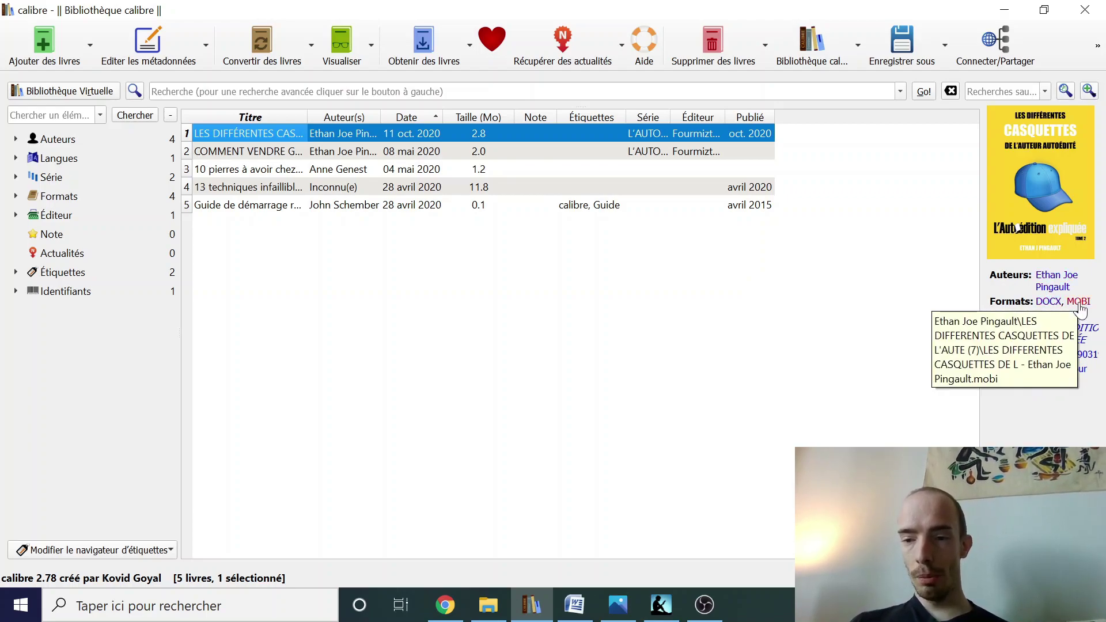
Step: Open the book's library folder, look over the cover, metadata, DOCX and MOBI files, and close the folder
click(1042, 380)
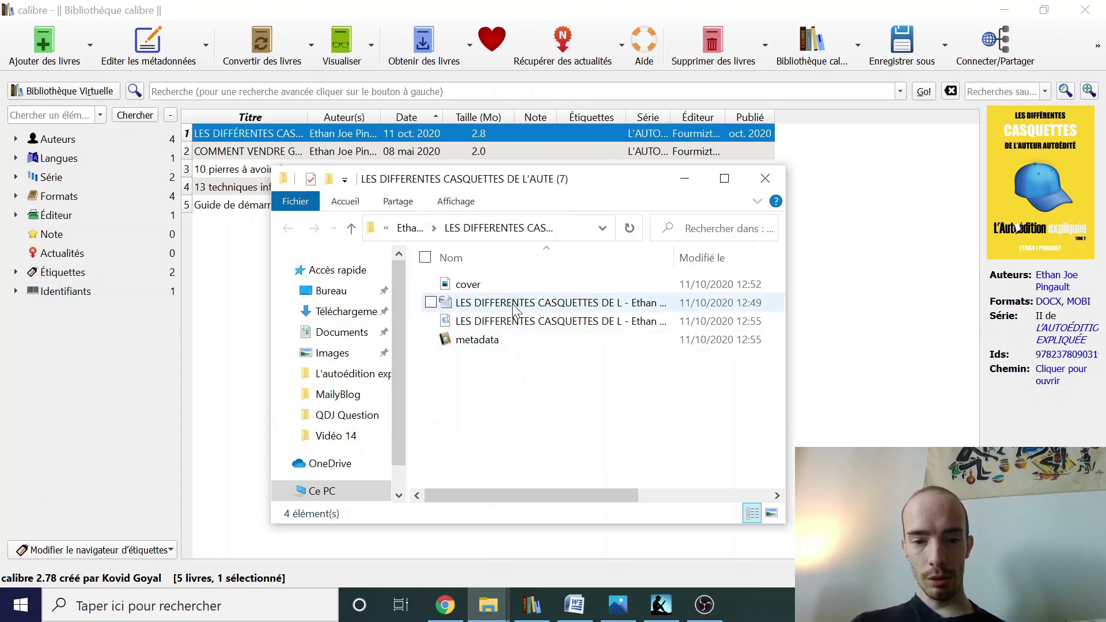
click(496, 291)
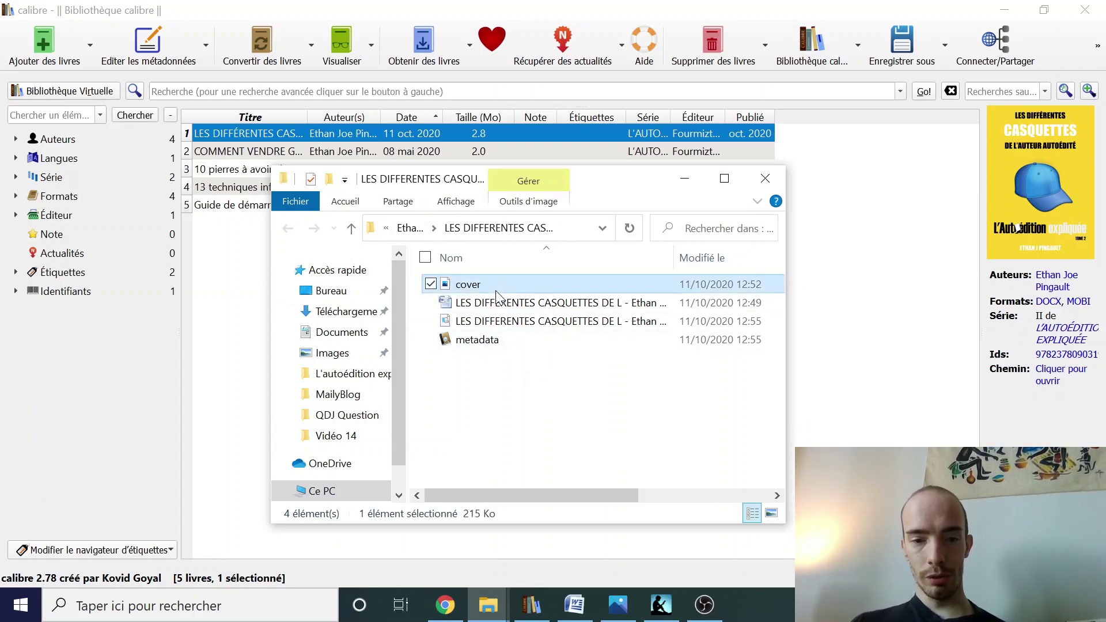
click(487, 343)
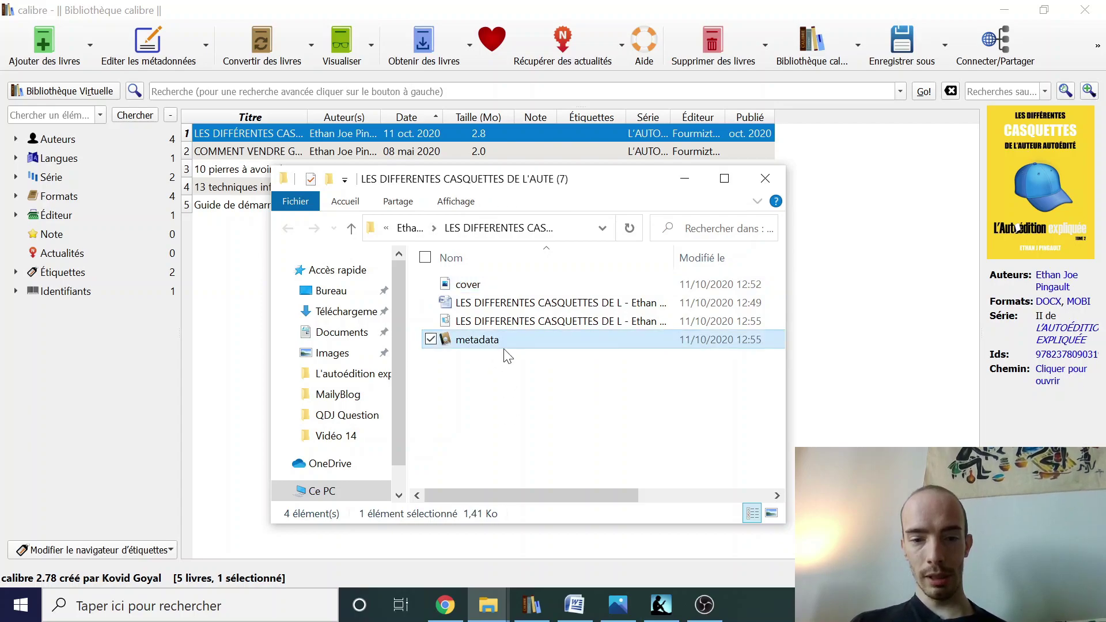
click(507, 311)
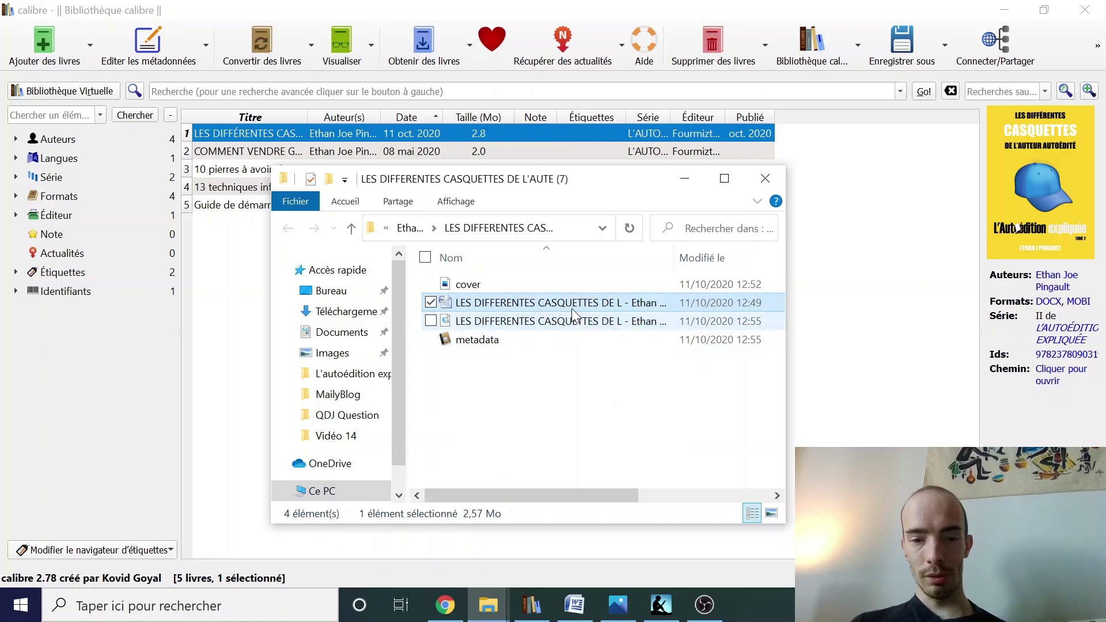
click(506, 322)
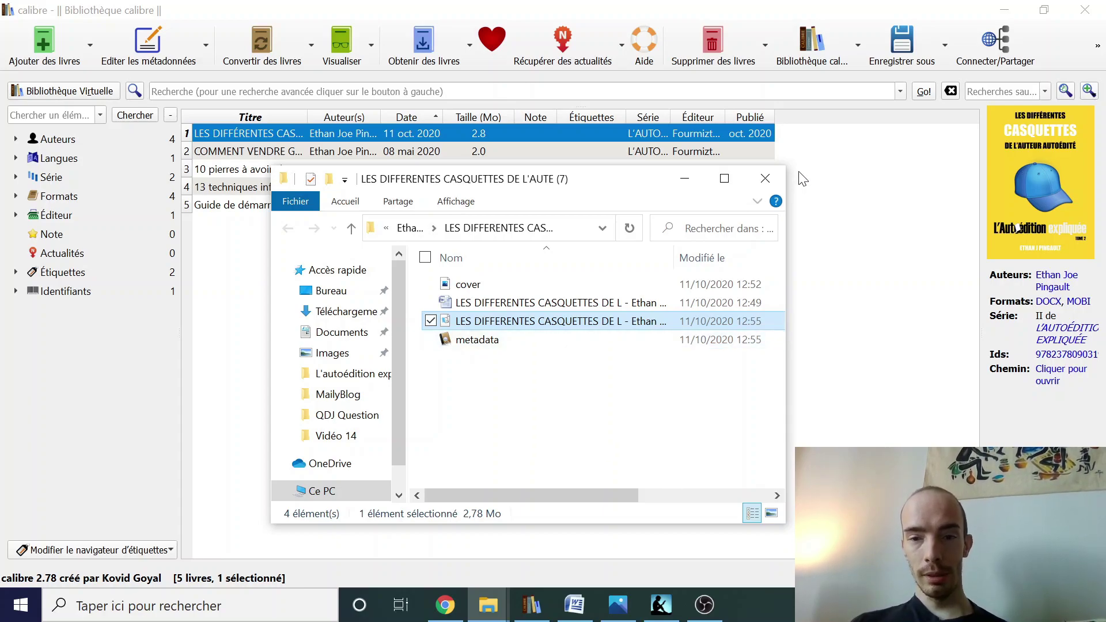
click(765, 179)
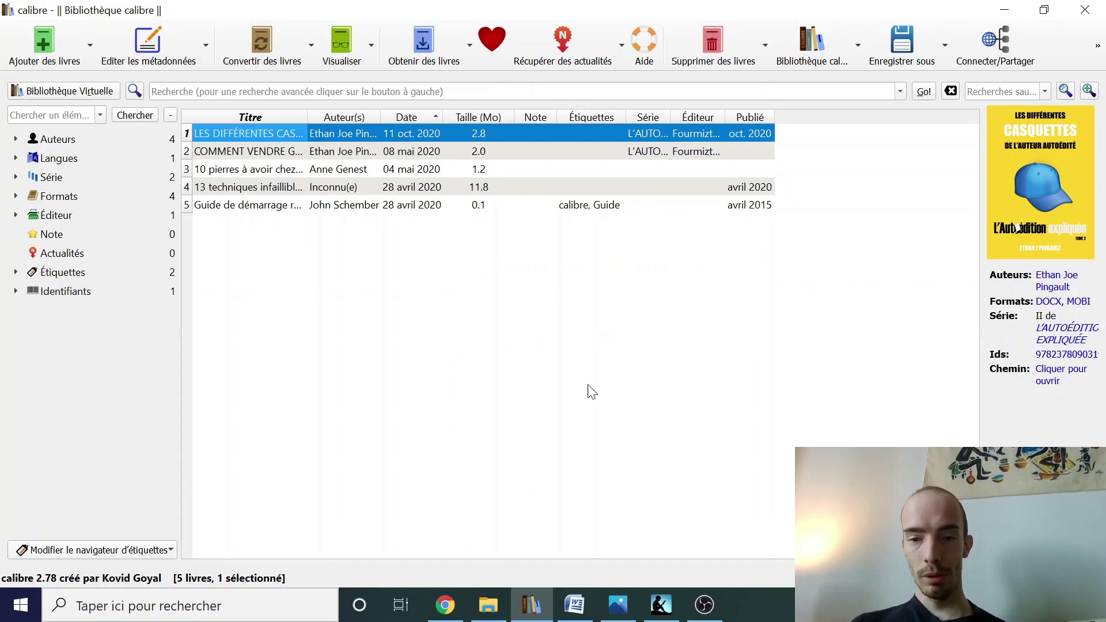
Step: Preview the converted MOBI in the calibre e-book viewer, checking the cover, title page, chapter headings and images, and close it
key(v)
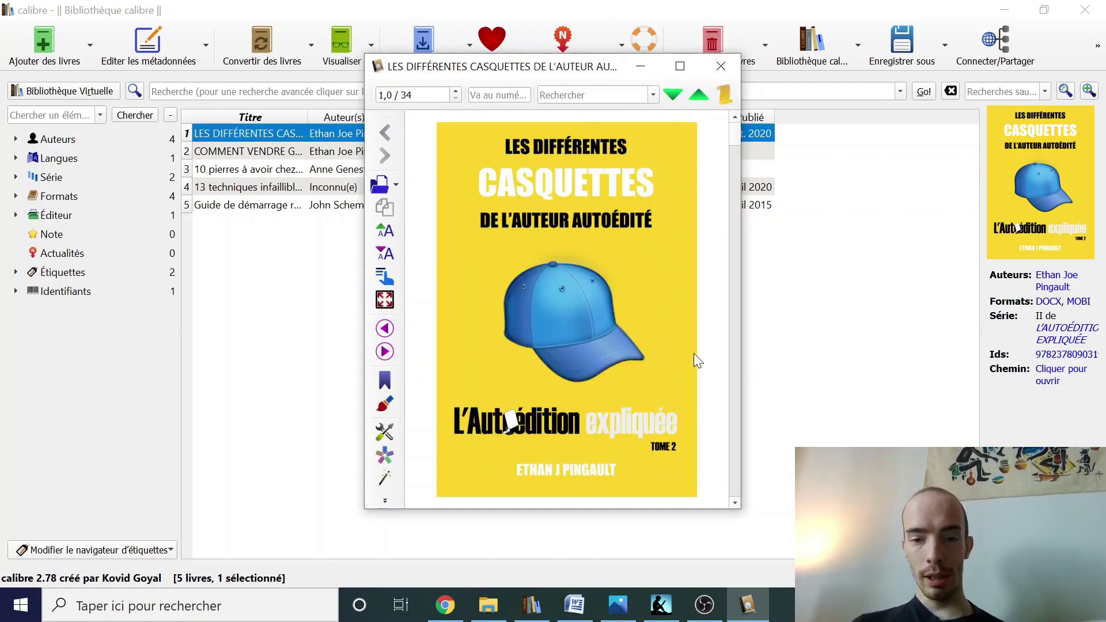
scroll(676, 313, down, 1)
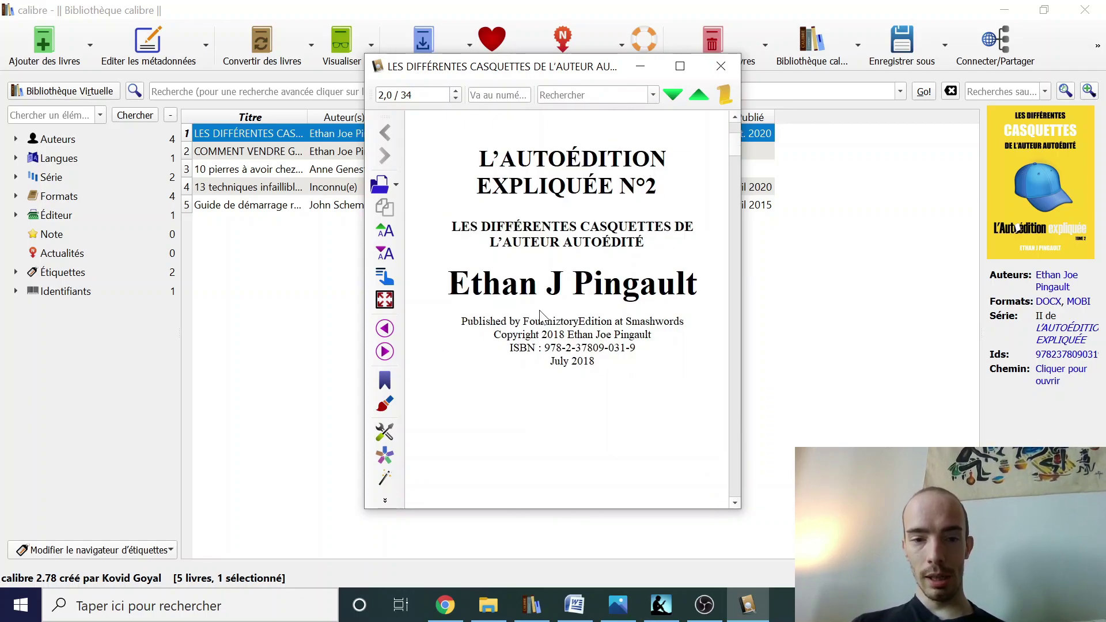
scroll(542, 317, down, 1)
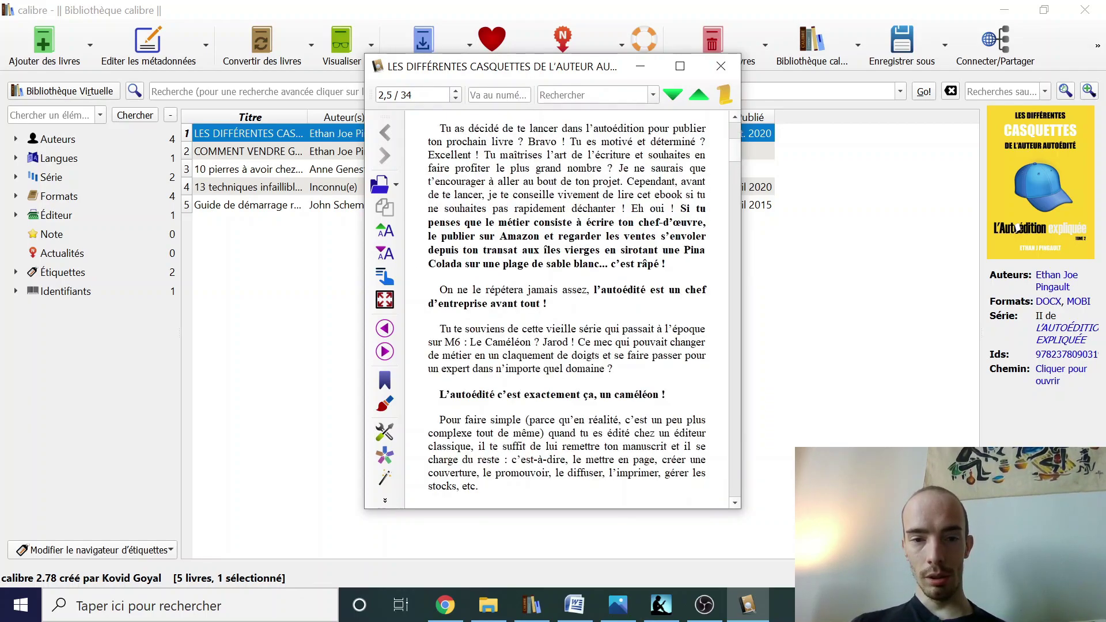
scroll(532, 276, down, 3)
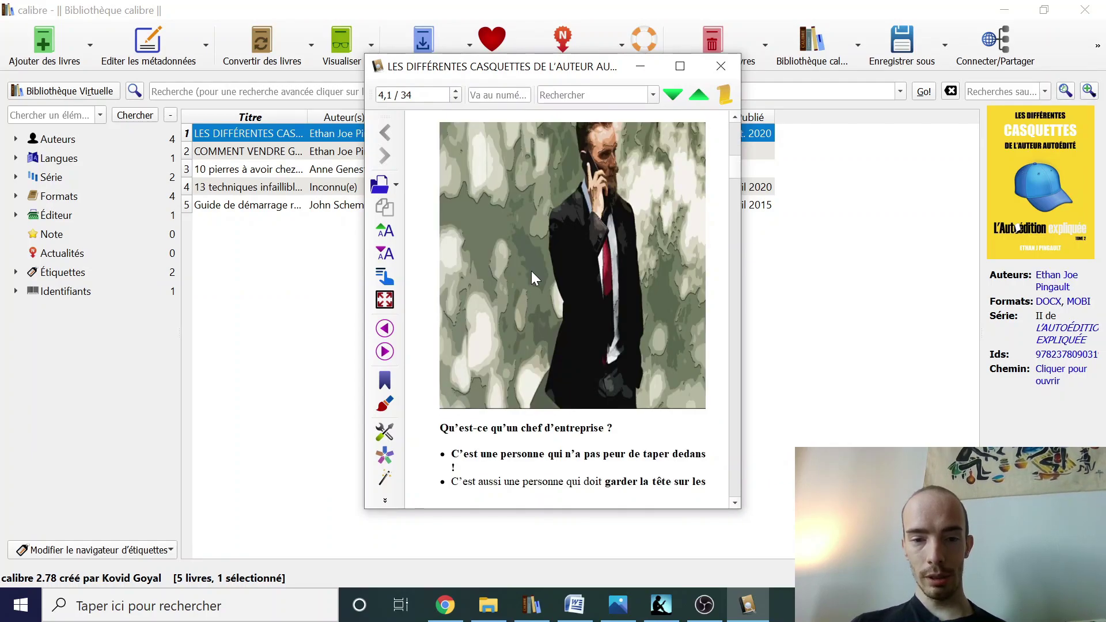
drag(743, 224, 965, 230)
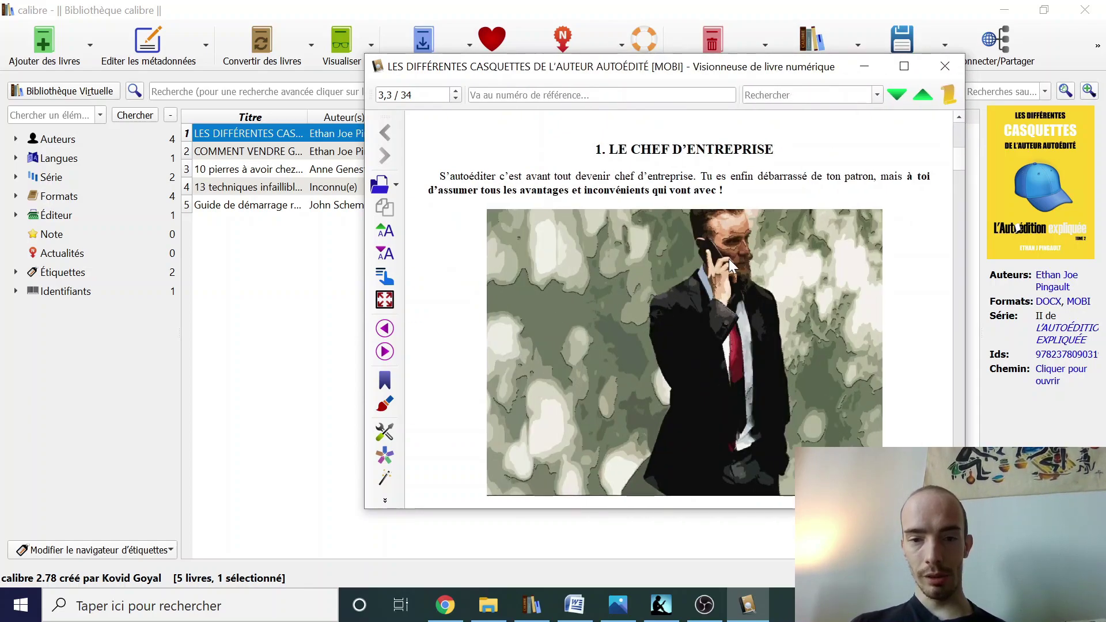
scroll(728, 259, down, 1)
scroll(731, 257, down, 2)
scroll(734, 255, up, 1)
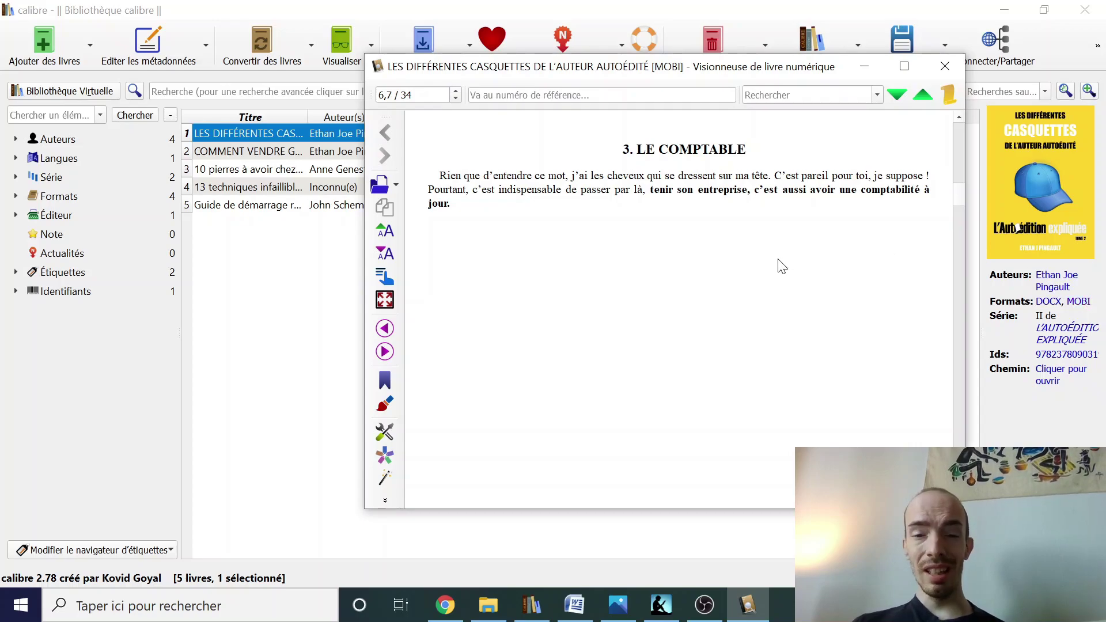
click(937, 75)
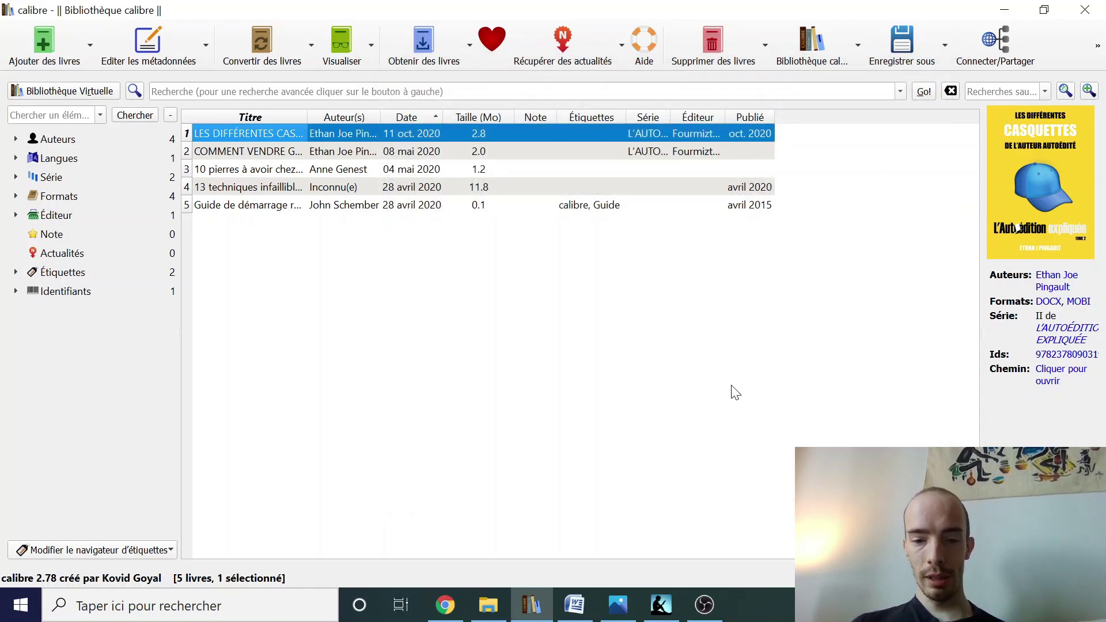
click(727, 394)
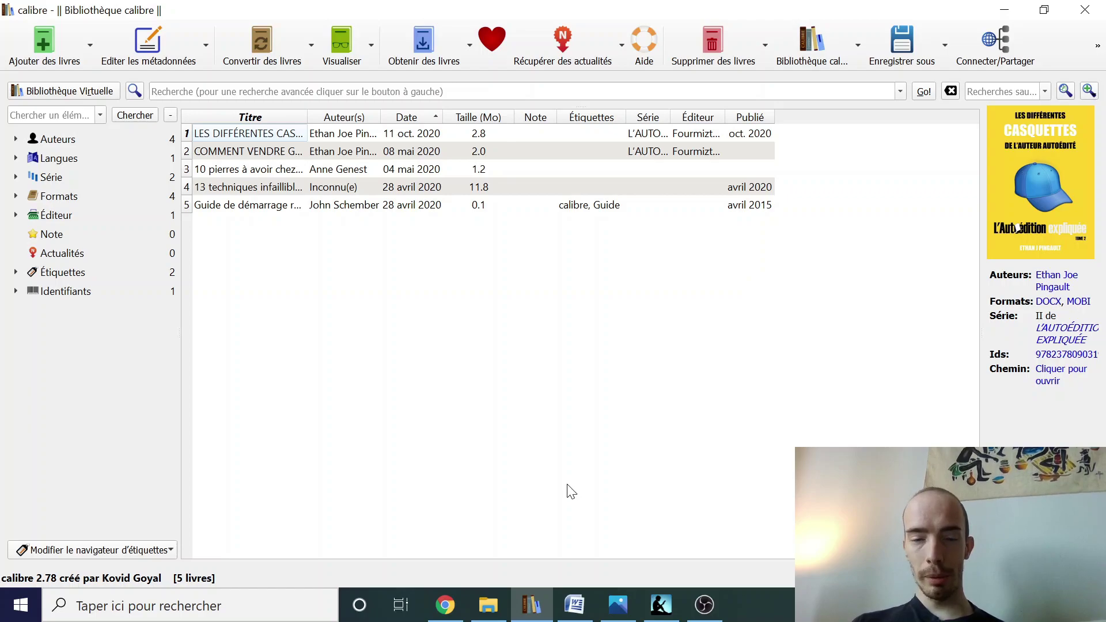
Step: Switch to Chrome and open the Amazon KDP Kindle Previewer page from the search results to view its download options
click(446, 605)
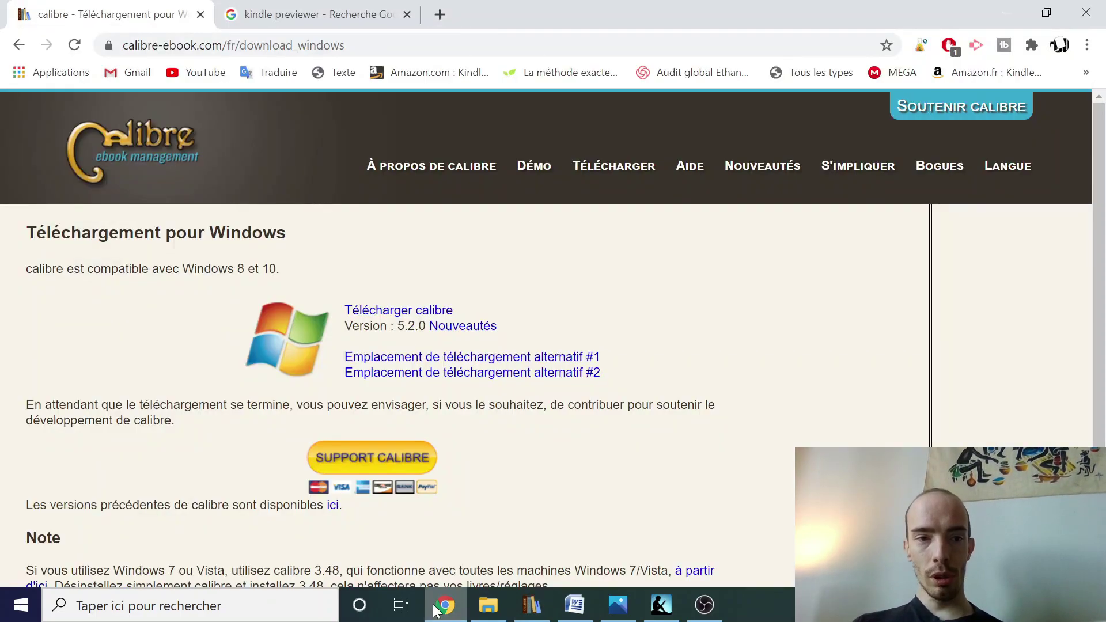
click(304, 15)
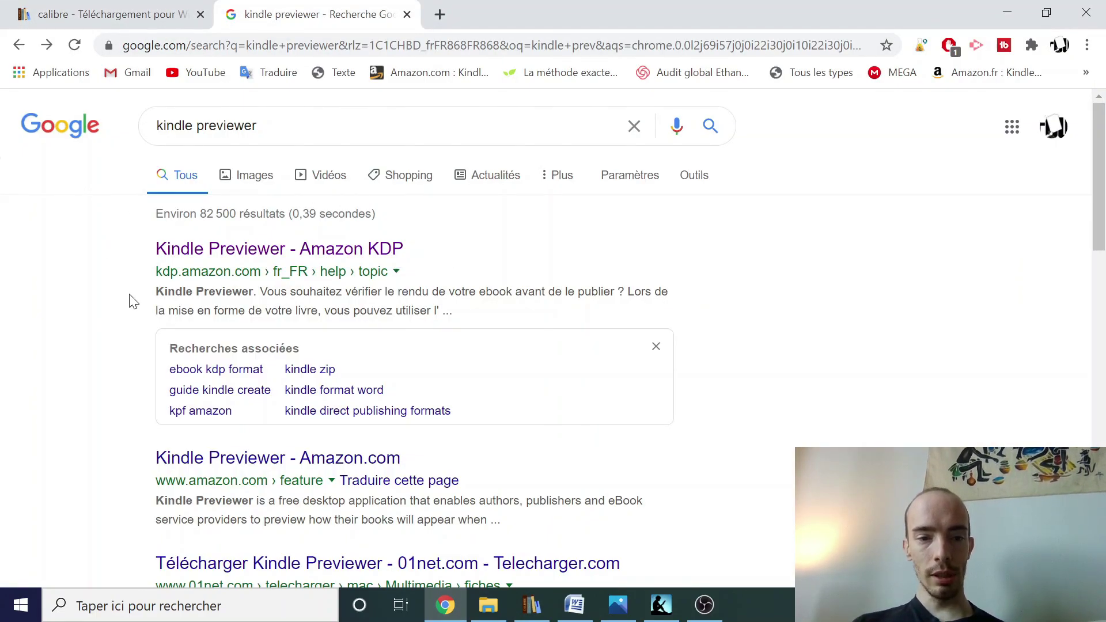
click(173, 249)
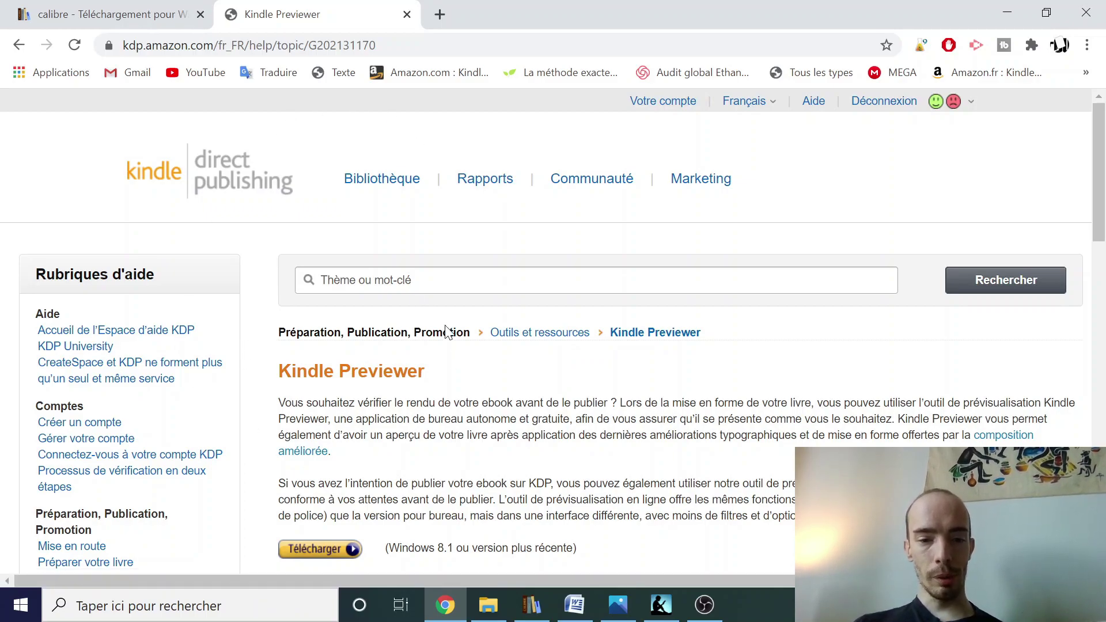
scroll(553, 332, down, 1)
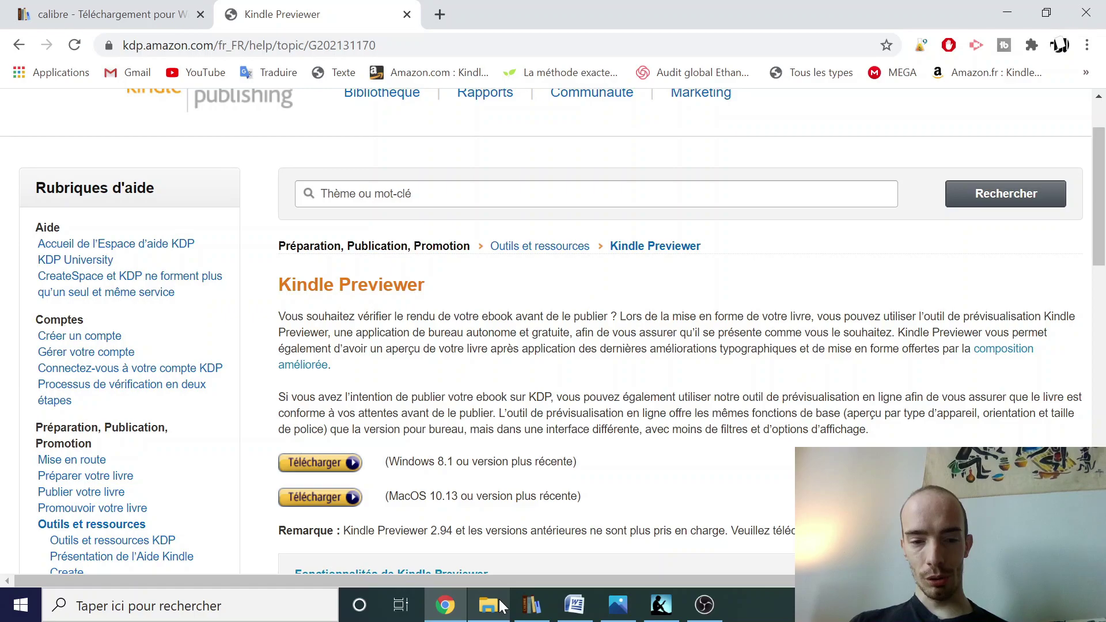
Step: Switch back to calibre and open the folder containing the converted book's files
mouse_move(502, 606)
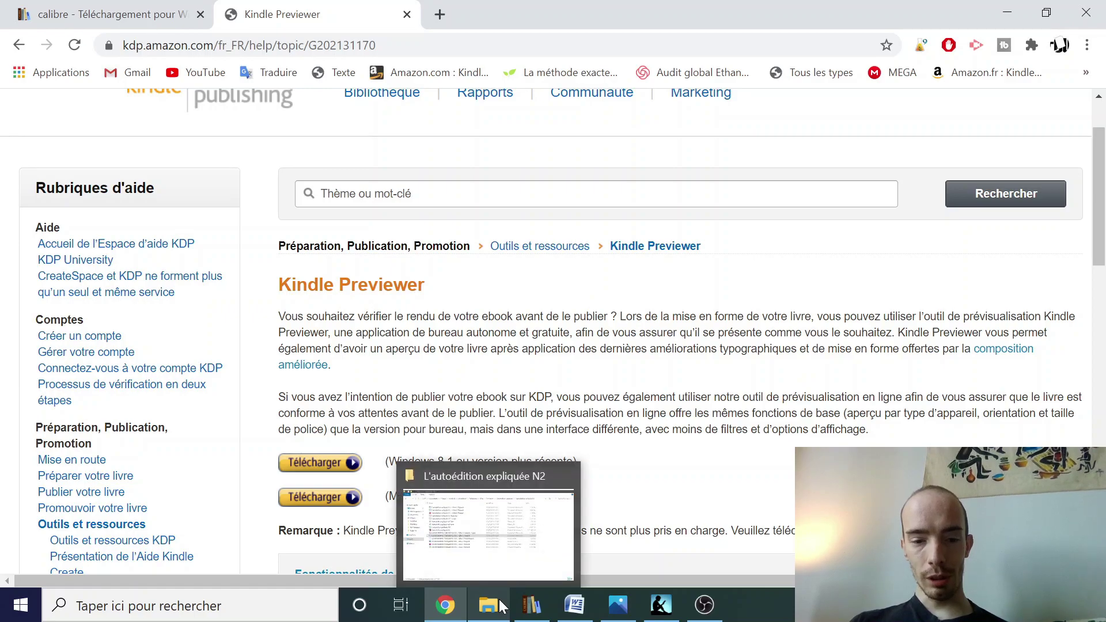
click(528, 609)
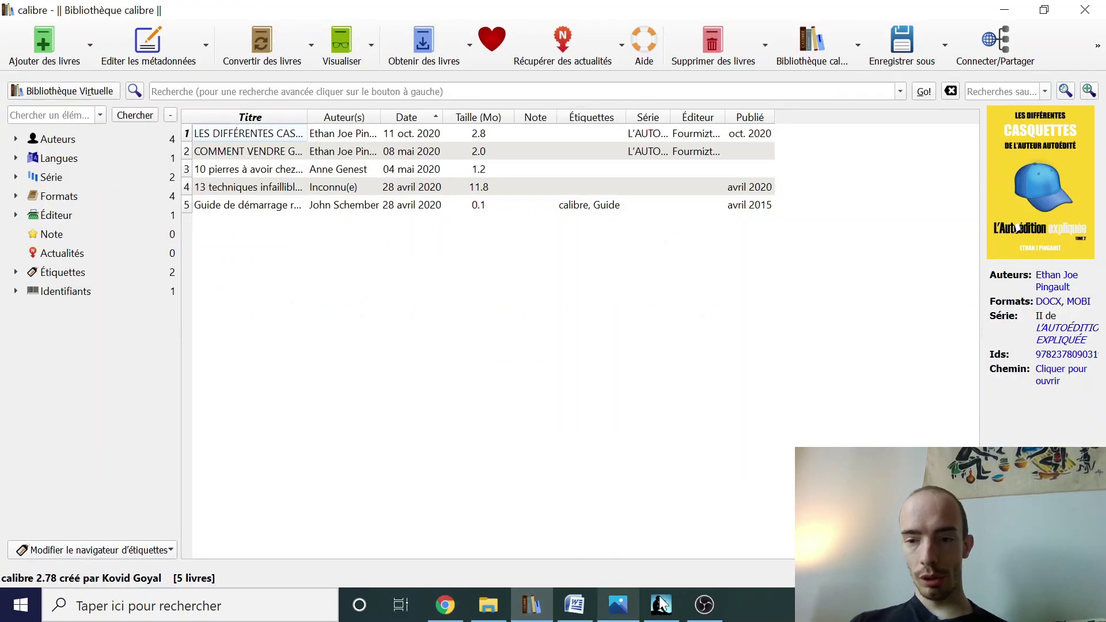
click(1081, 372)
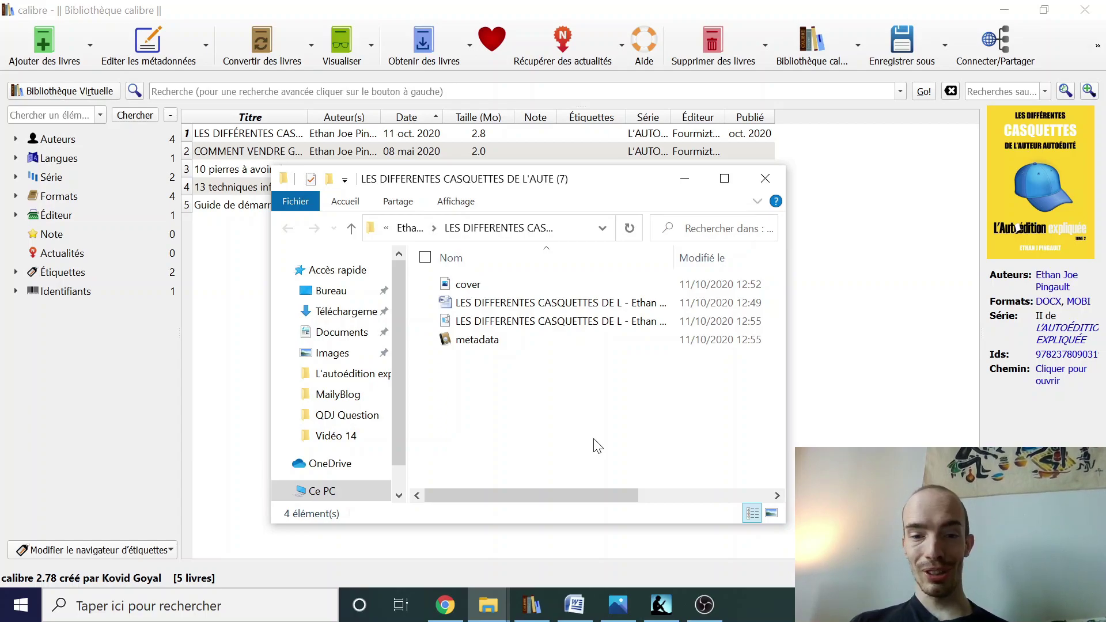
Step: Open the book's MOBI file with Kindle Previewer 3, dismissing the enhanced typesetting warning and the new version offer
click(520, 324)
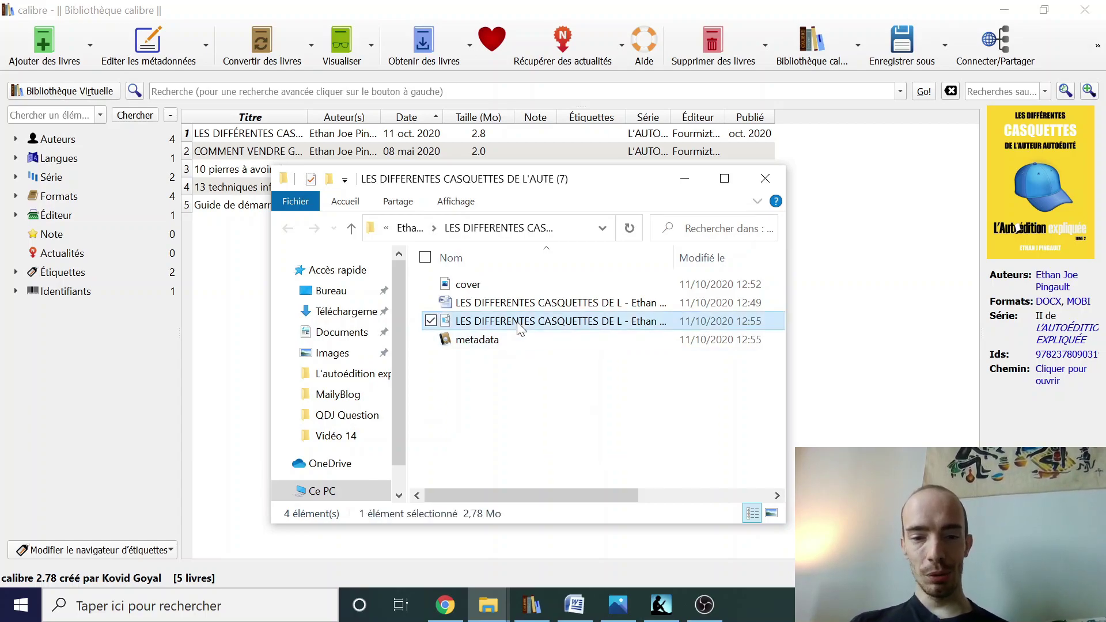
right_click(519, 324)
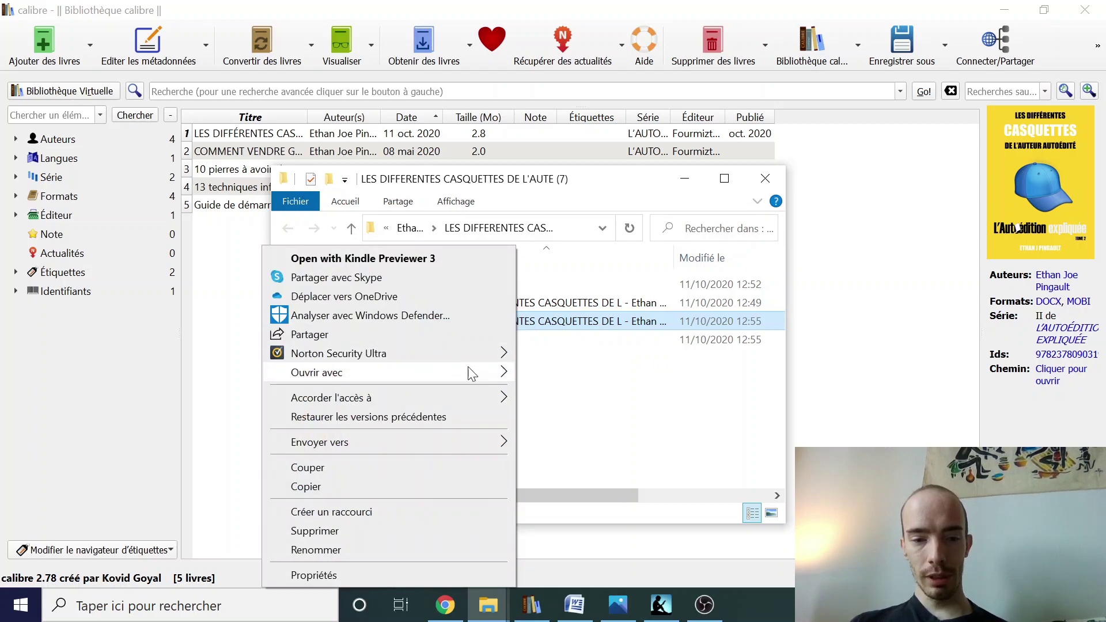
mouse_move(471, 373)
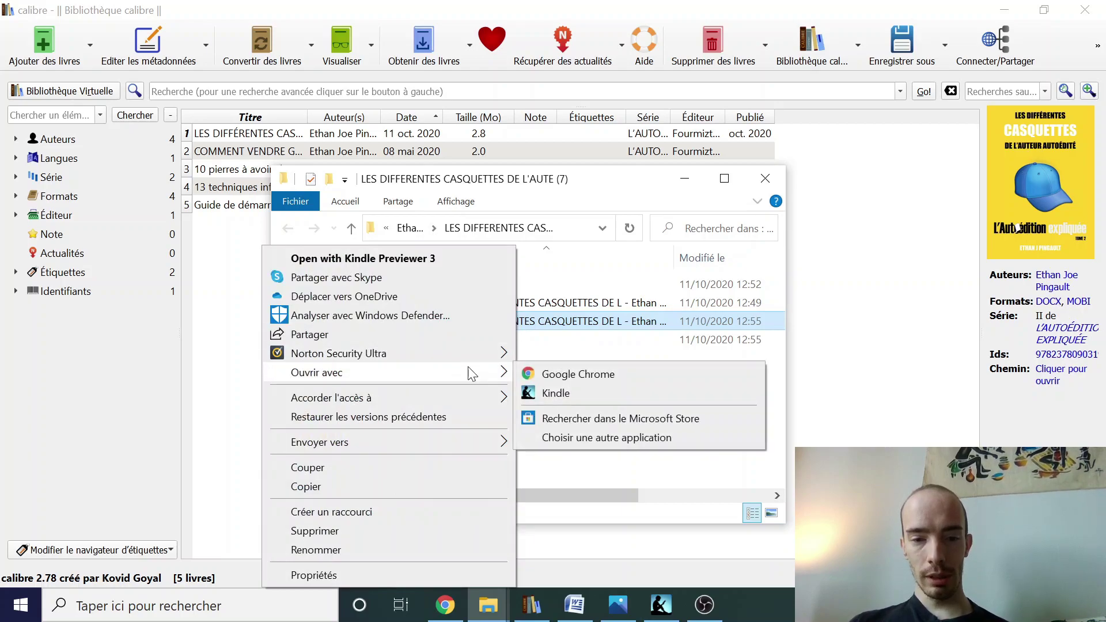
click(598, 439)
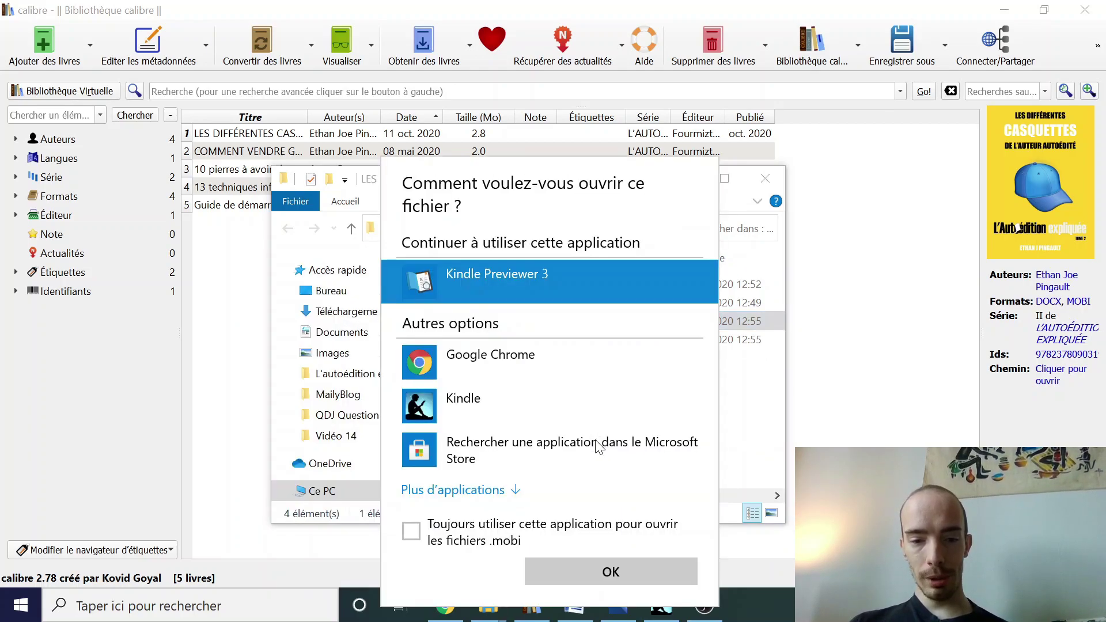
scroll(552, 398, down, 1)
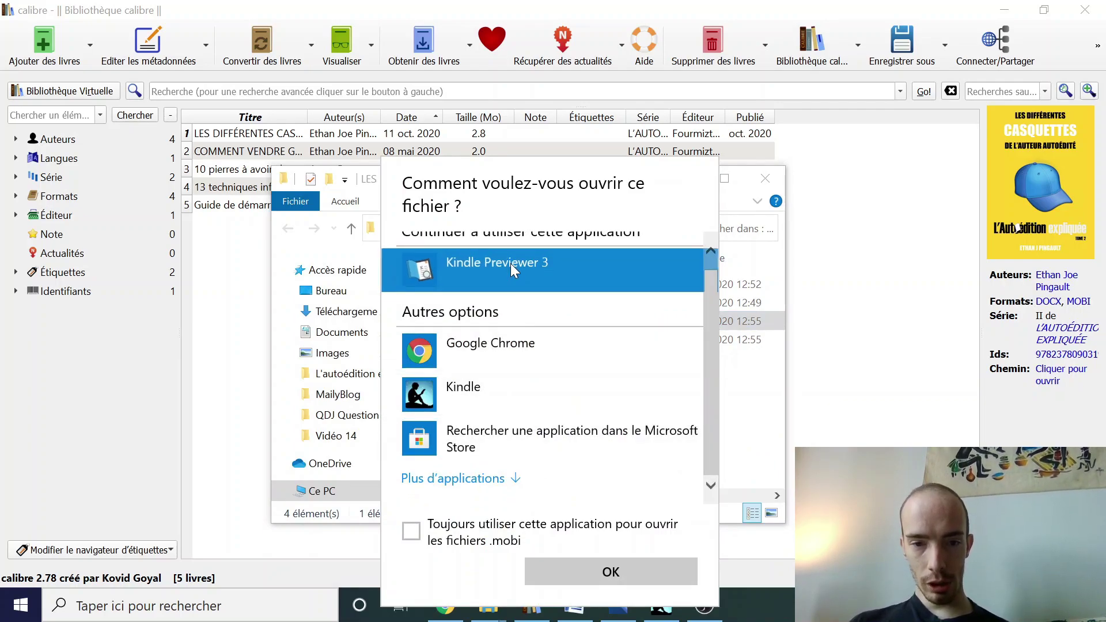
click(649, 582)
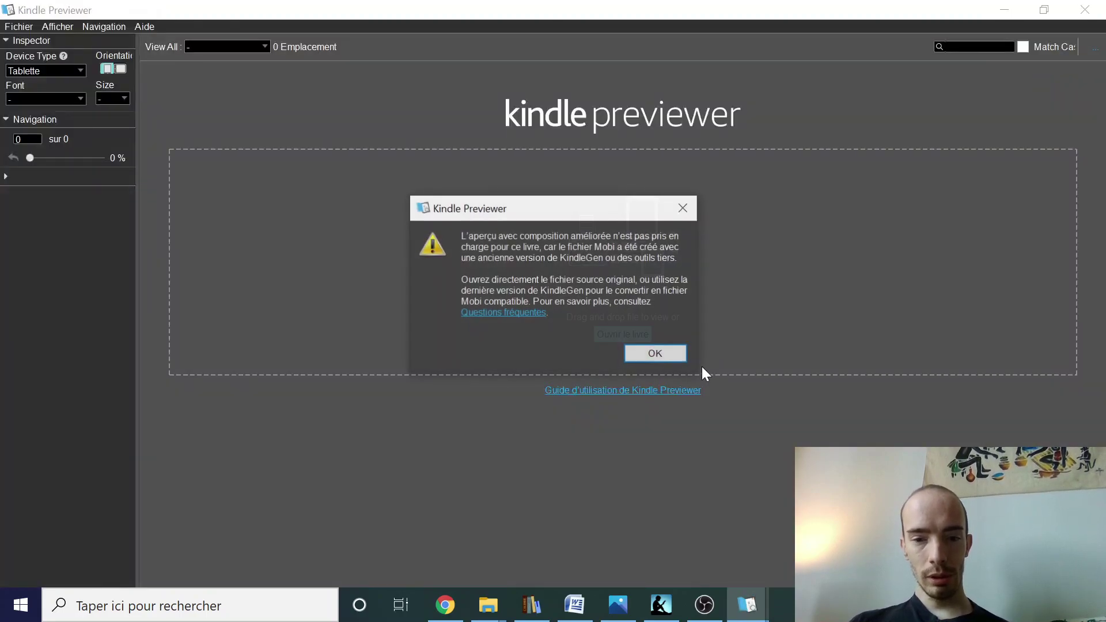
click(661, 348)
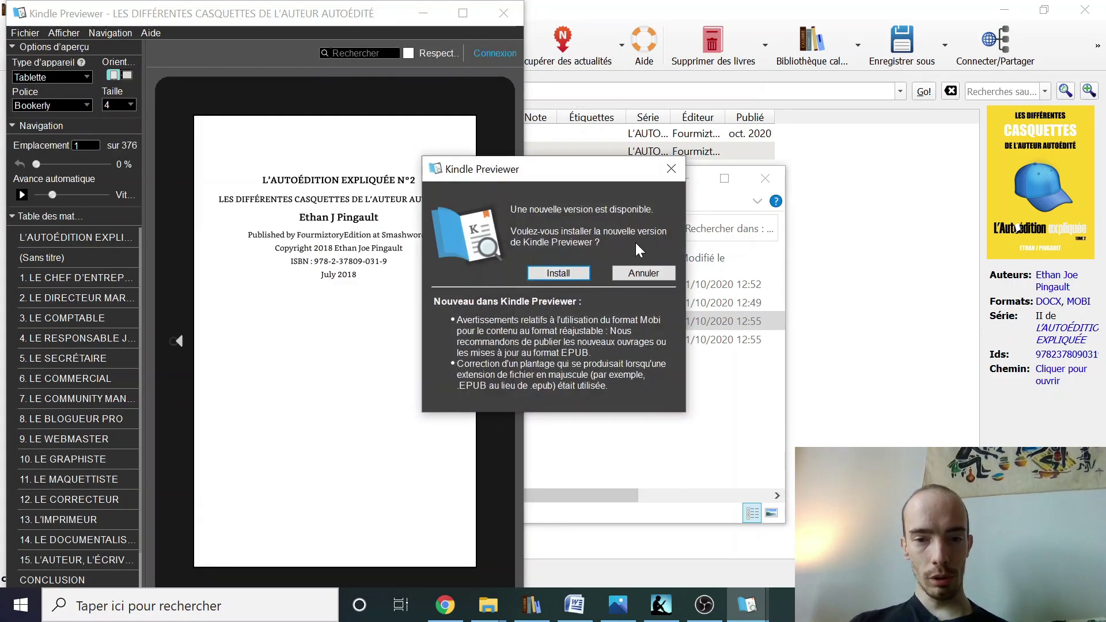
click(670, 170)
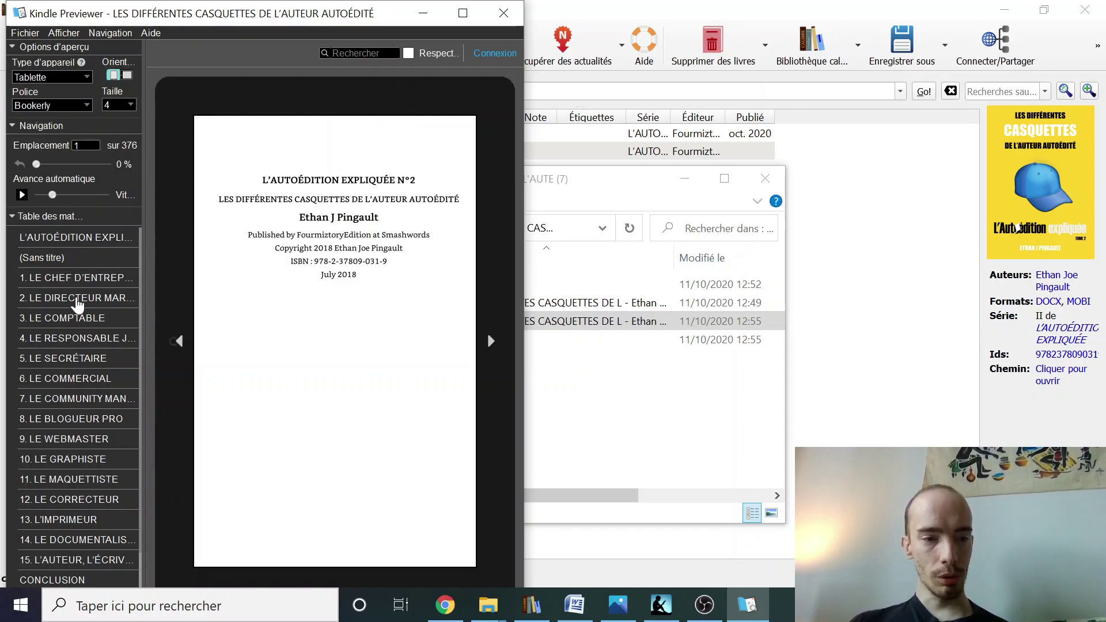
Step: Check chapters 1, 3, 11 and 15 through the table of contents, examining their headings, images and text layout
click(76, 284)
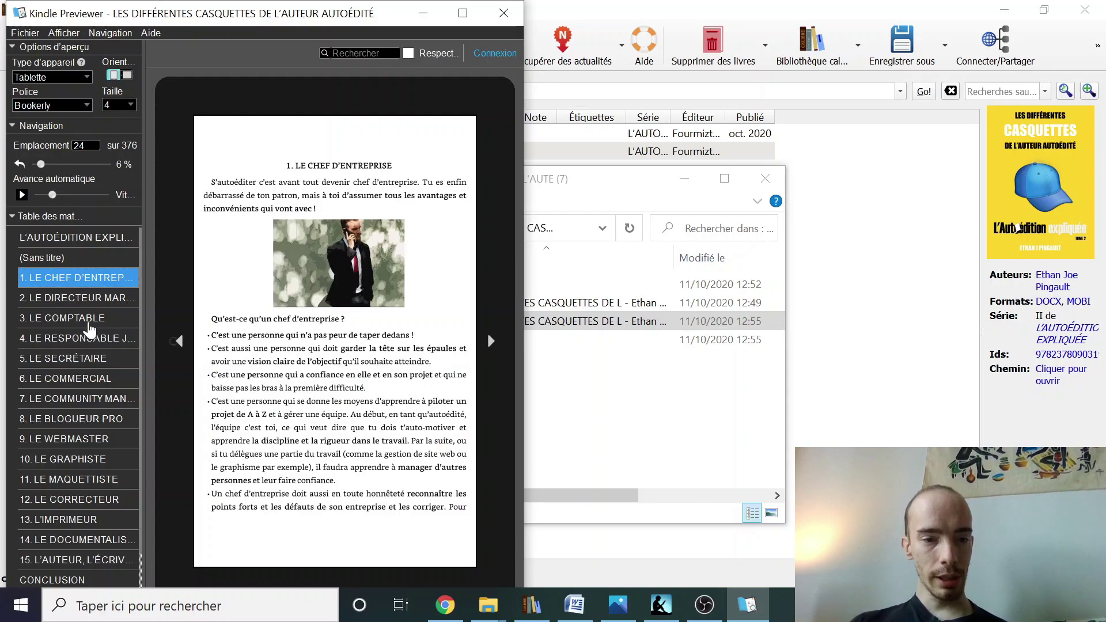
click(86, 322)
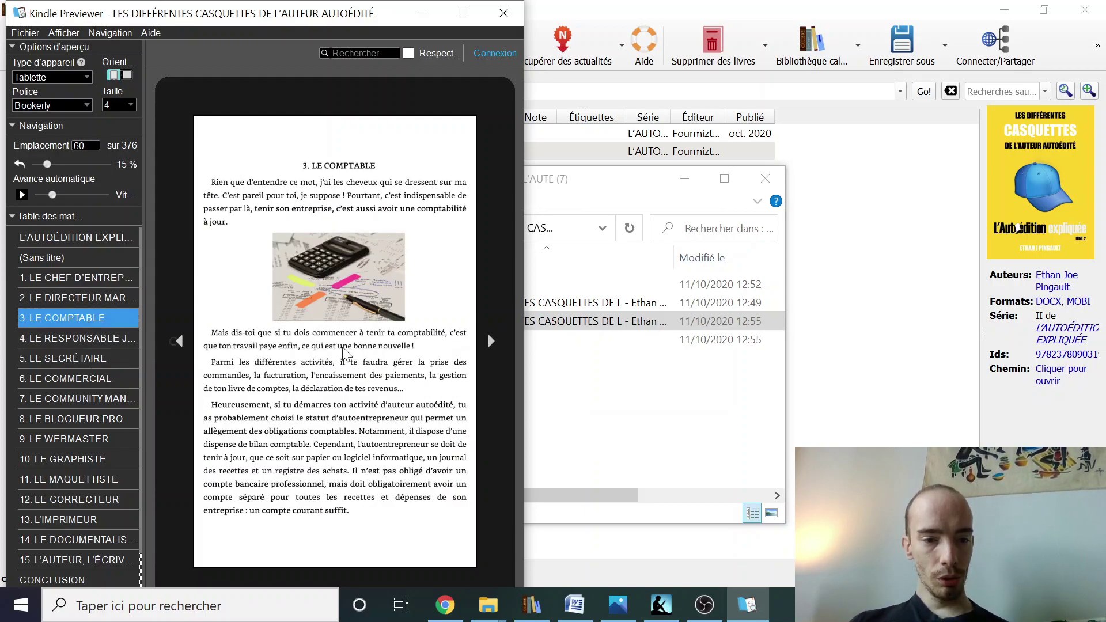
click(69, 484)
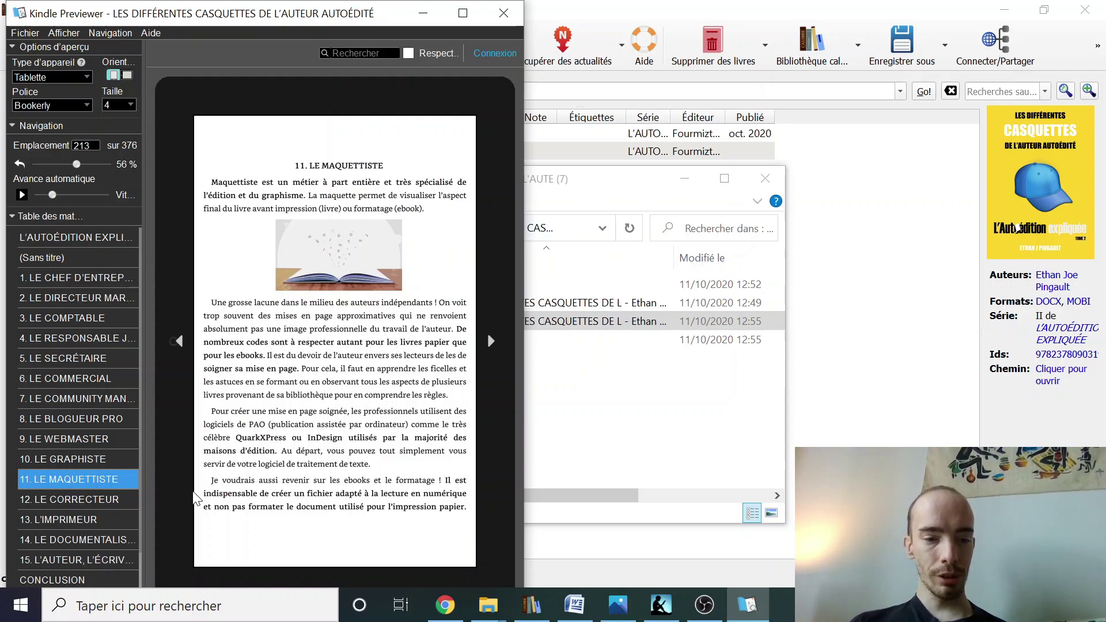
click(57, 564)
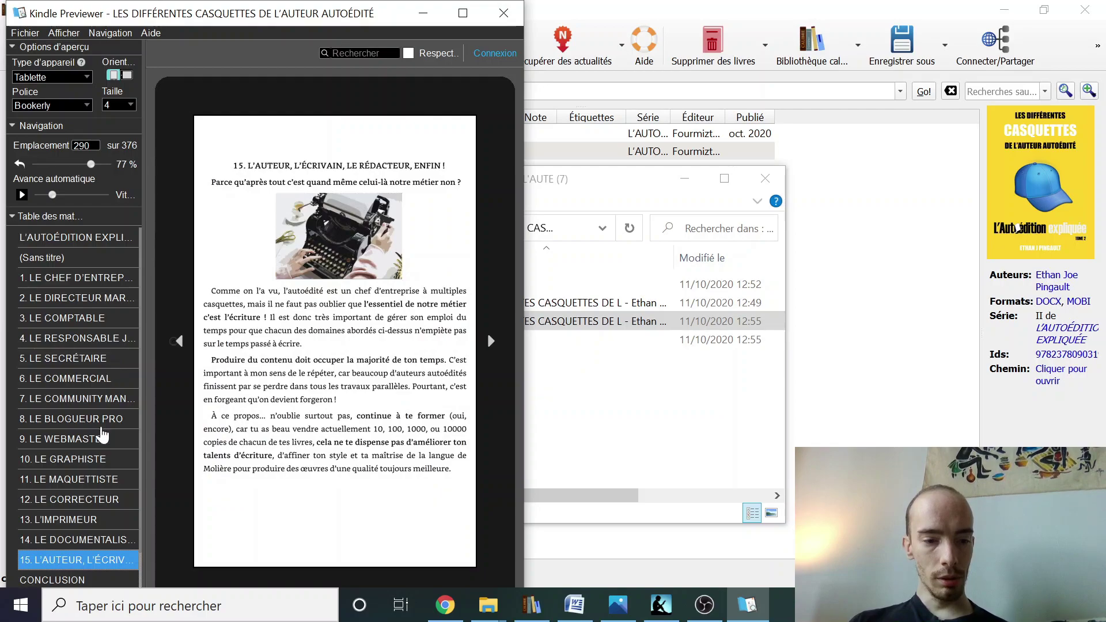
scroll(102, 428, down, 1)
scroll(103, 430, up, 1)
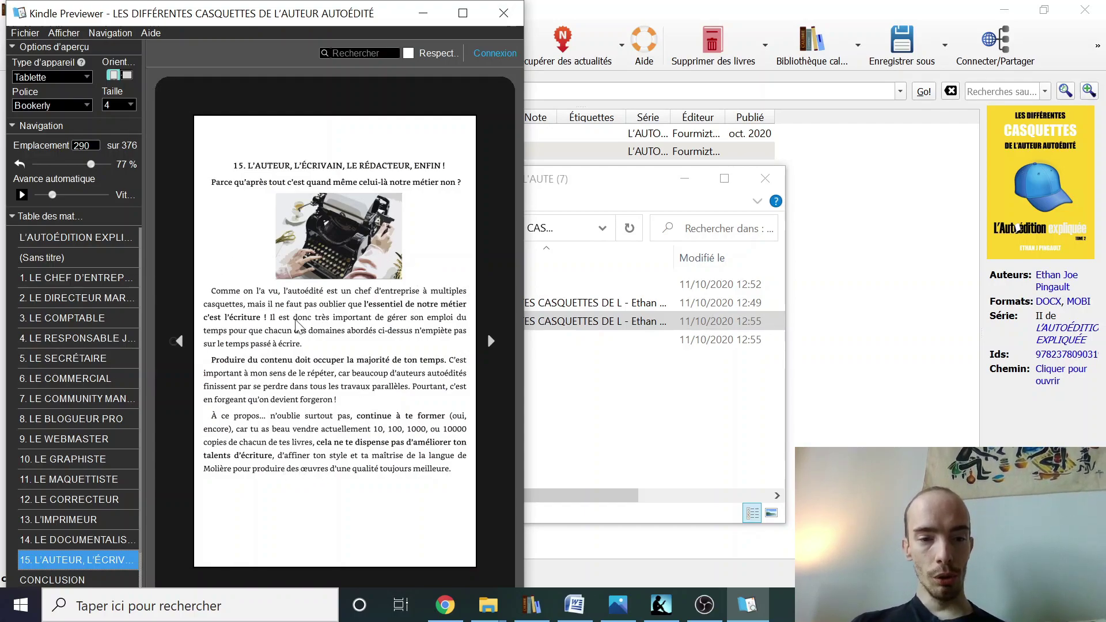
Step: Preview the book at font size 9 and page forward from chapter 15 to the conclusion
click(128, 105)
click(113, 235)
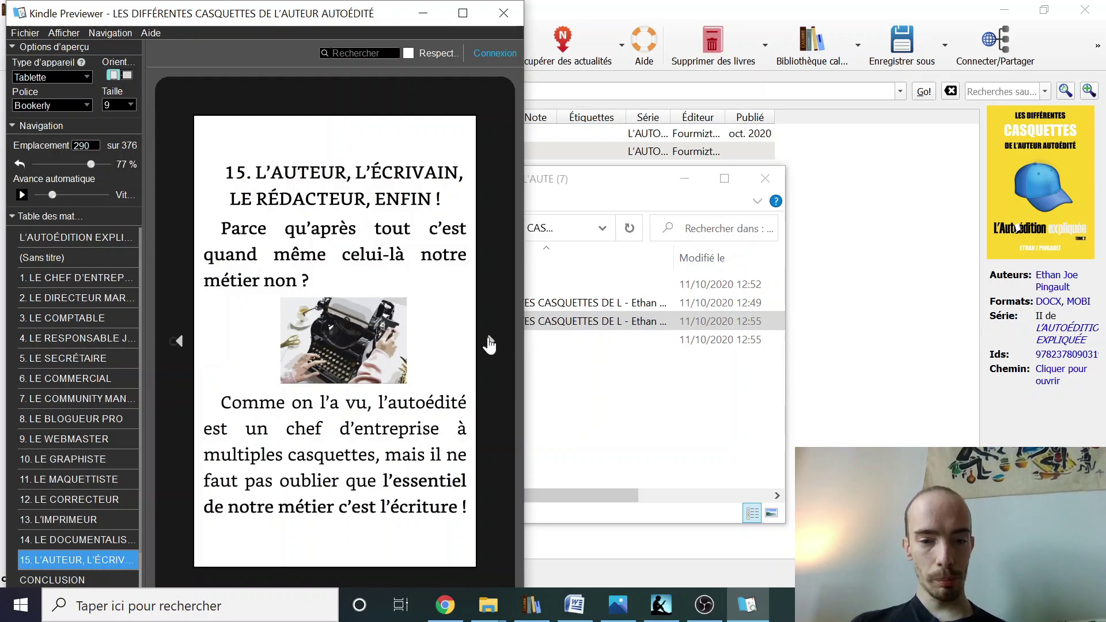
click(491, 344)
click(490, 344)
click(490, 344)
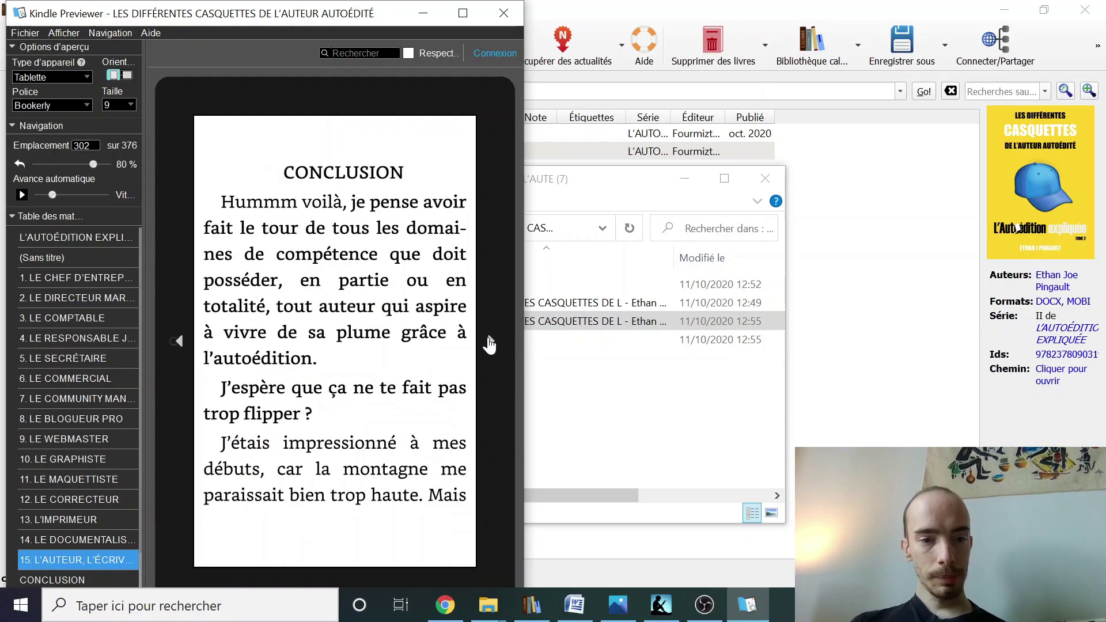
Step: Preview the conclusion in the Baskerville font with the tablet in landscape orientation
click(84, 106)
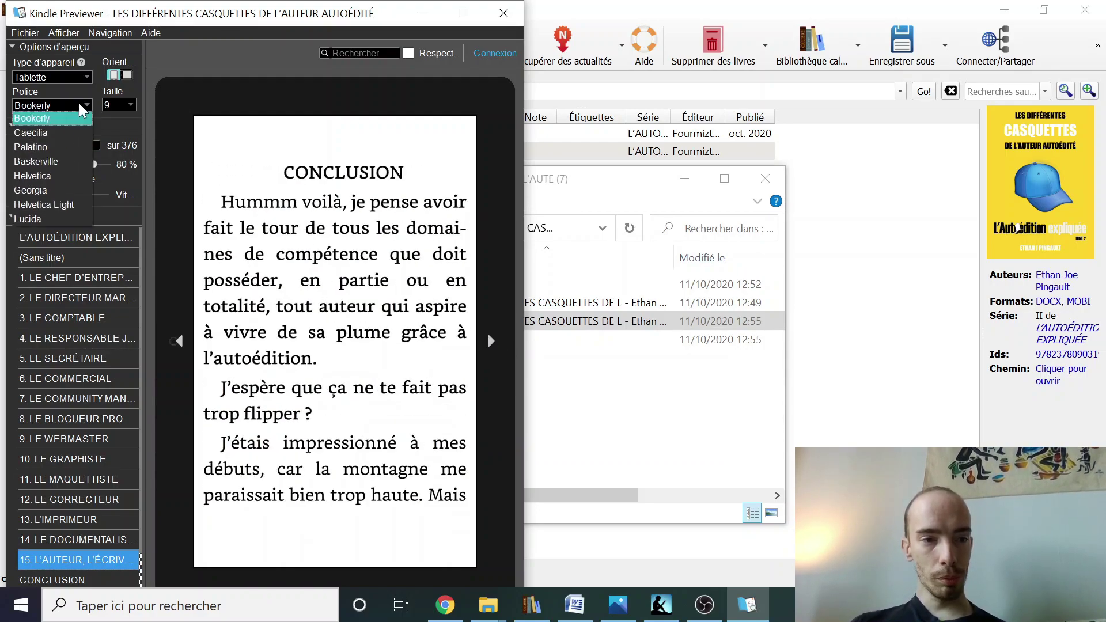
click(61, 165)
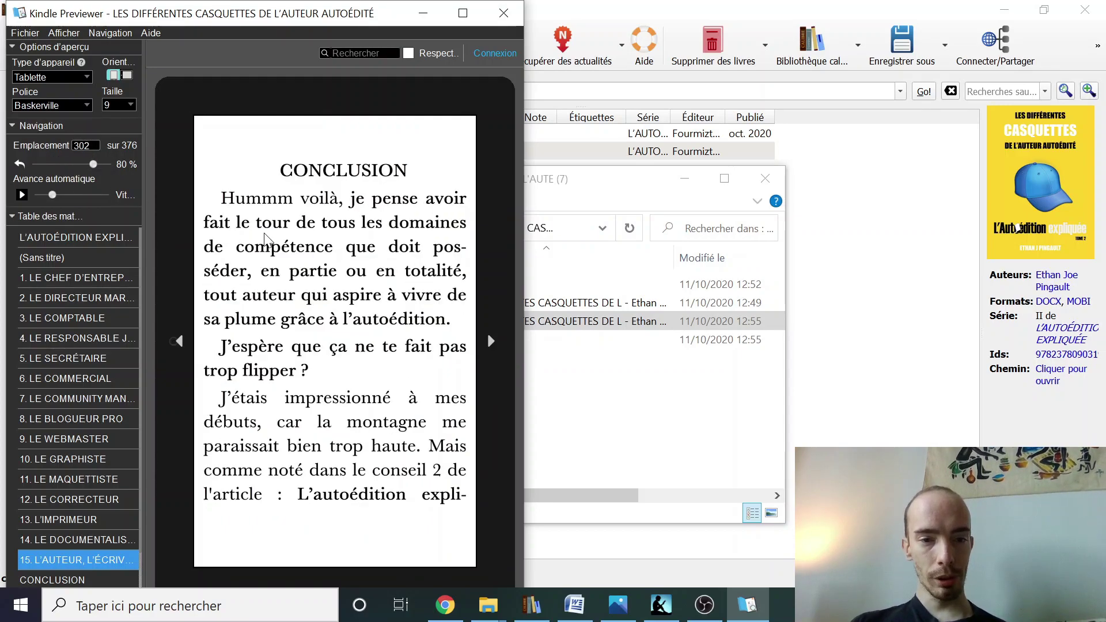
click(84, 106)
click(62, 180)
click(126, 75)
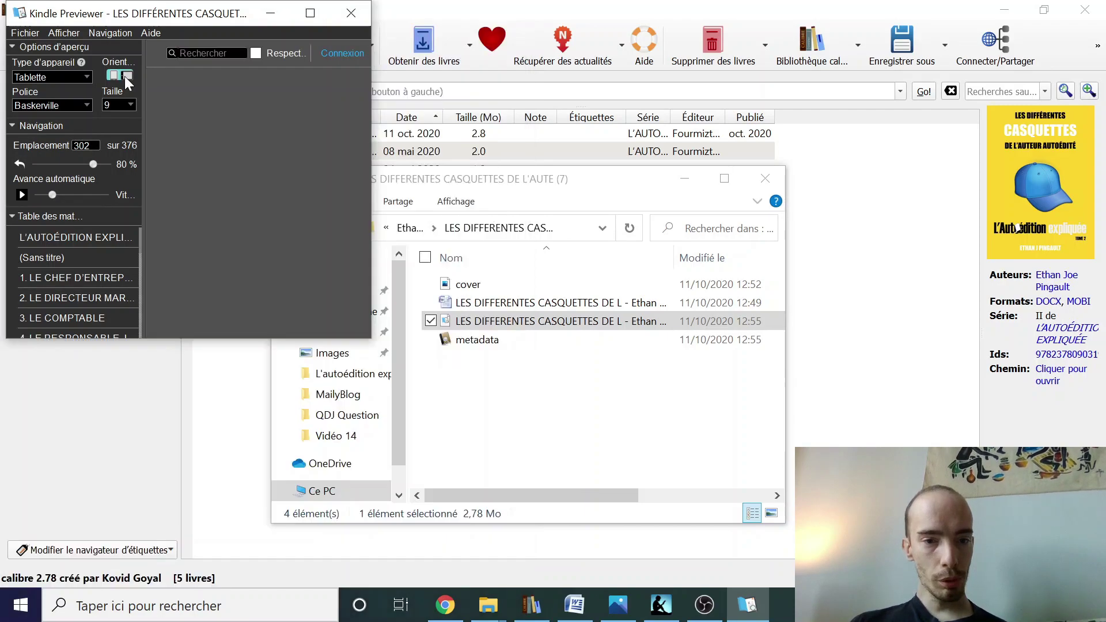
Step: Preview the conclusion on the Téléphone device type, page through its text, and close Kindle Previewer
click(81, 77)
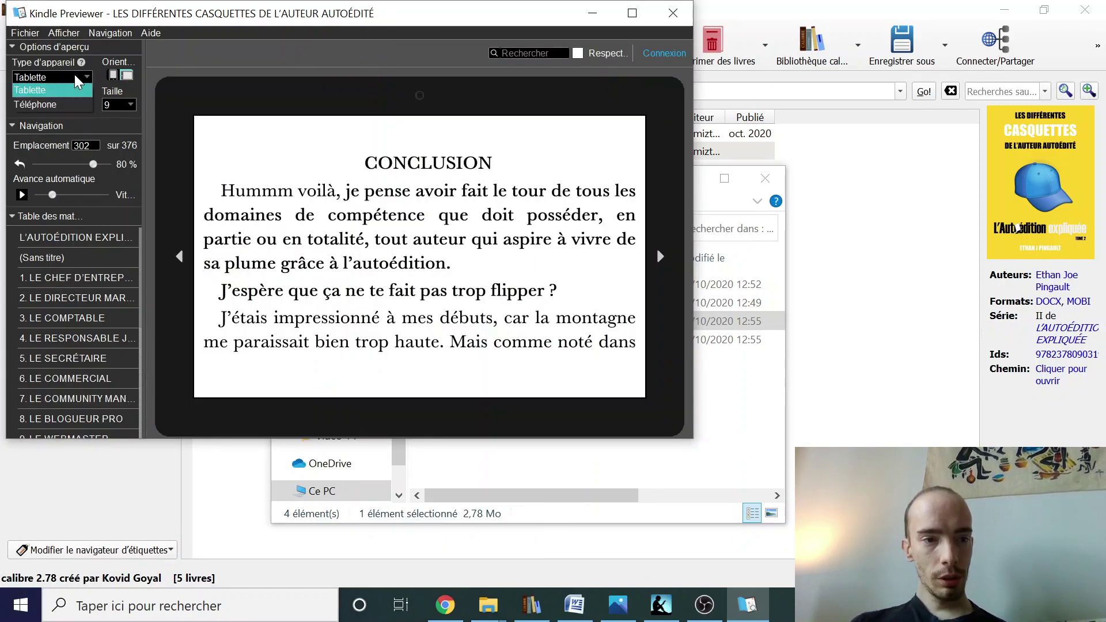
click(68, 102)
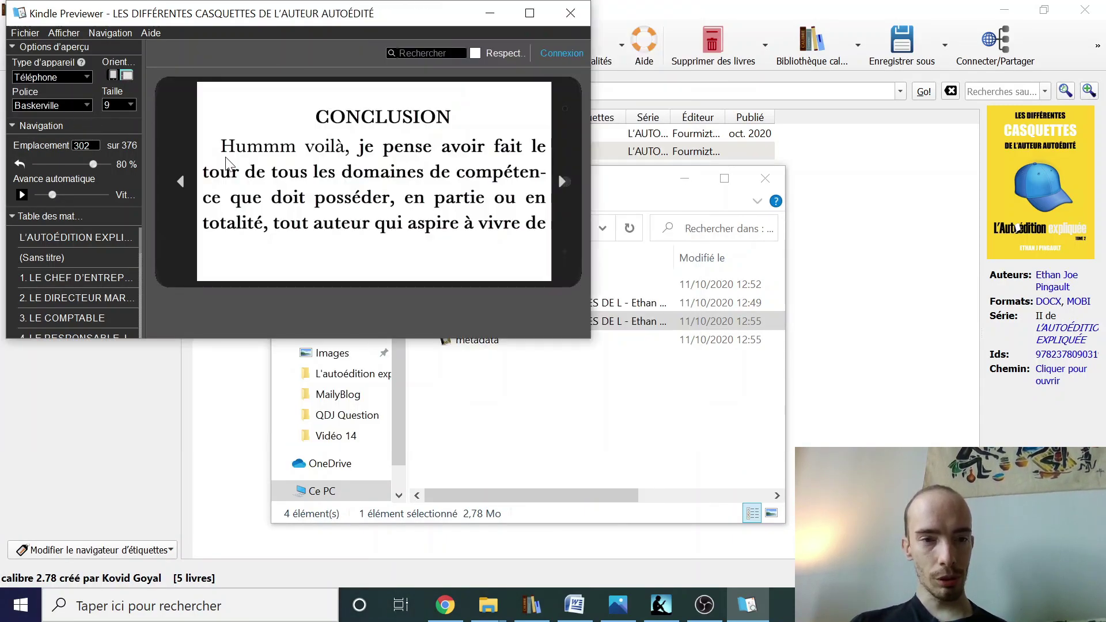
click(561, 182)
click(562, 182)
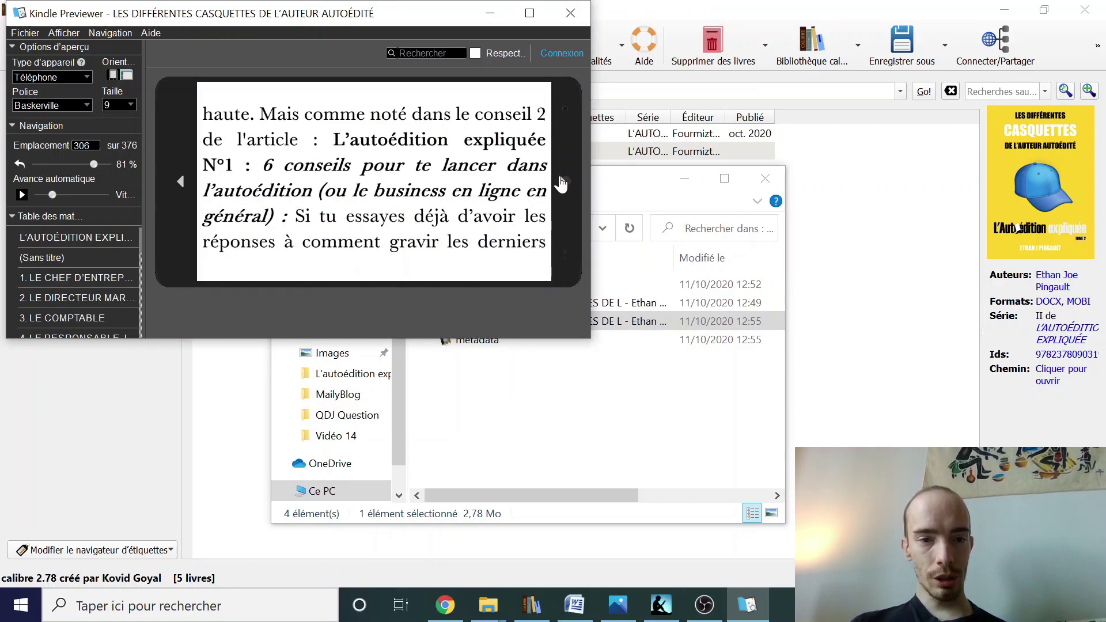
click(562, 182)
click(562, 182)
click(561, 182)
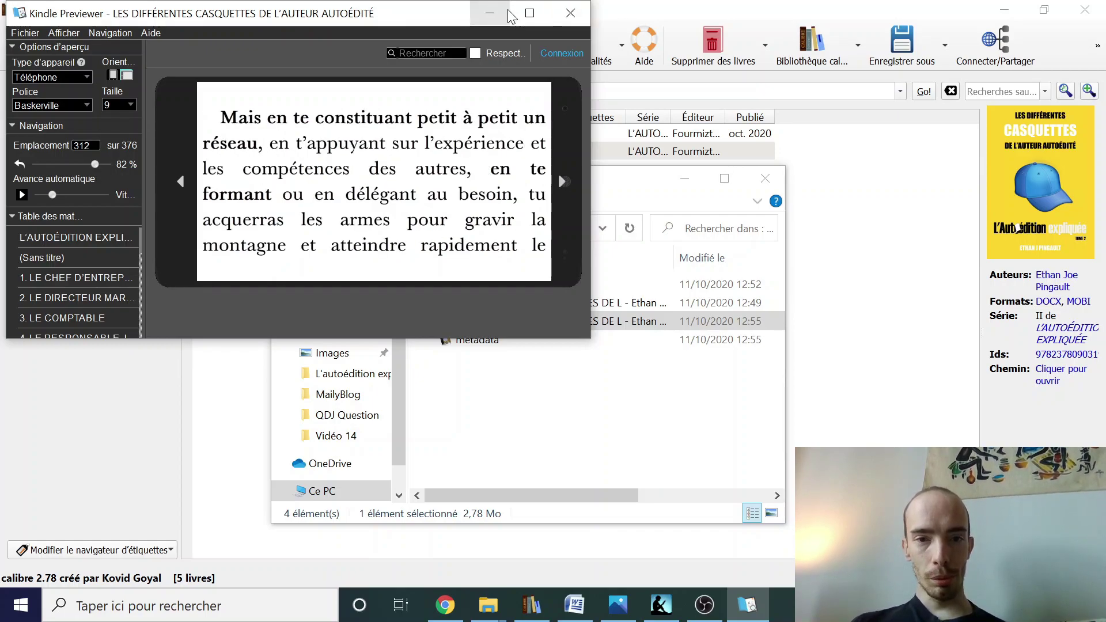
click(569, 13)
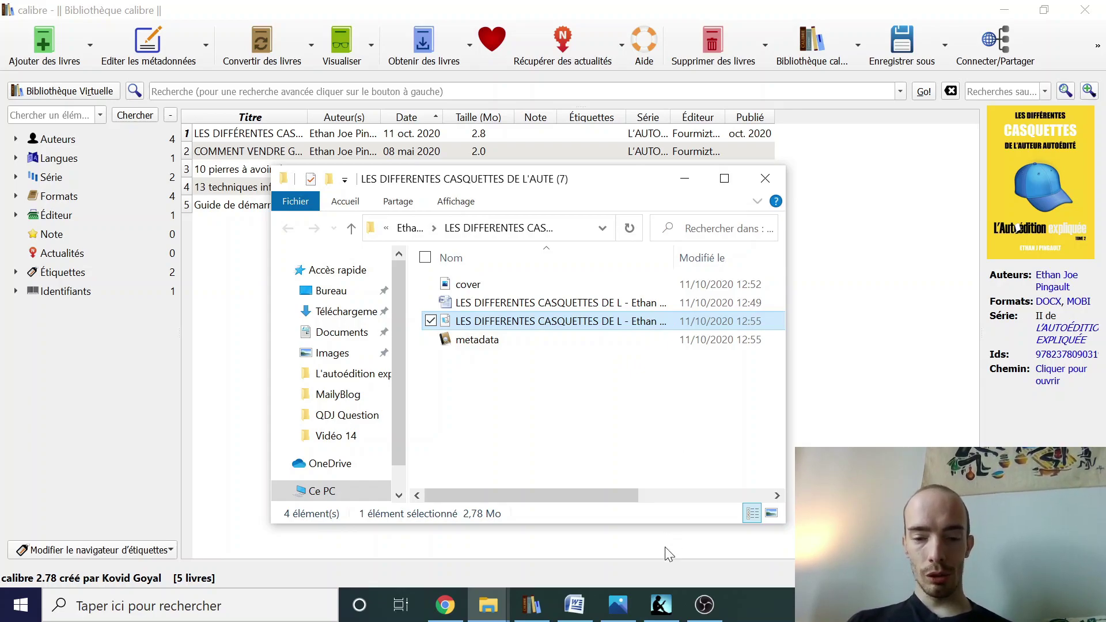
Step: Switch to Kindle for PC, where the published edition of the book is open, and page back to its cover
click(667, 615)
click(901, 313)
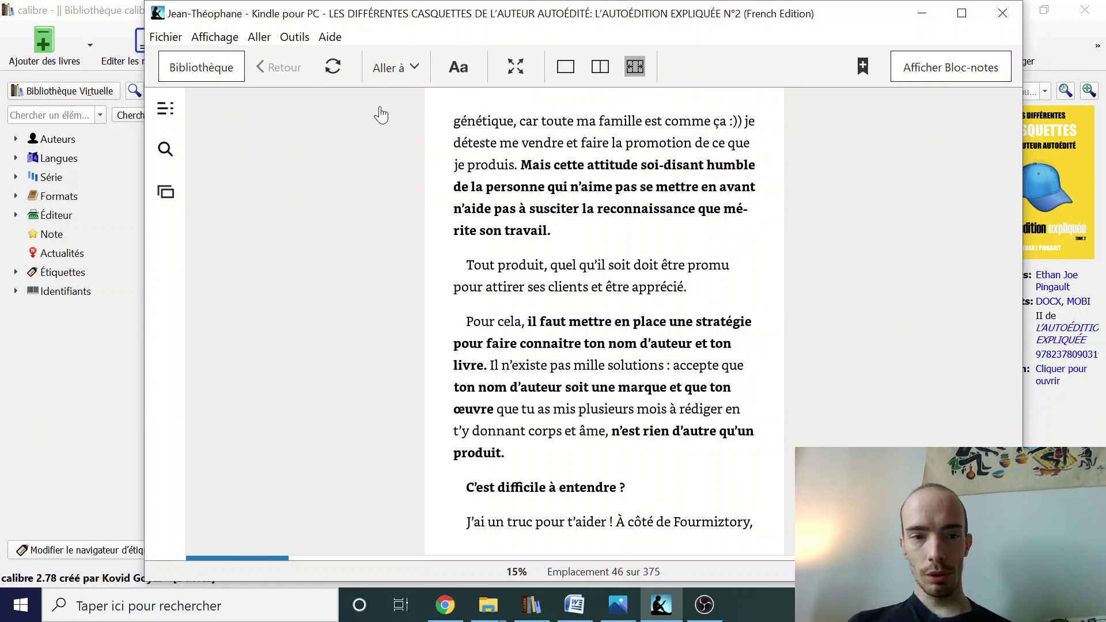
click(305, 327)
click(305, 327)
click(305, 327)
click(305, 327)
click(306, 327)
click(305, 327)
click(305, 327)
click(305, 327)
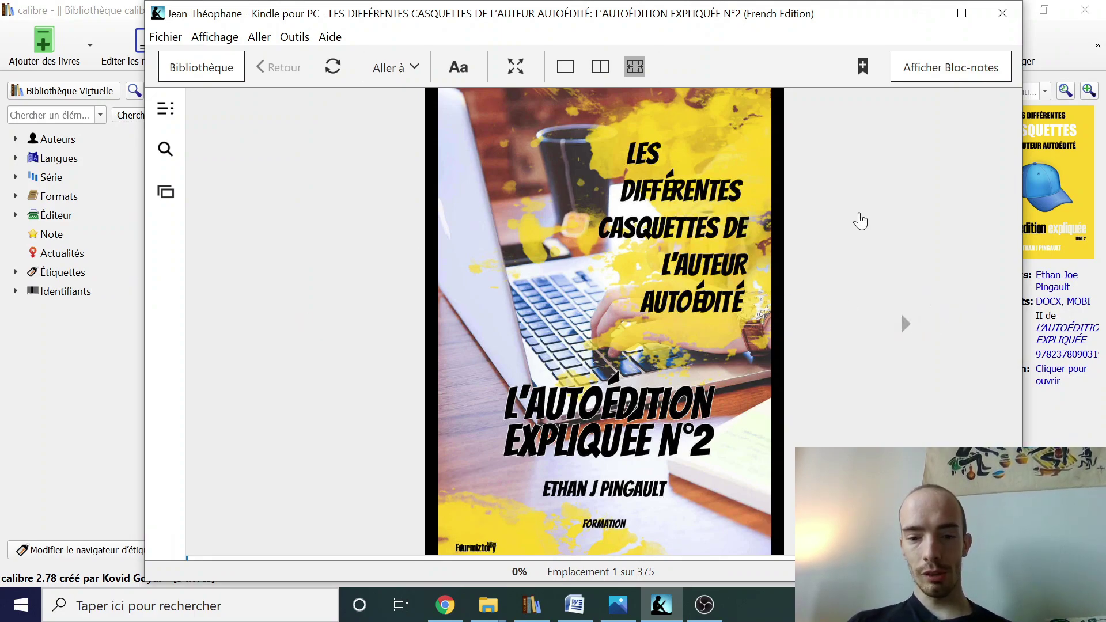
Step: Page forward from the cover through the introduction, checking the text flow and the hyphenated word "couverture"
click(909, 328)
click(908, 328)
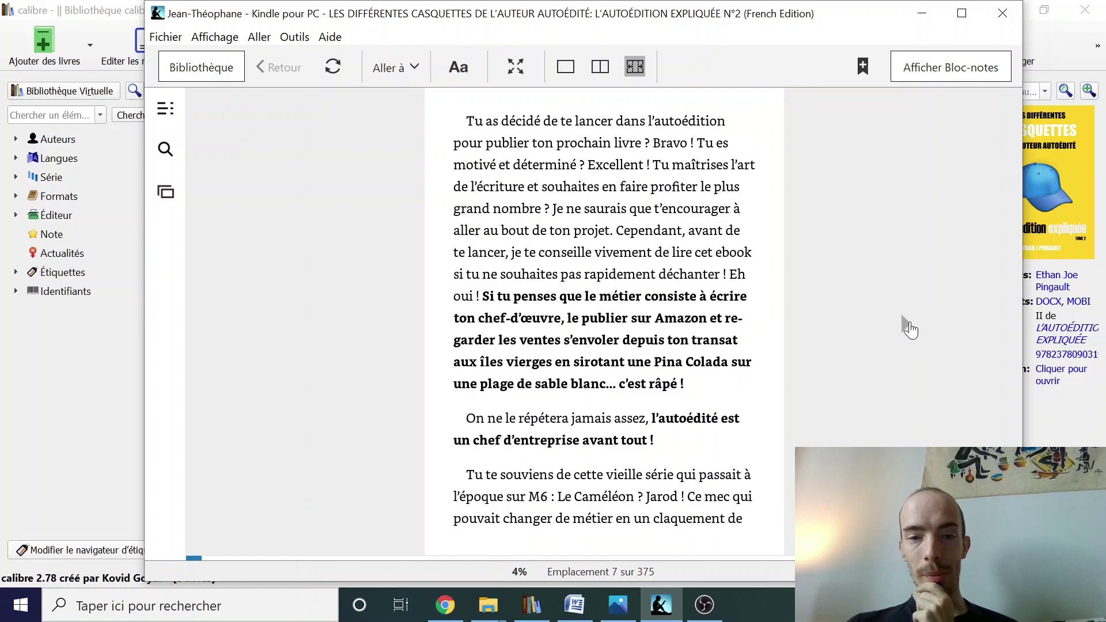
click(908, 329)
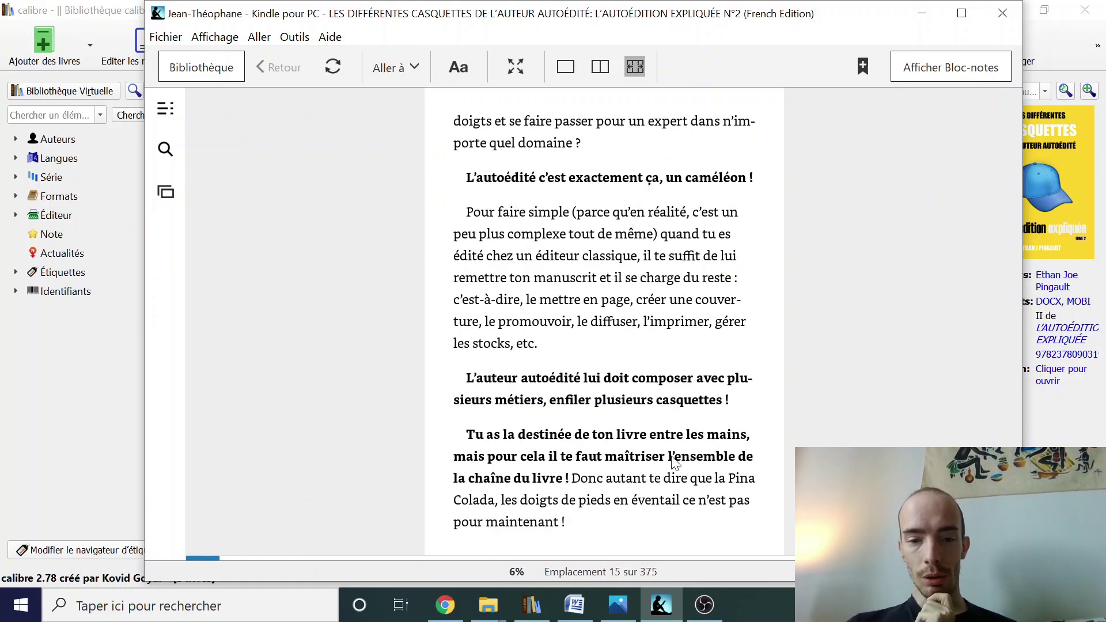
double_click(740, 304)
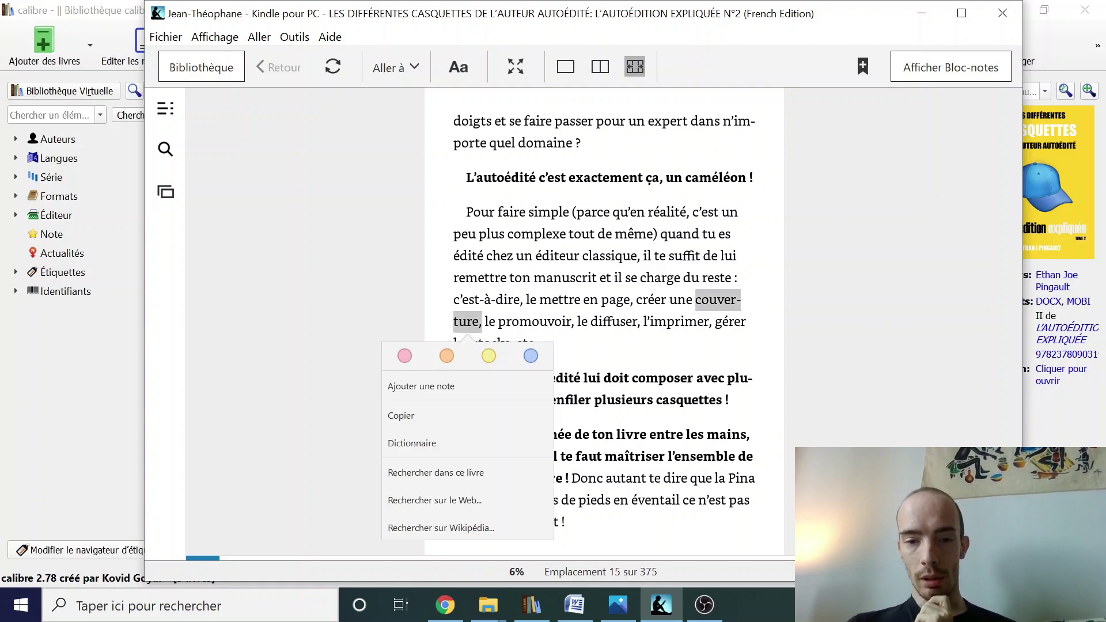
click(819, 302)
click(913, 339)
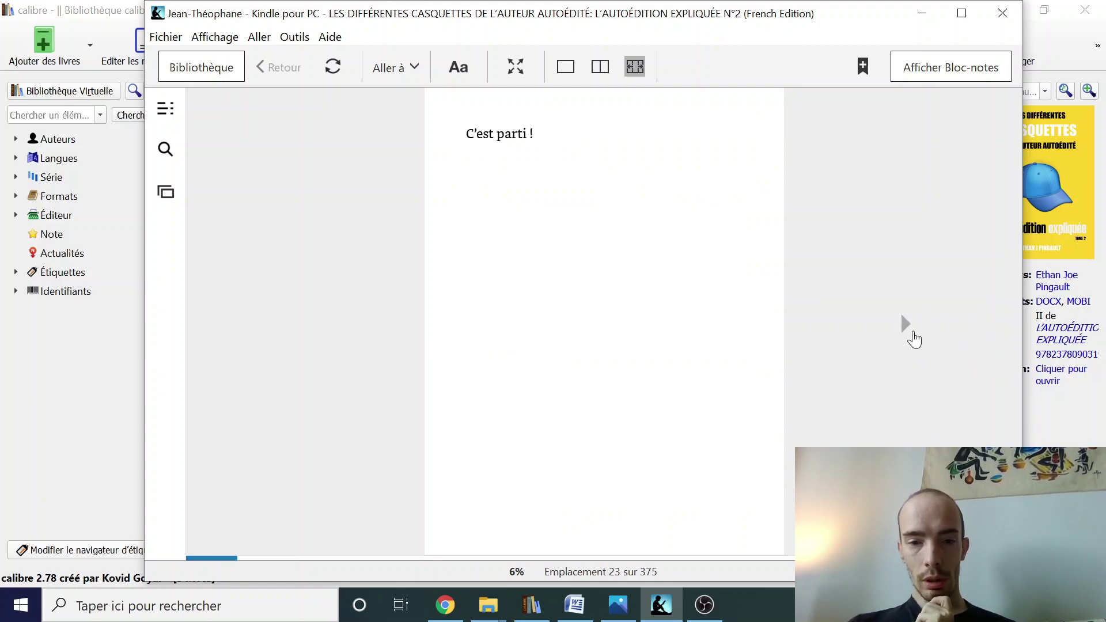
Step: Check the Kindle table of contents, close it, and examine the heading, image and text of chapter 1
click(166, 109)
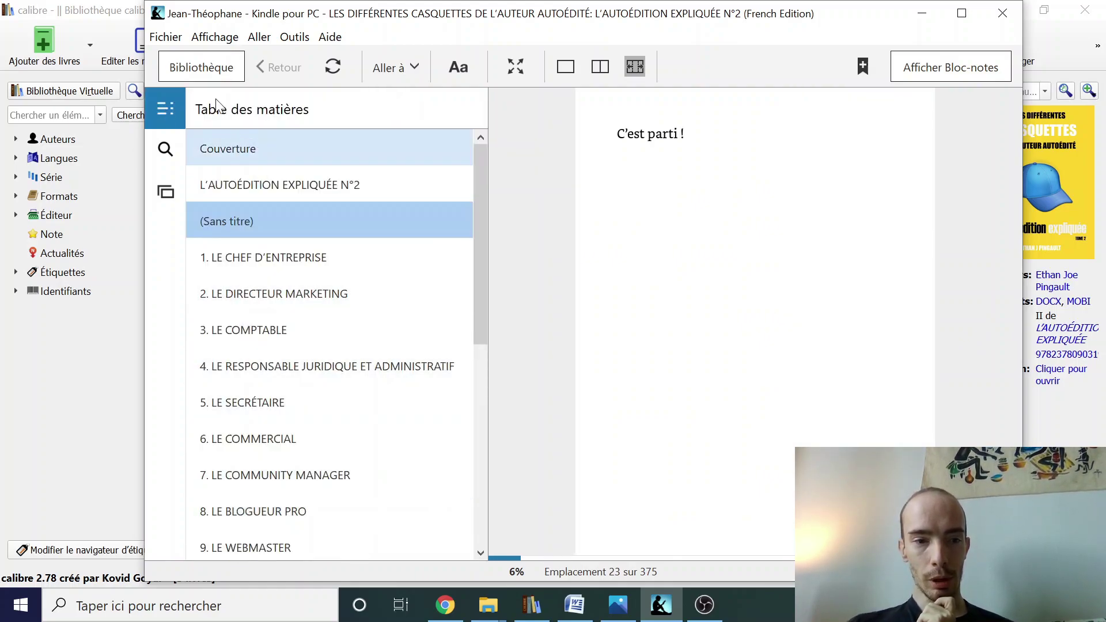
click(166, 110)
click(662, 239)
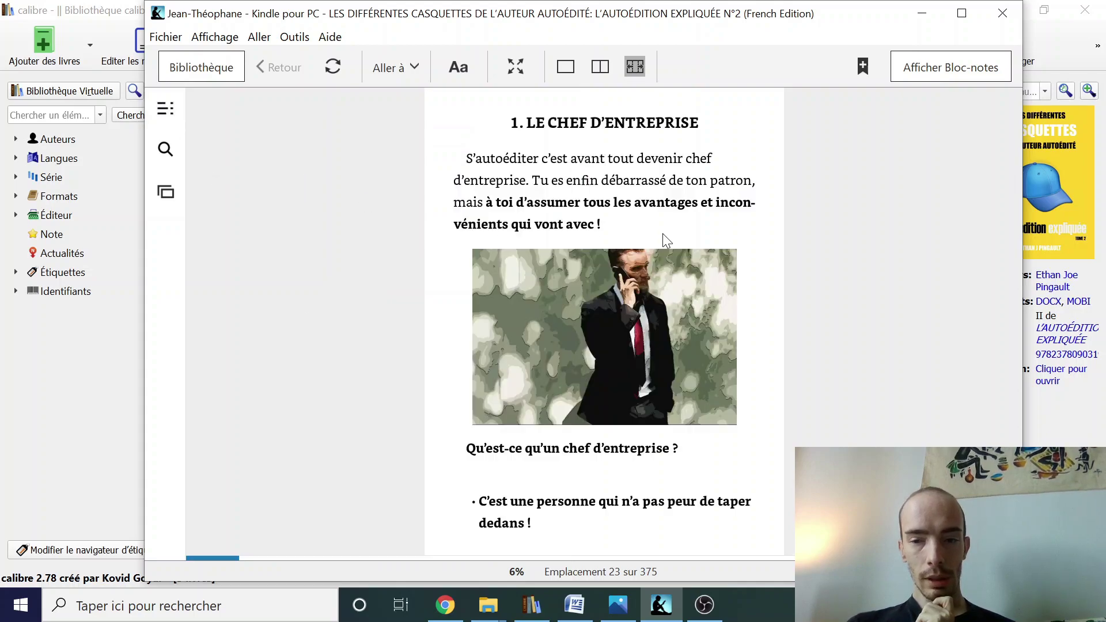
right_click(623, 327)
click(918, 285)
click(881, 288)
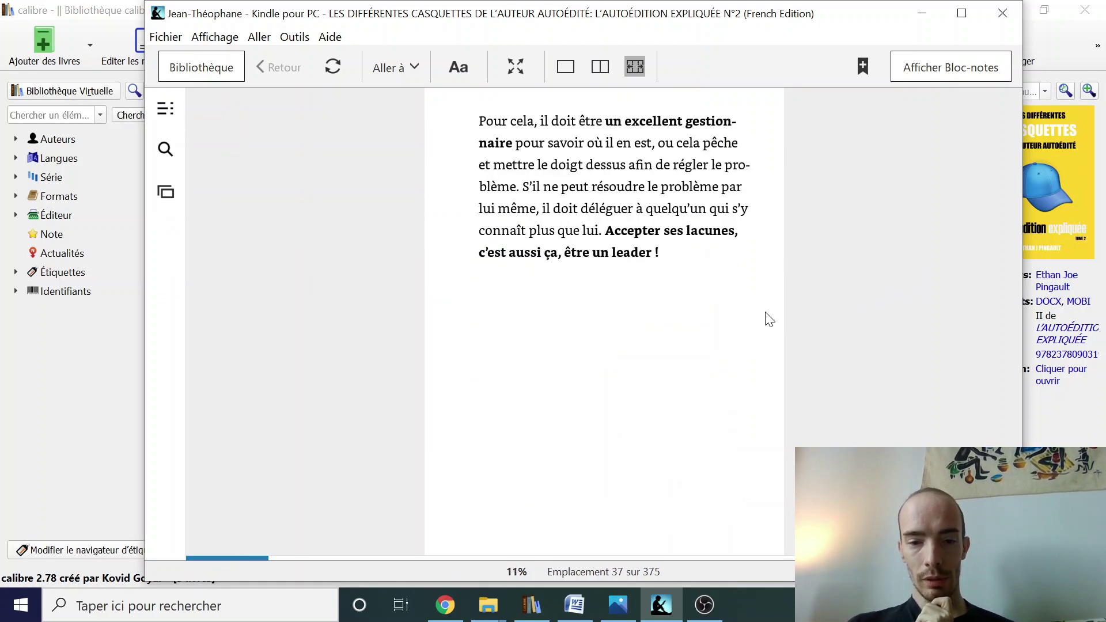
Step: Page on from chapter 1 to the chapter on the commercial role, examining headings, images and paragraph layout
click(902, 326)
click(902, 326)
click(902, 327)
click(902, 327)
click(902, 327)
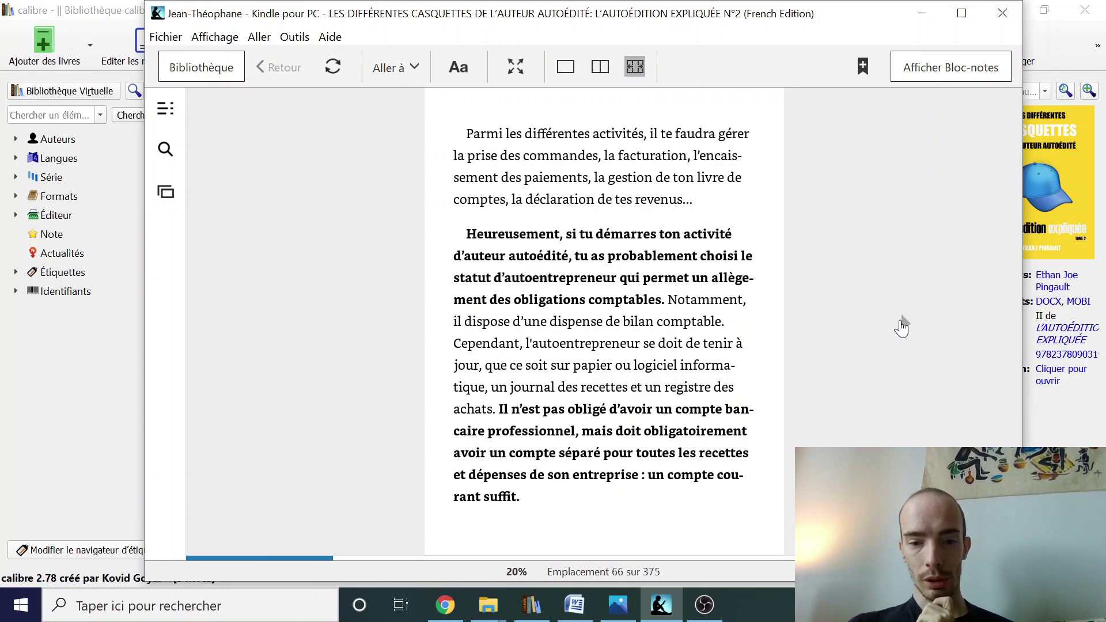
click(902, 327)
click(902, 327)
click(902, 327)
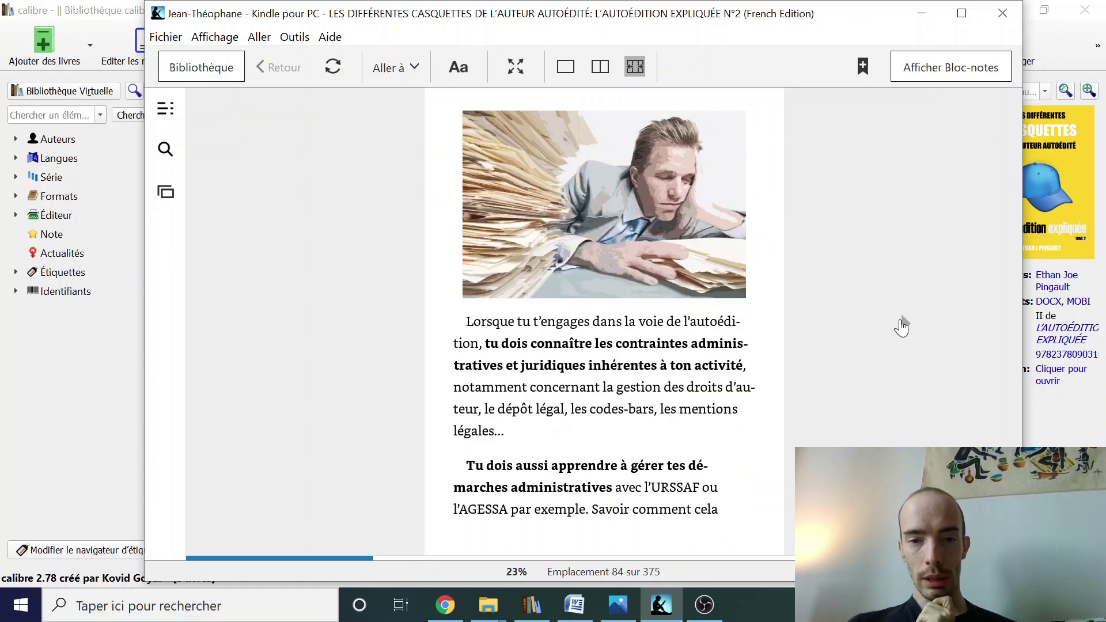
click(902, 327)
click(902, 327)
click(902, 328)
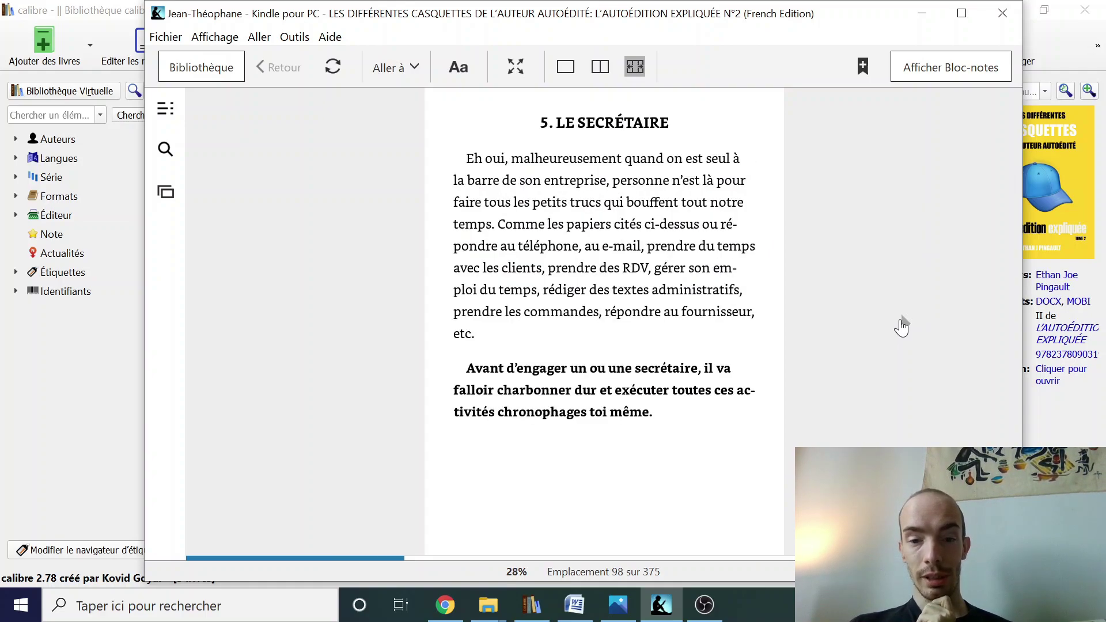
click(902, 327)
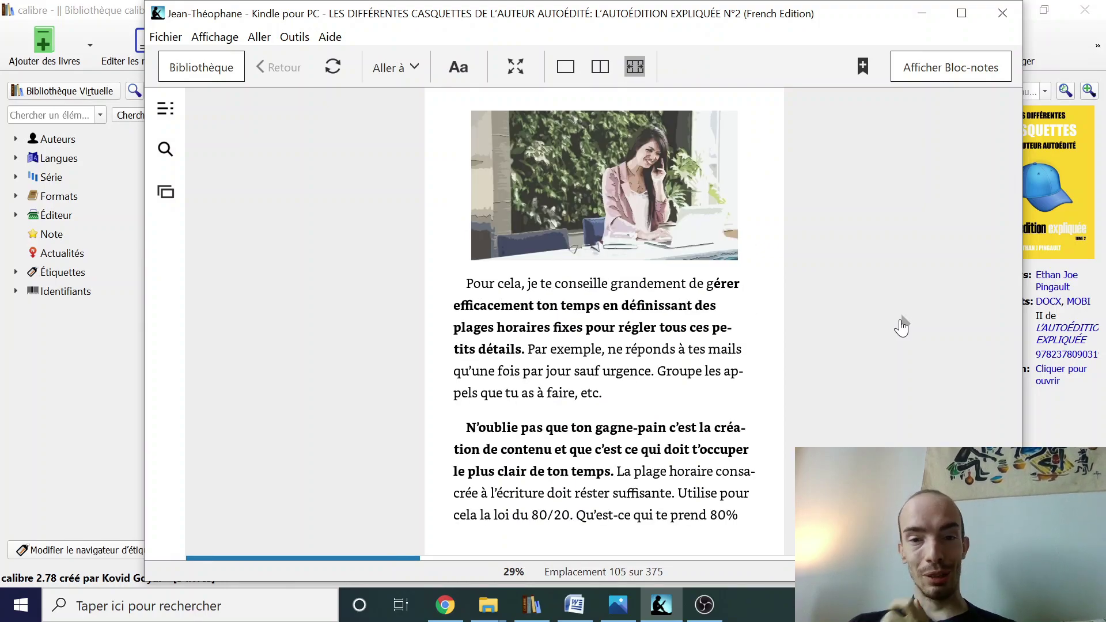
click(902, 327)
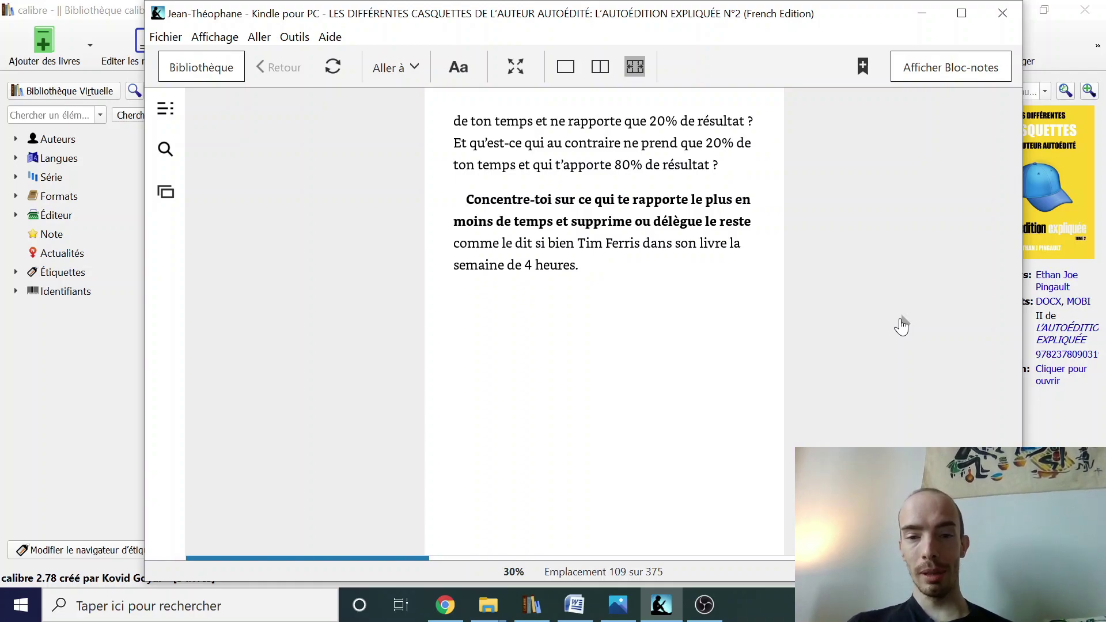
scroll(902, 326, down, 10)
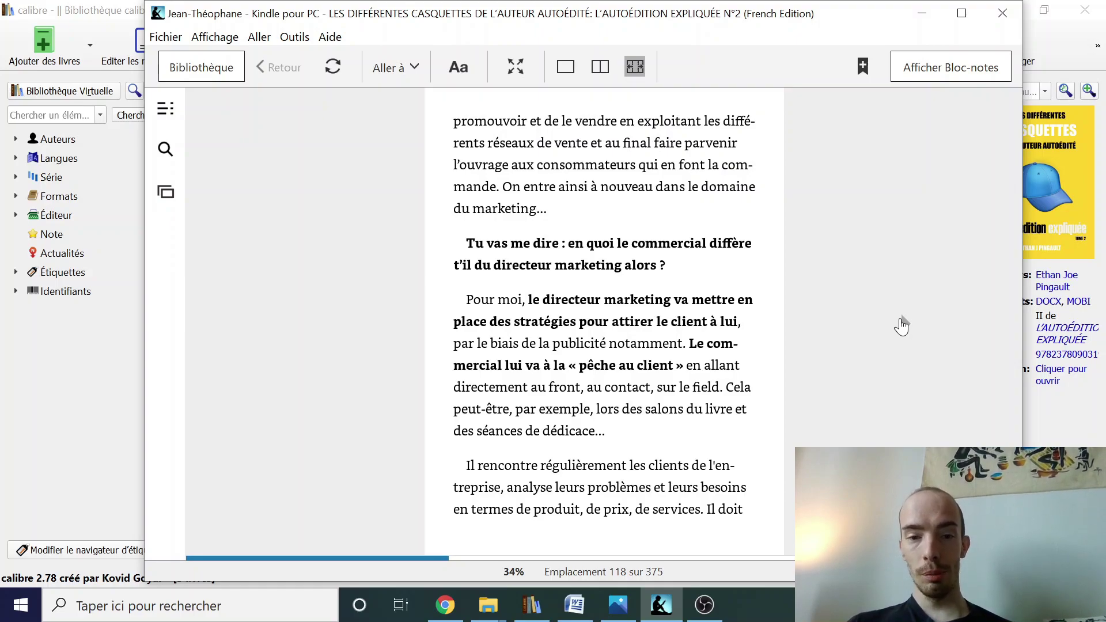
Step: Close Kindle for PC and switch to Photos to show the viewer's question about converting Word to MOBI
click(1003, 13)
click(631, 608)
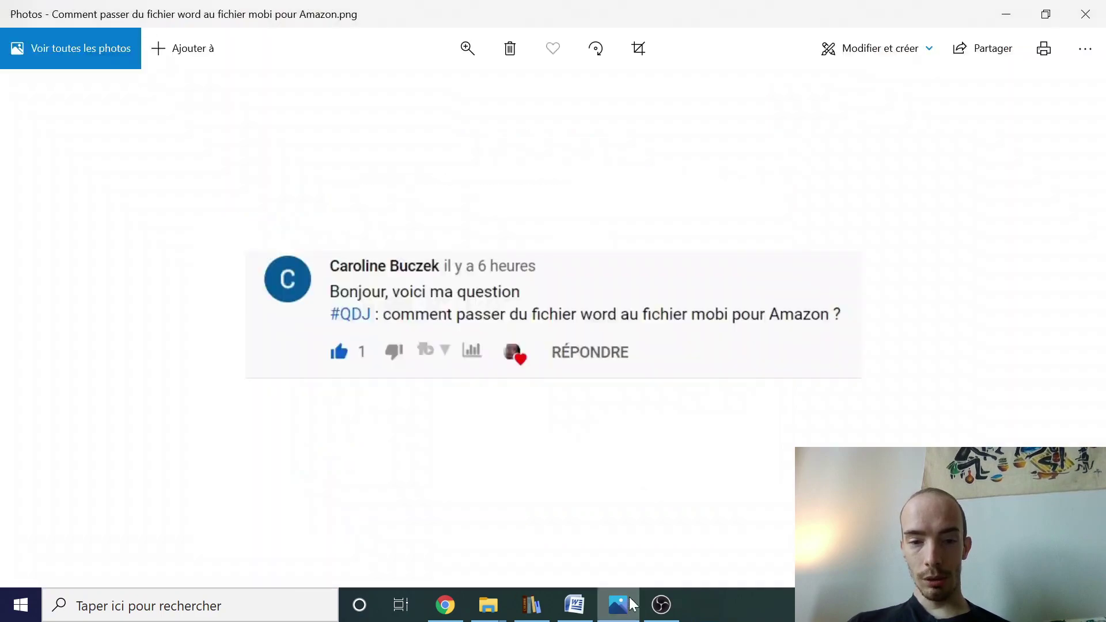